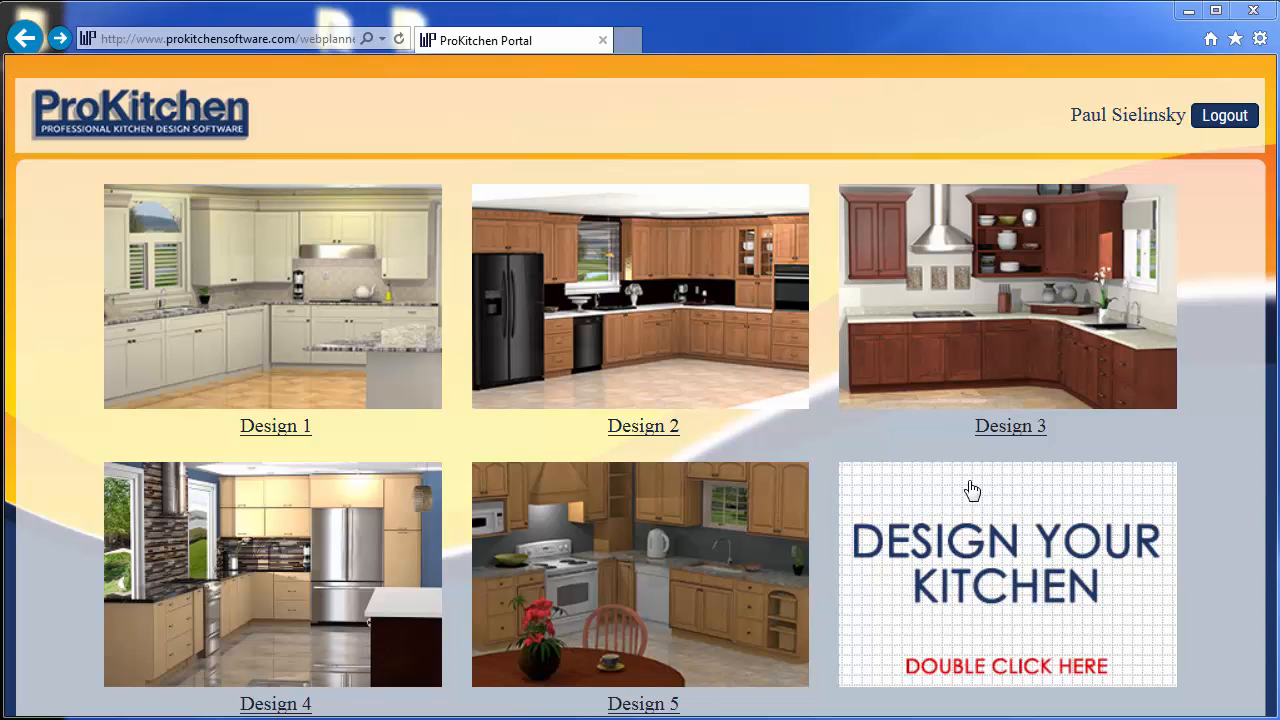
# Start a new kitchen design and create an L-shaped room with its corner at the upper left, setting Wall A to 144"
pyautogui.doubleClick(968, 577)
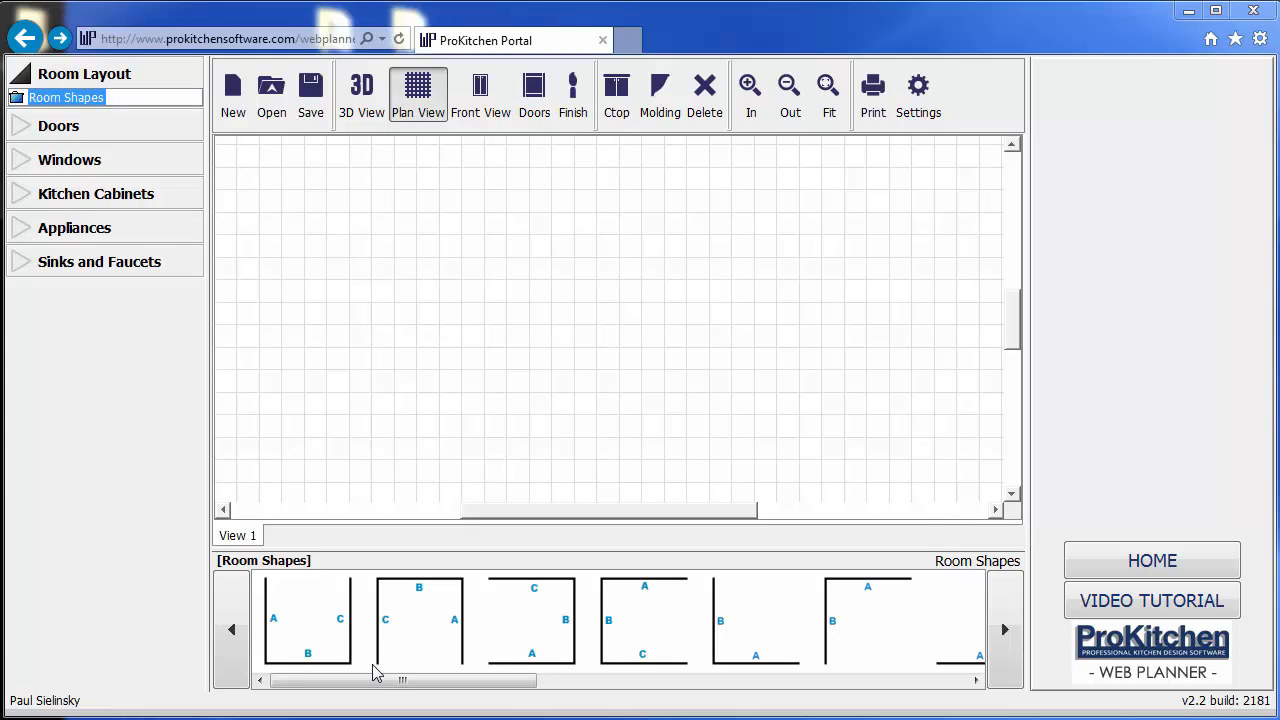
pyautogui.moveTo(384, 685); pyautogui.dragTo(337, 703)
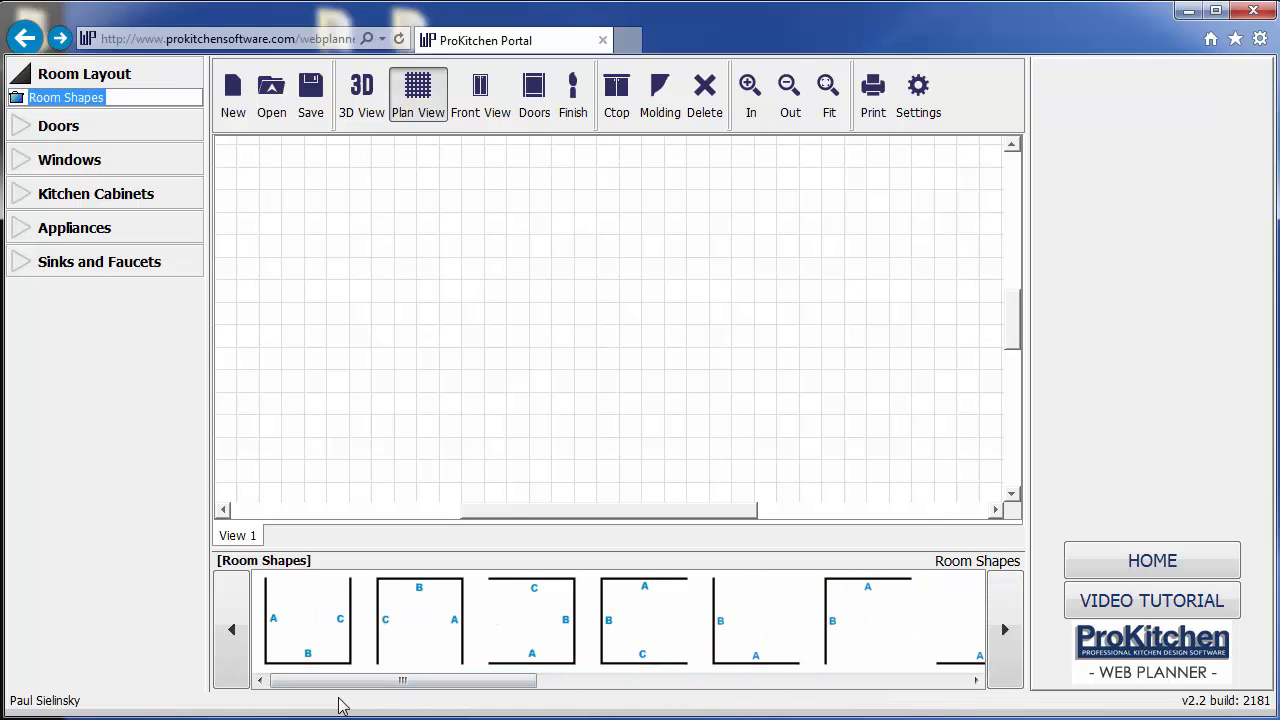
pyautogui.click(835, 612)
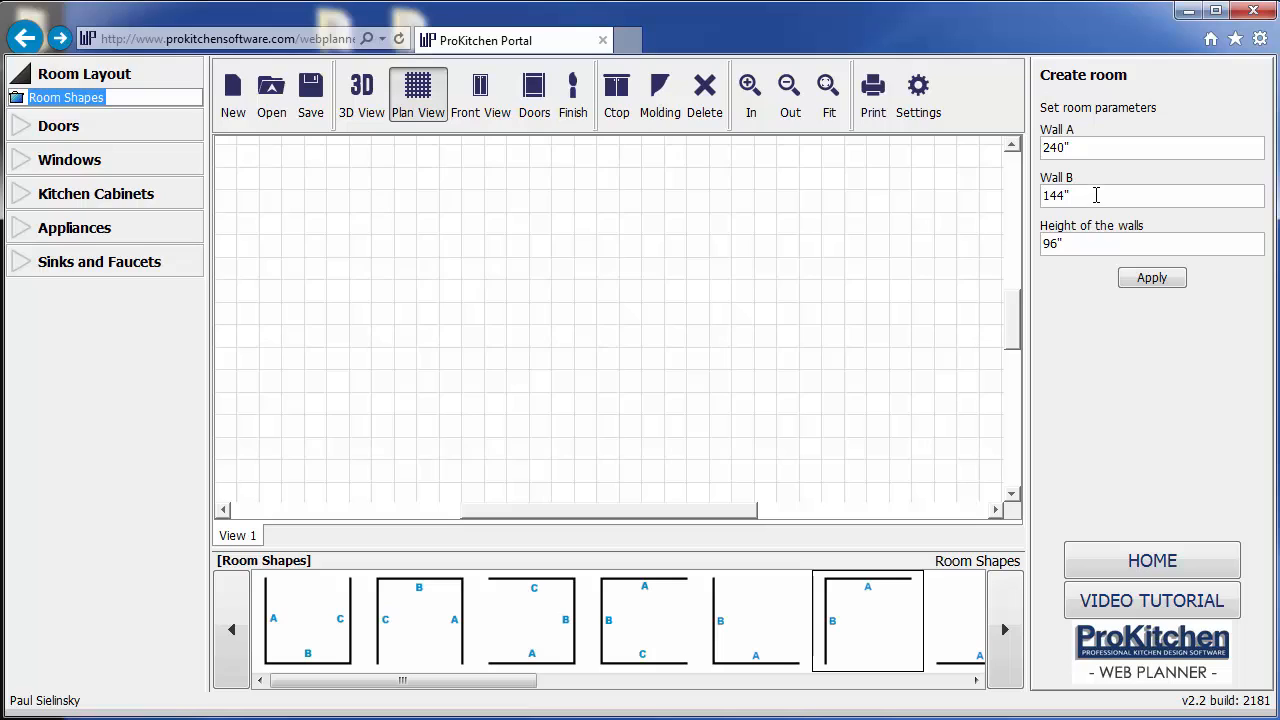
pyautogui.click(1085, 147)
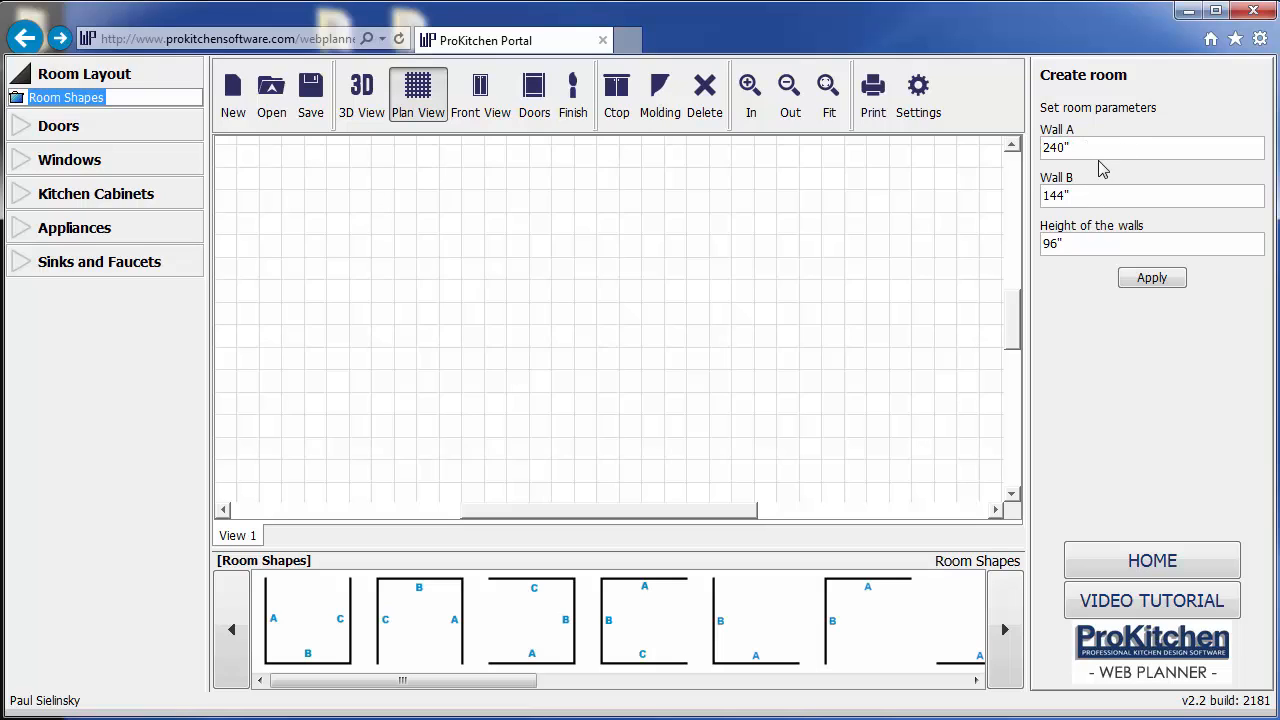
pyautogui.moveTo(1072, 147); pyautogui.dragTo(1045, 148)
pyautogui.write('144')
pyautogui.click(1133, 280)
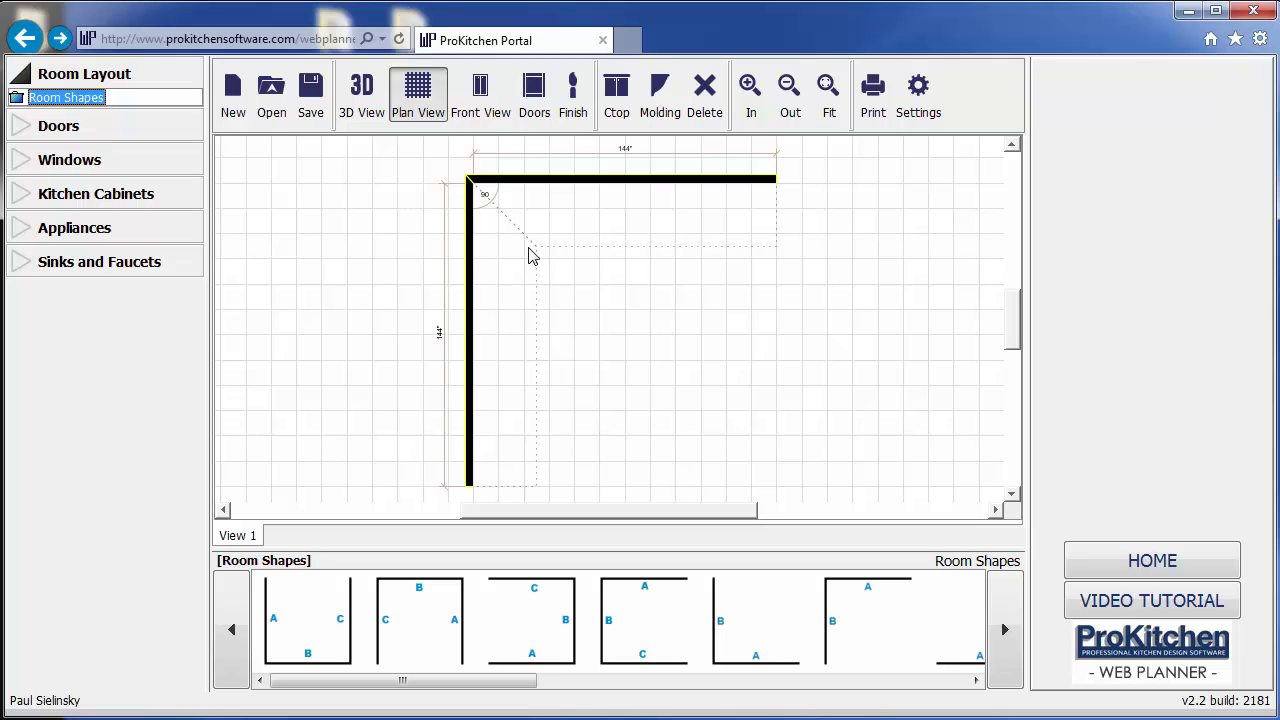
# Place a PD01-L(W) interior panel door in the vertical wall, about 16" from the wall's lower end
pyautogui.click(78, 129)
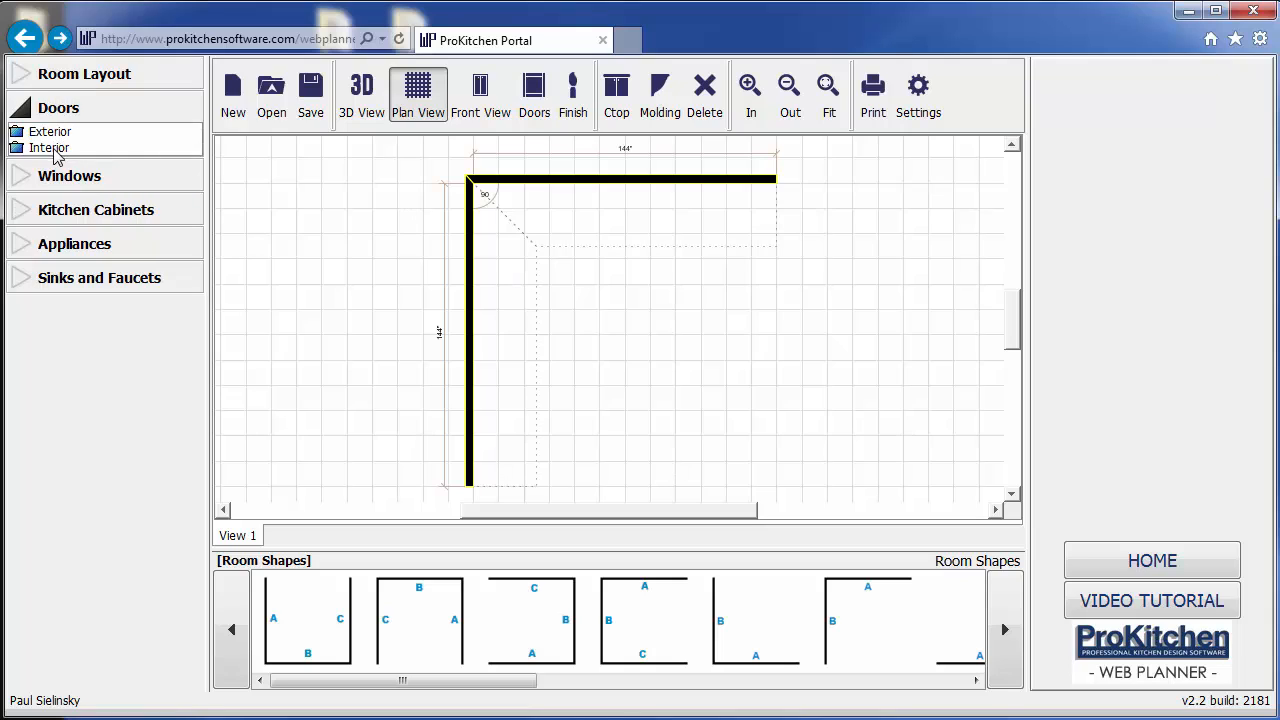
pyautogui.click(49, 148)
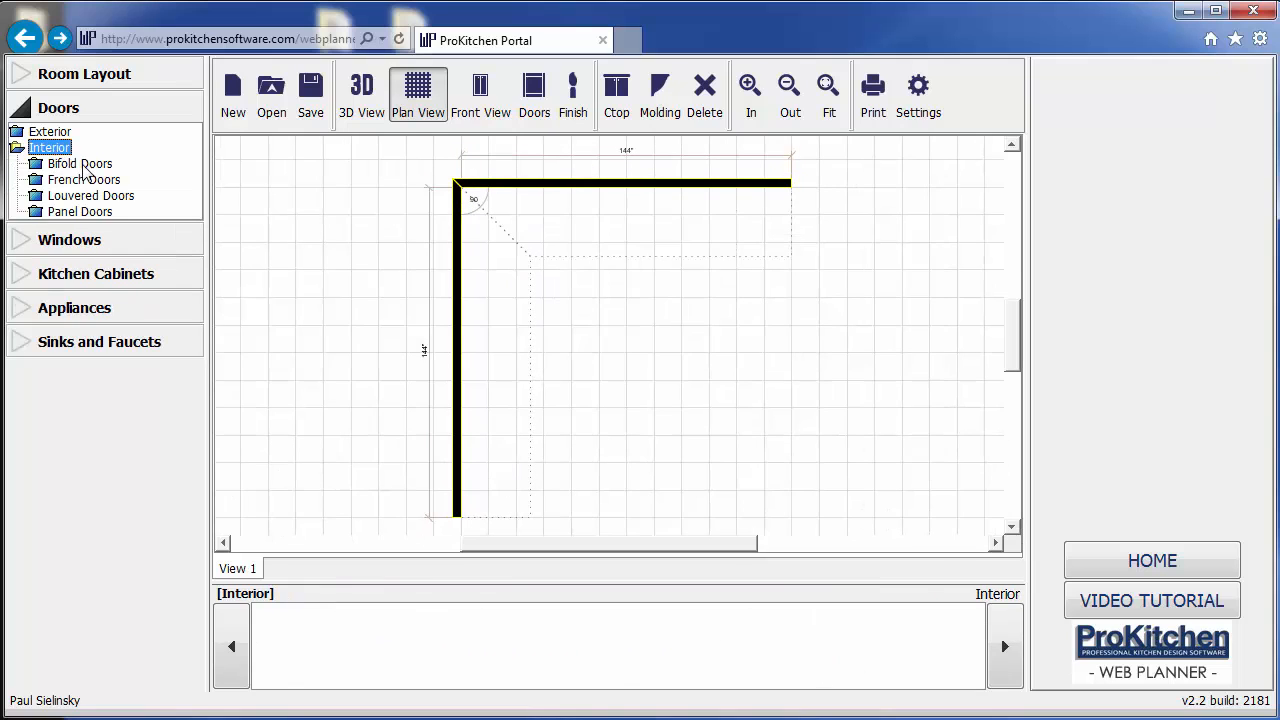
pyautogui.click(84, 214)
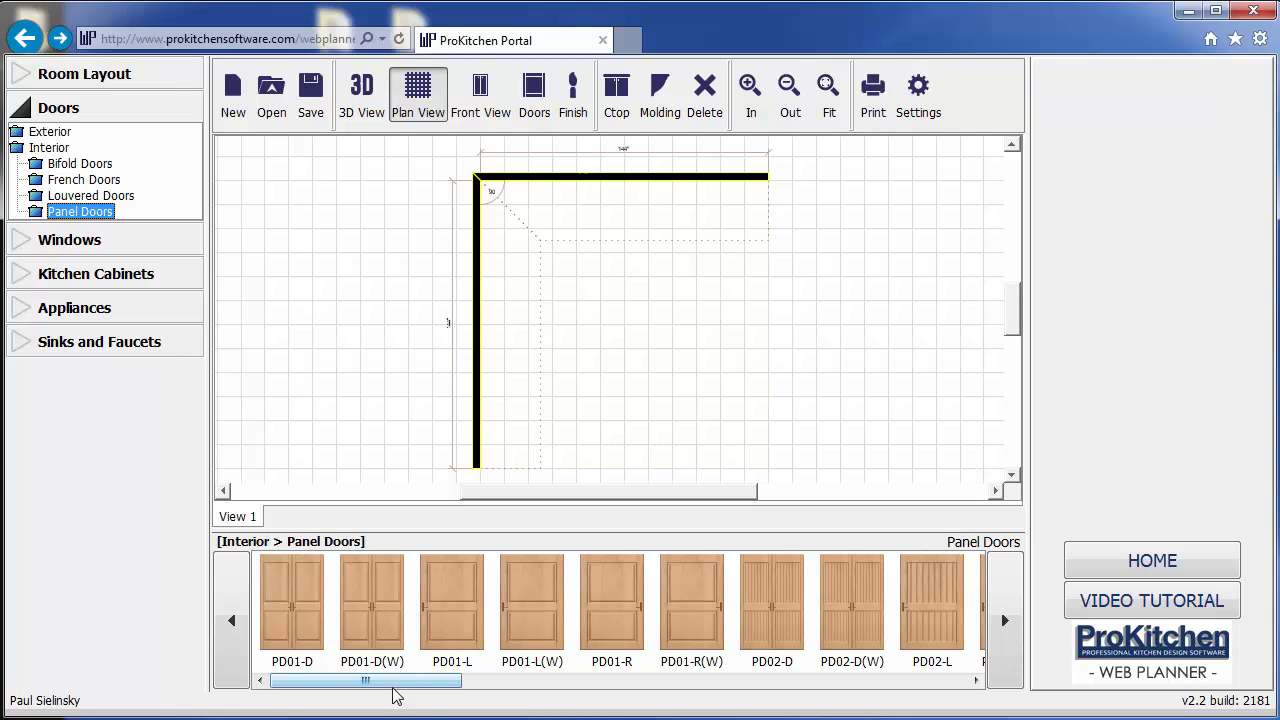
pyautogui.moveTo(346, 686); pyautogui.dragTo(243, 703)
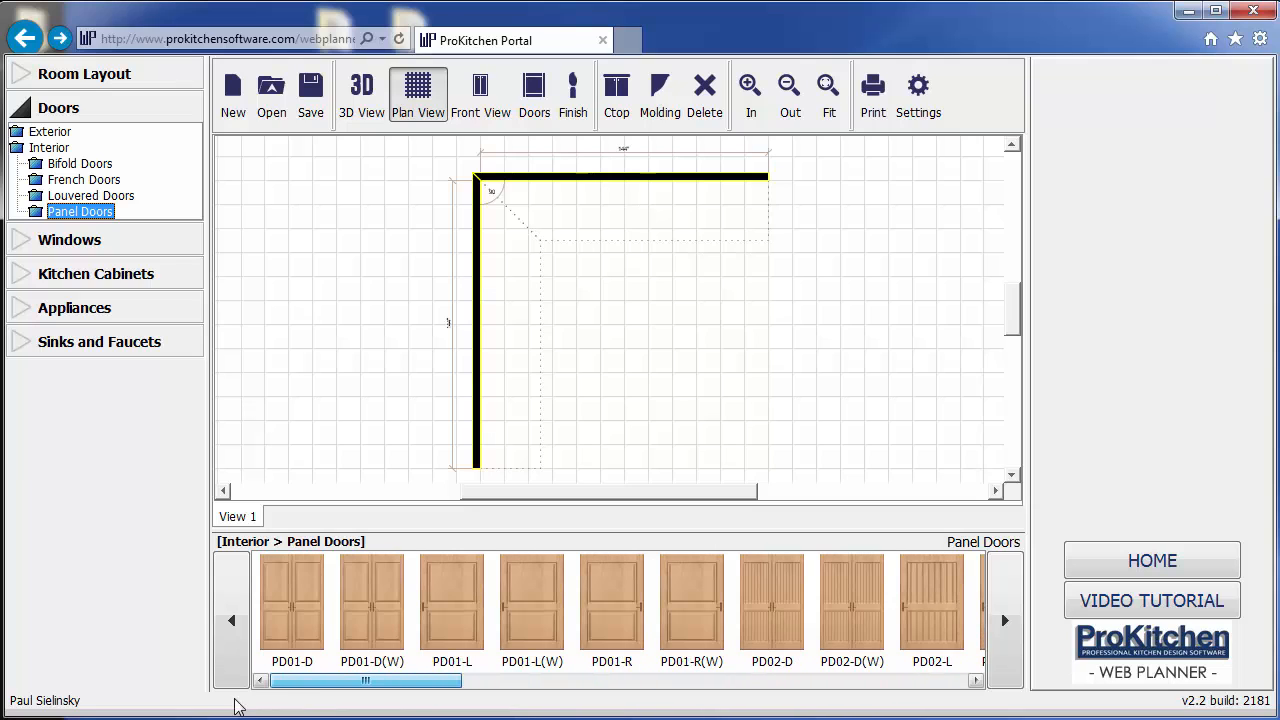
pyautogui.click(528, 622)
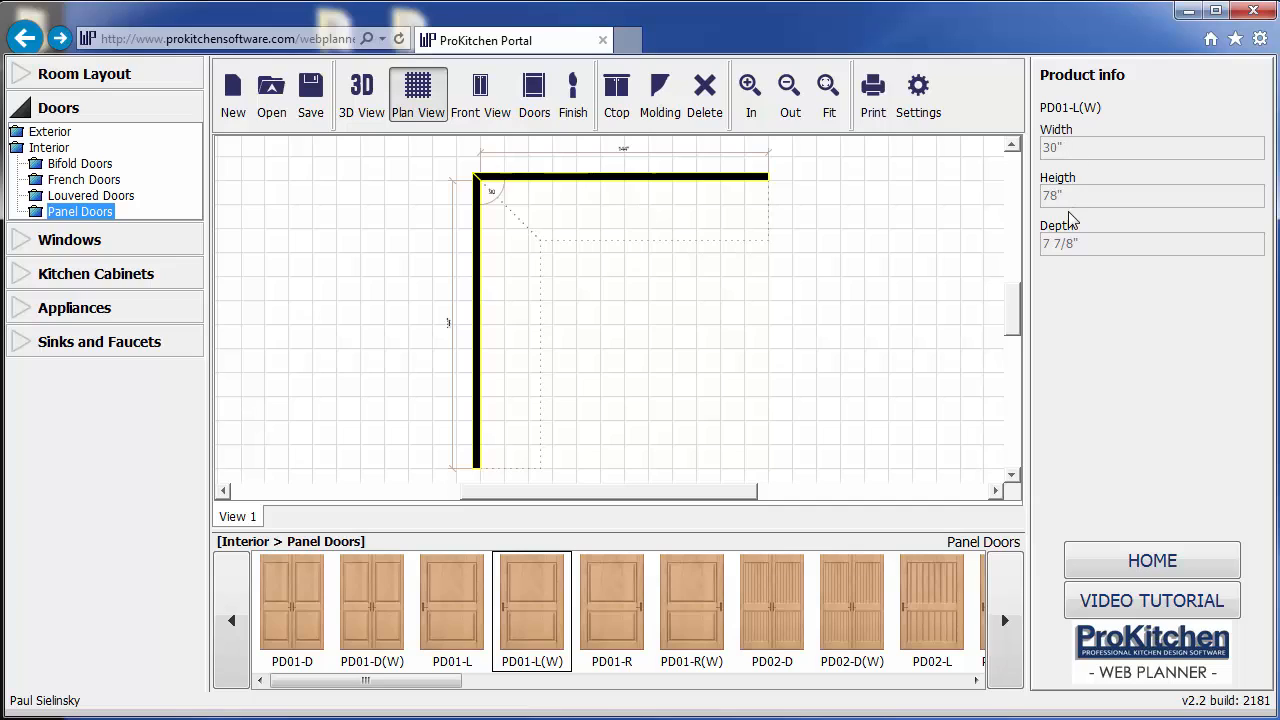
pyautogui.moveTo(534, 602); pyautogui.dragTo(508, 357)
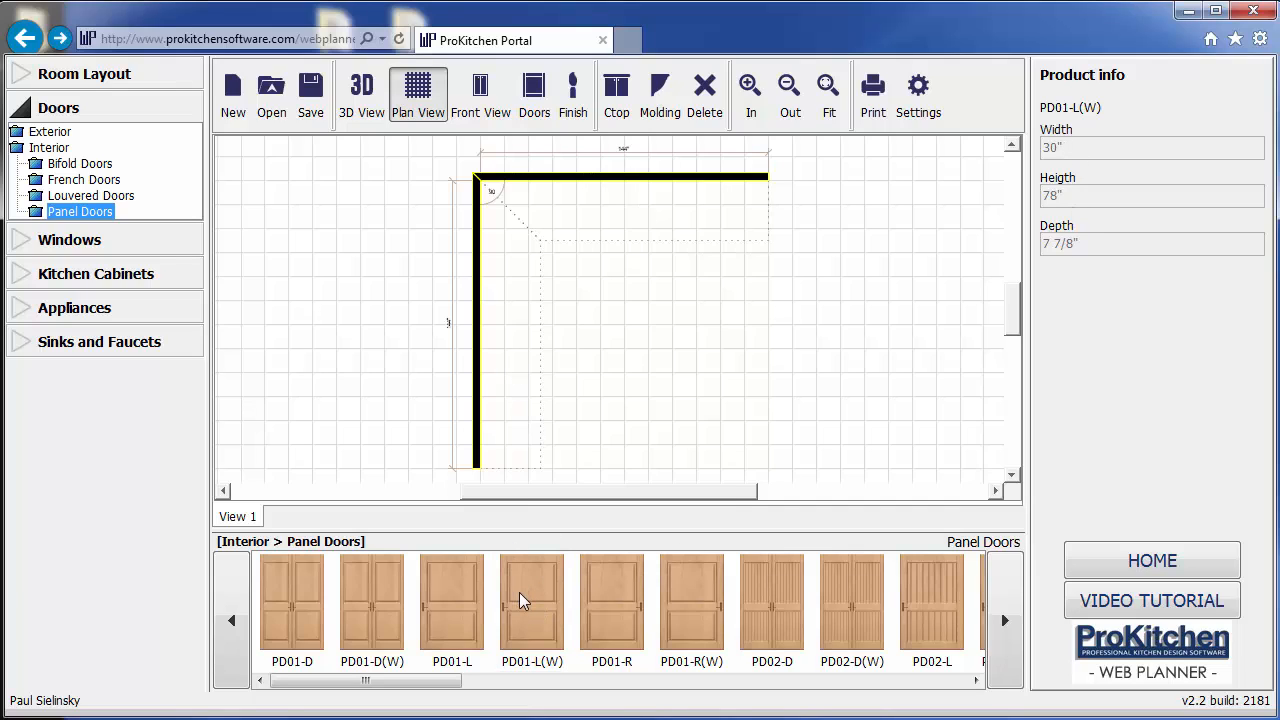
pyautogui.moveTo(521, 600); pyautogui.dragTo(488, 441)
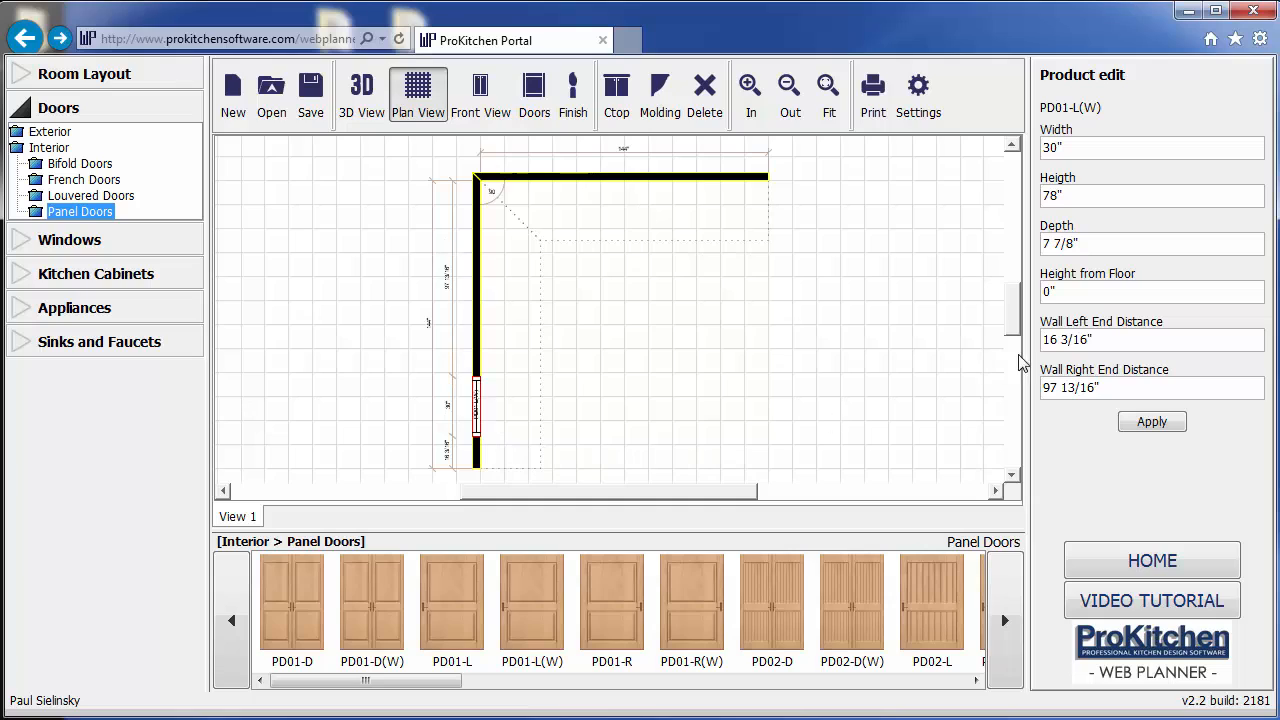
# Set the panel door's Wall Left End Distance to 12"
pyautogui.tripleClick(1052, 340)
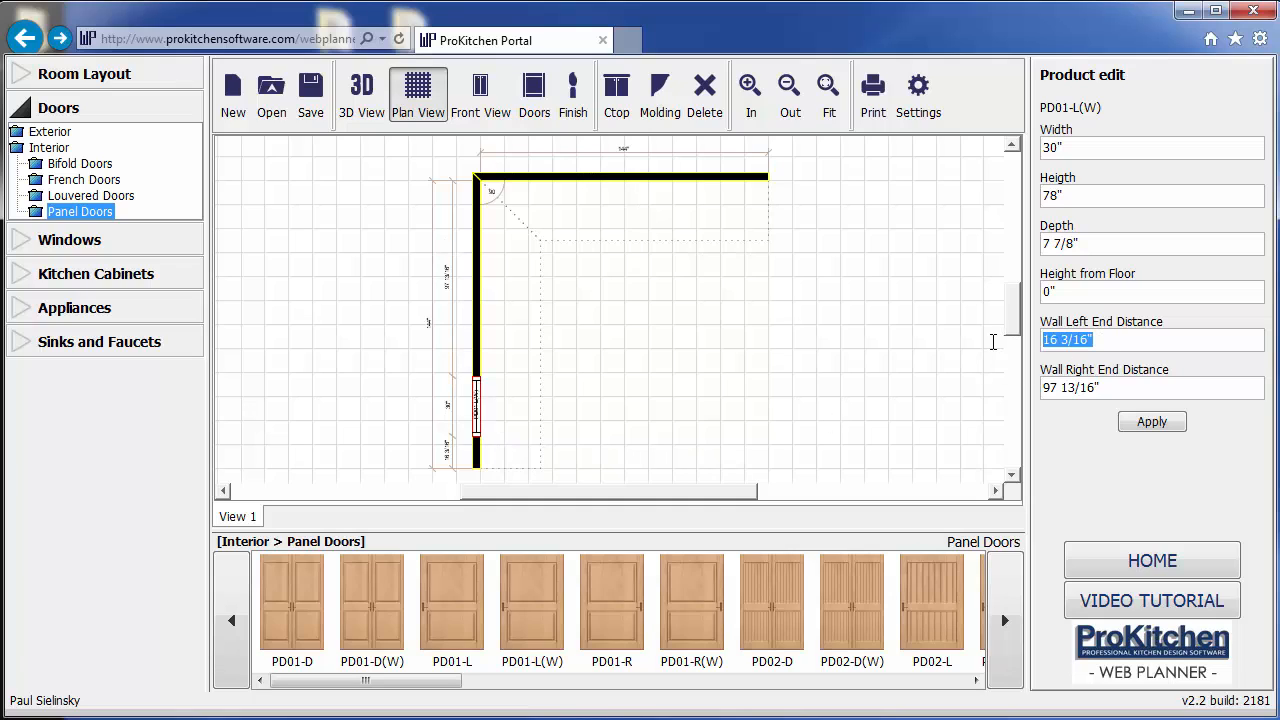
pyautogui.write('12')
pyautogui.click(1152, 421)
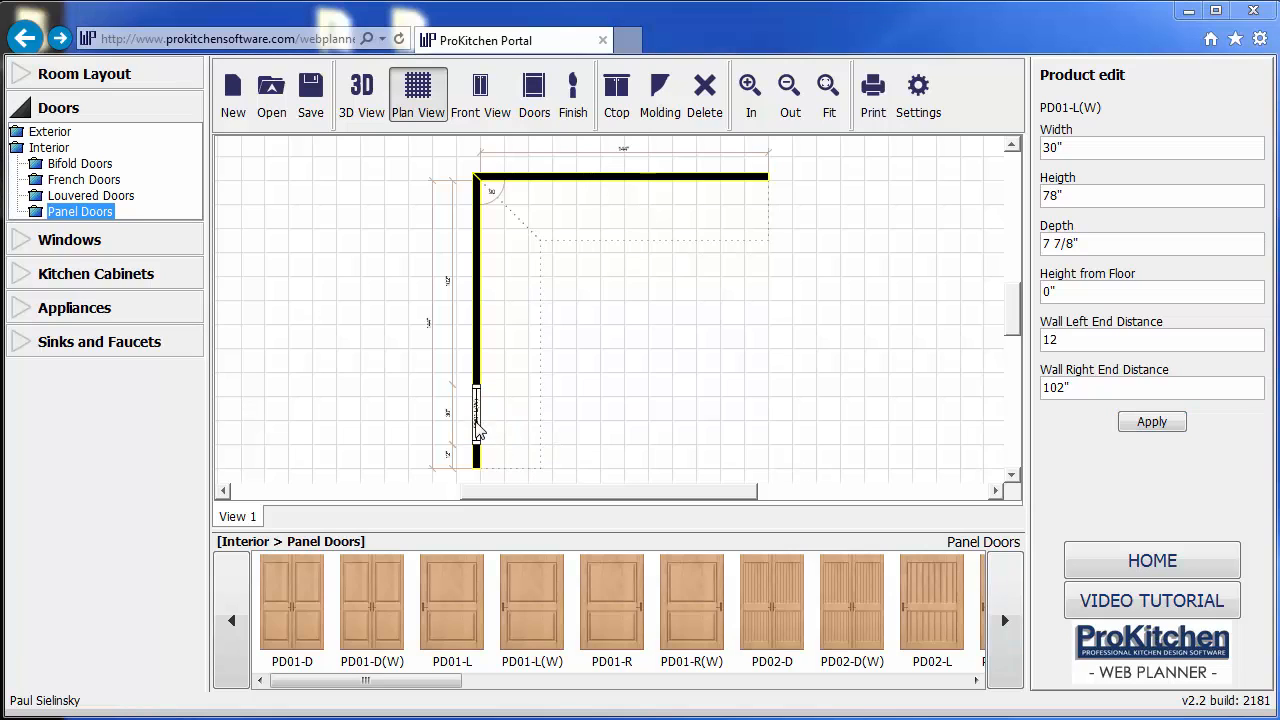
# Move the panel door up the vertical wall to about 3" from the corner, and delete it
pyautogui.moveTo(477, 429); pyautogui.dragTo(482, 255)
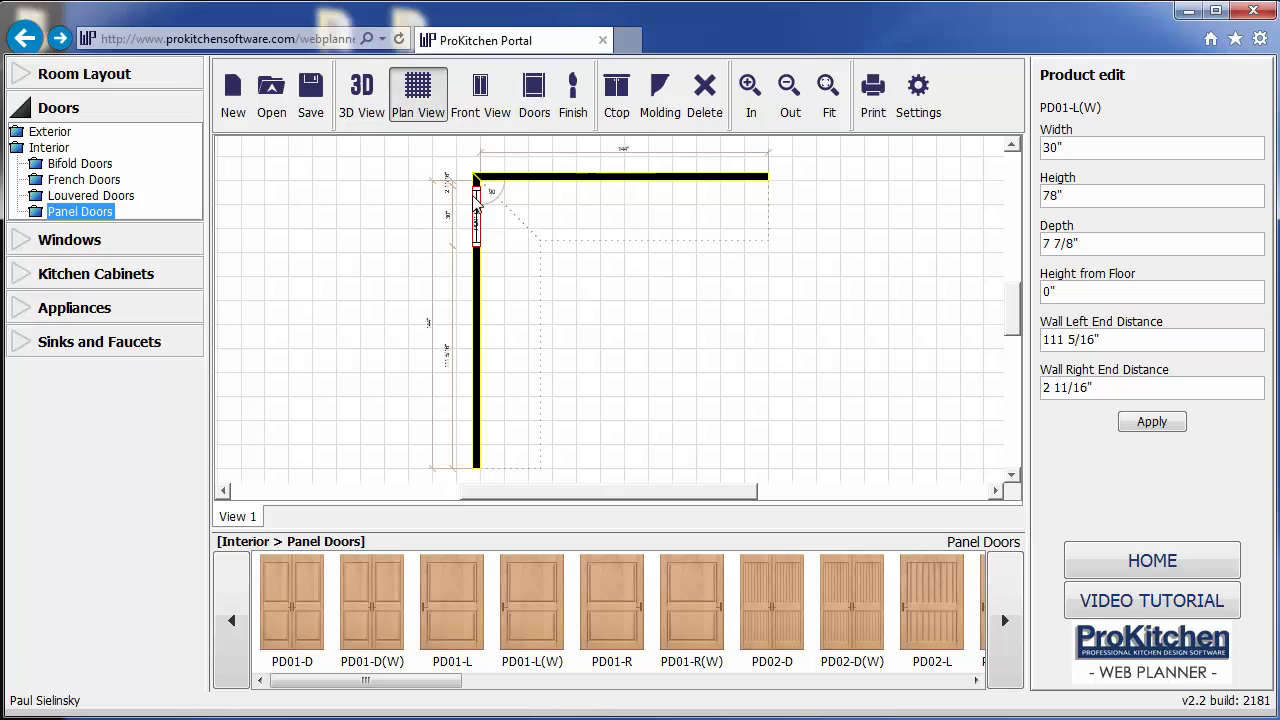
pyautogui.rightClick(478, 199)
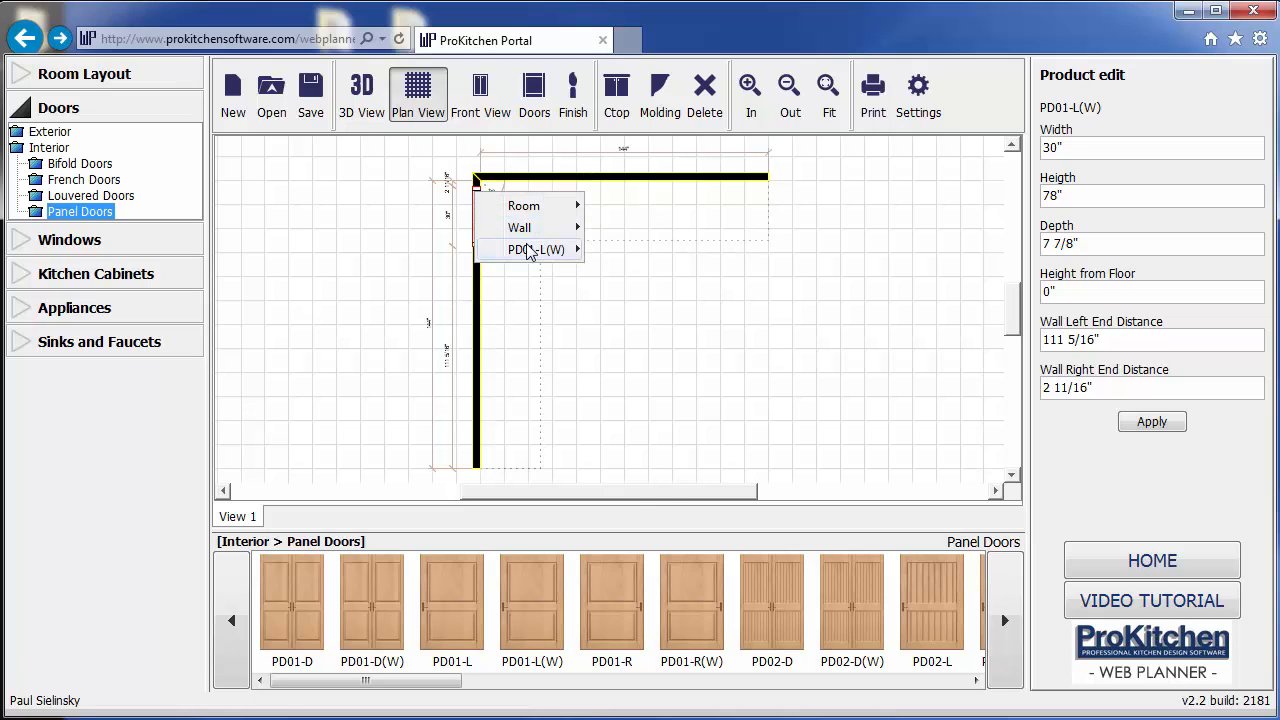
pyautogui.moveTo(531, 254)
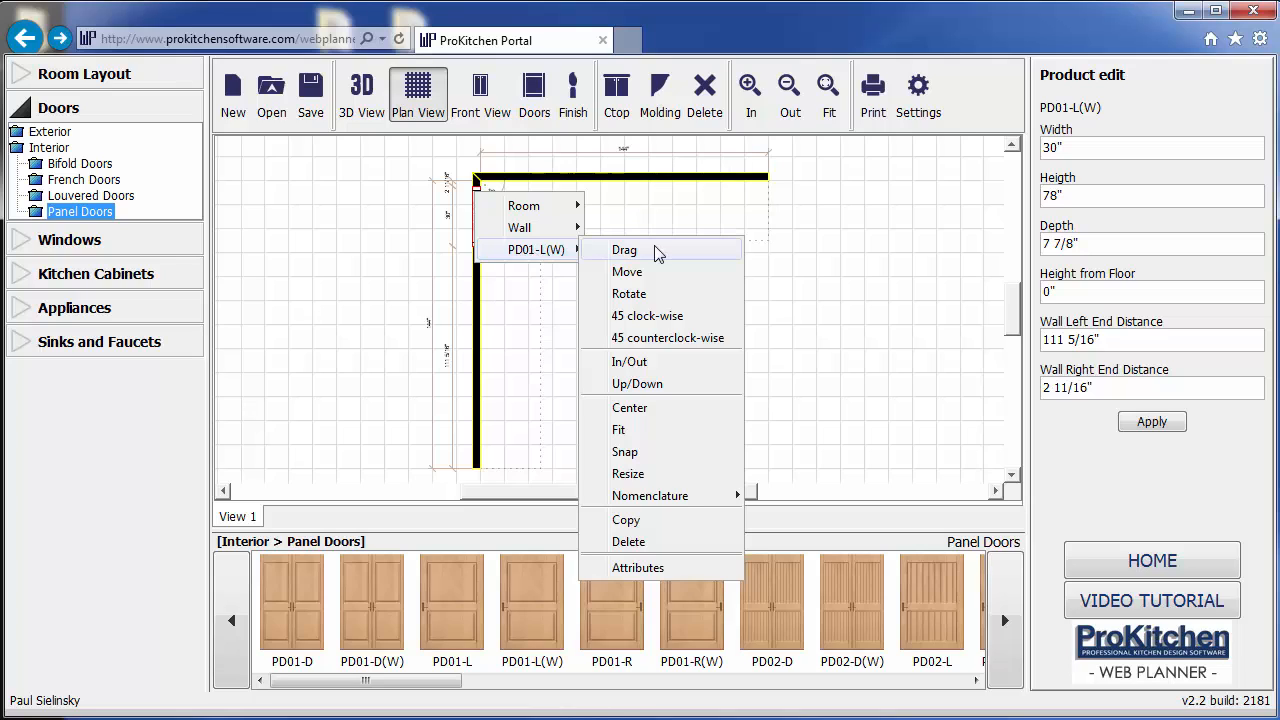
pyautogui.click(649, 543)
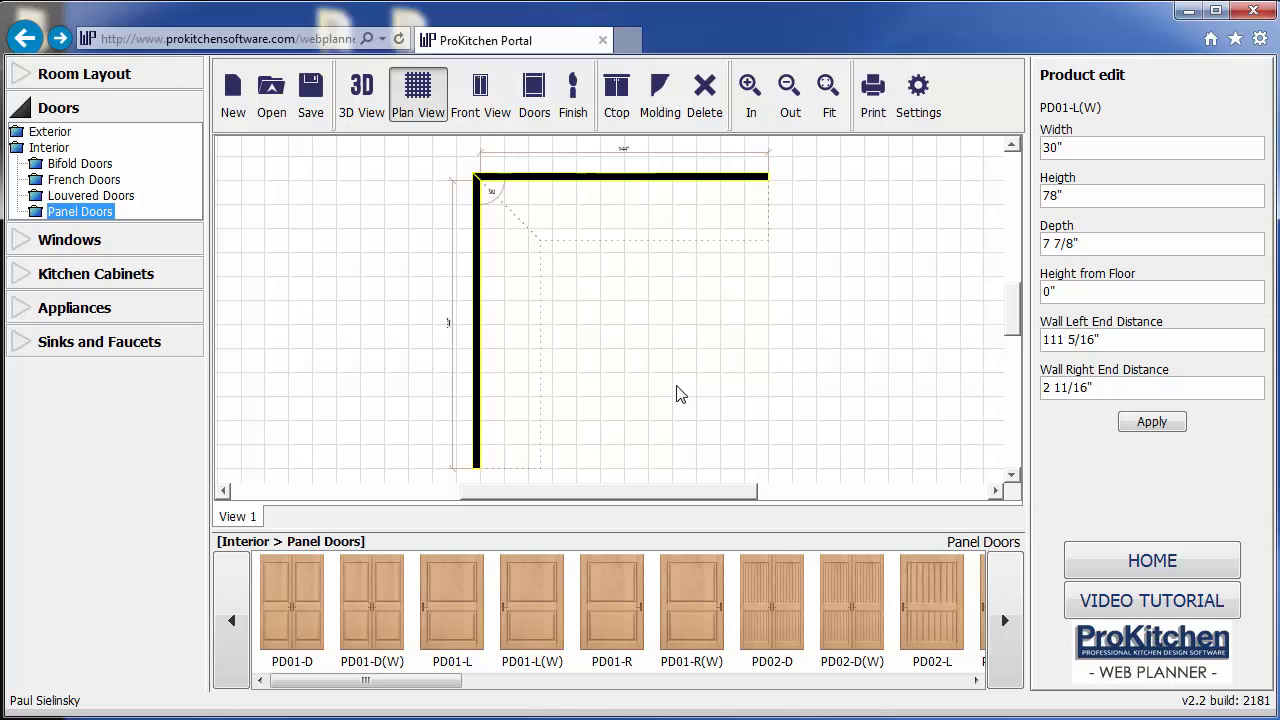
# Place a WCL36 casement window in the horizontal wall, about 53" from the corner
pyautogui.click(30, 248)
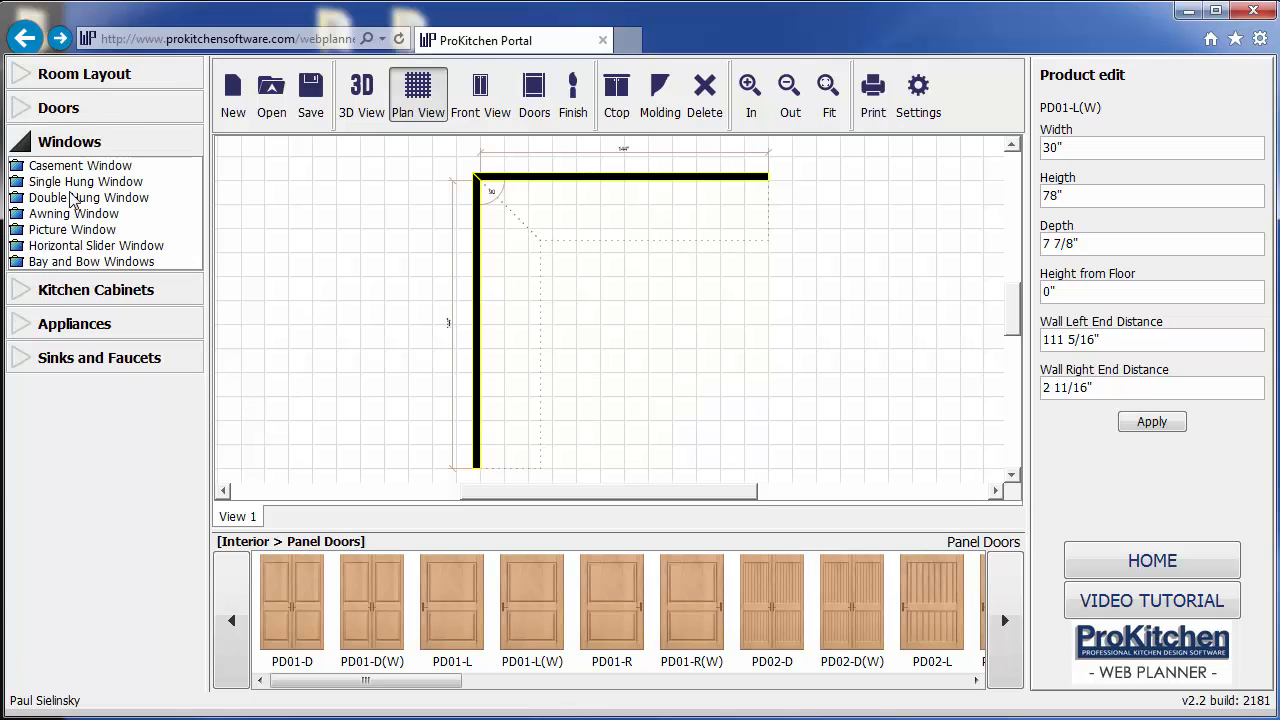
pyautogui.click(62, 170)
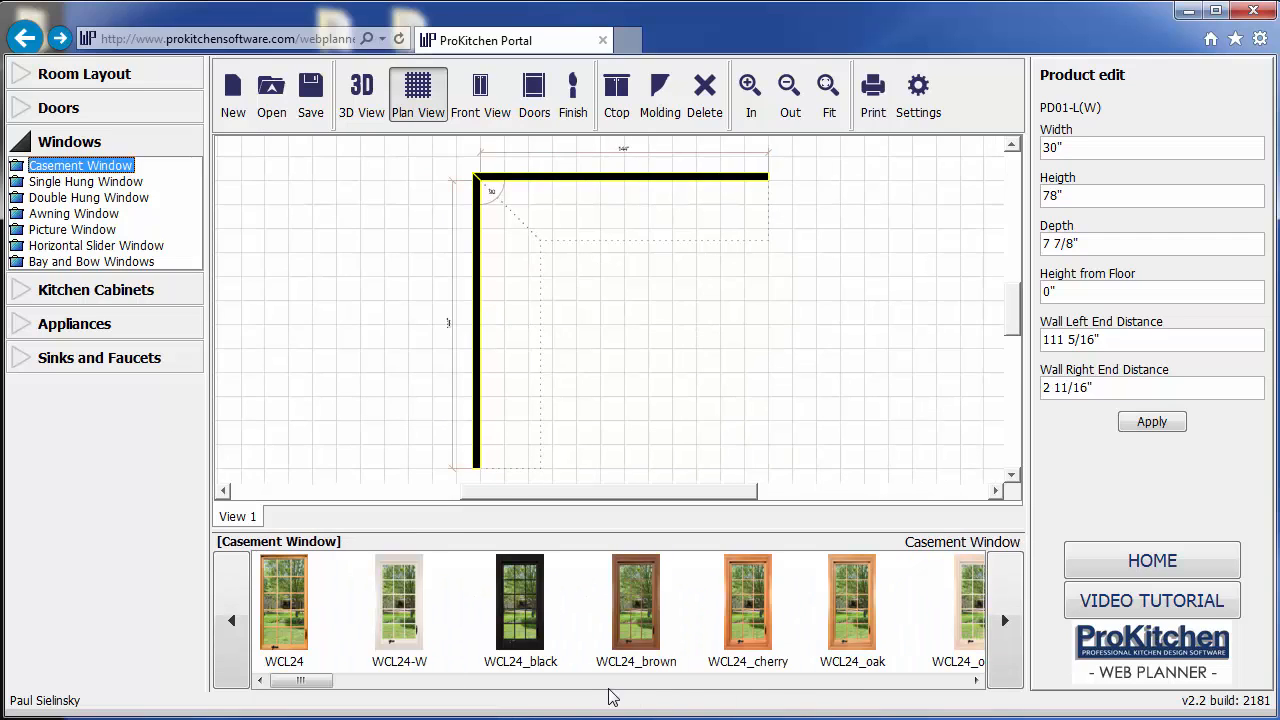
pyautogui.moveTo(327, 690); pyautogui.dragTo(280, 694)
pyautogui.hscroll(1, 402, 684)
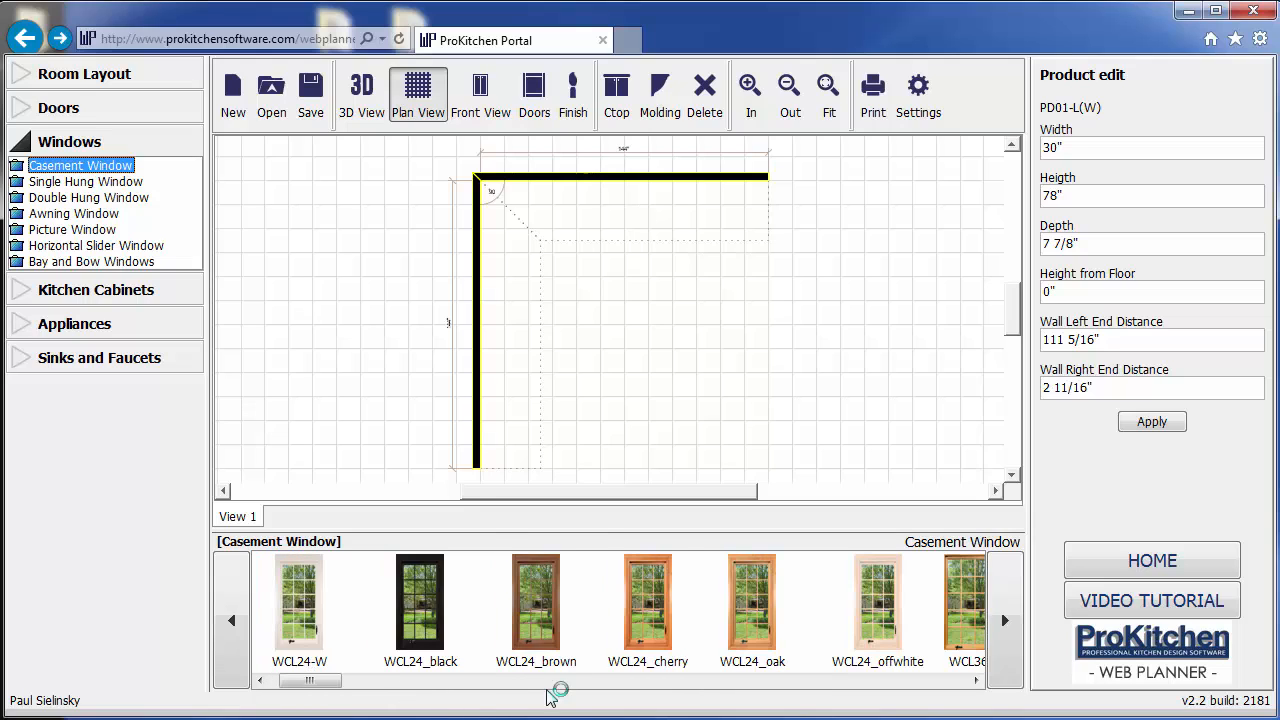
pyautogui.hscroll(4, 545, 690)
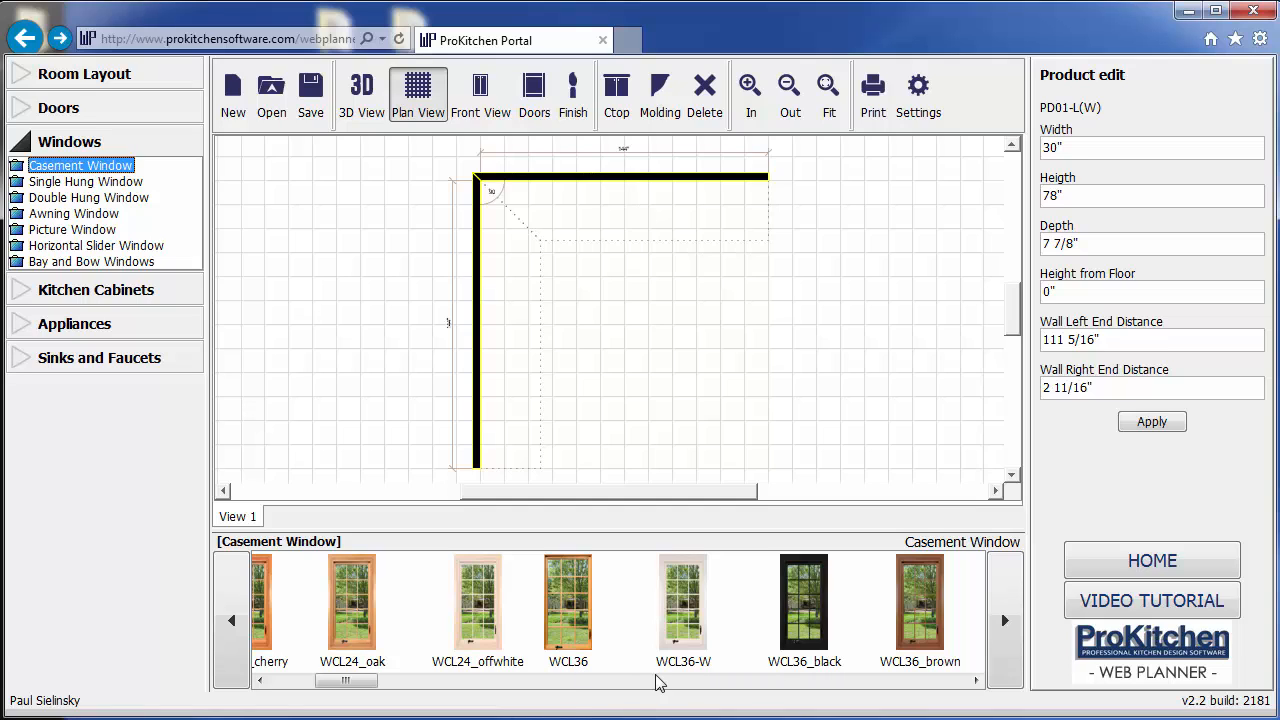
pyautogui.hscroll(1, 690, 690)
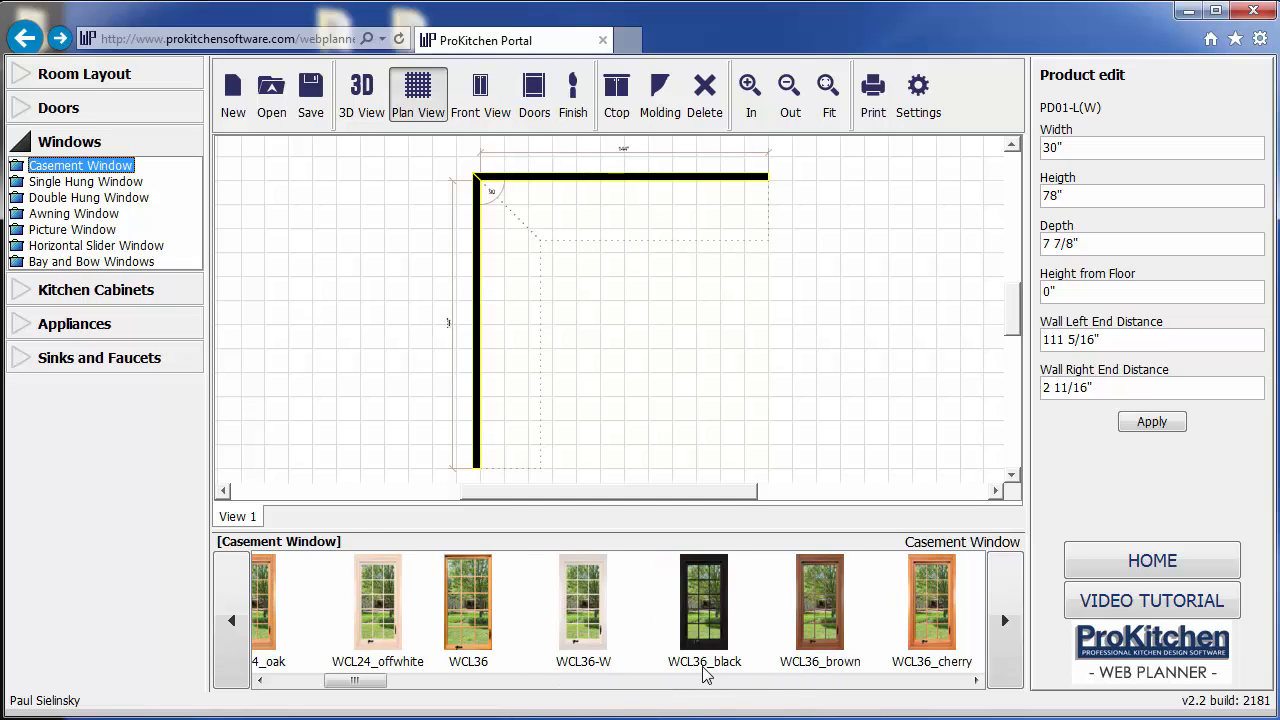
pyautogui.hscroll(1, 752, 698)
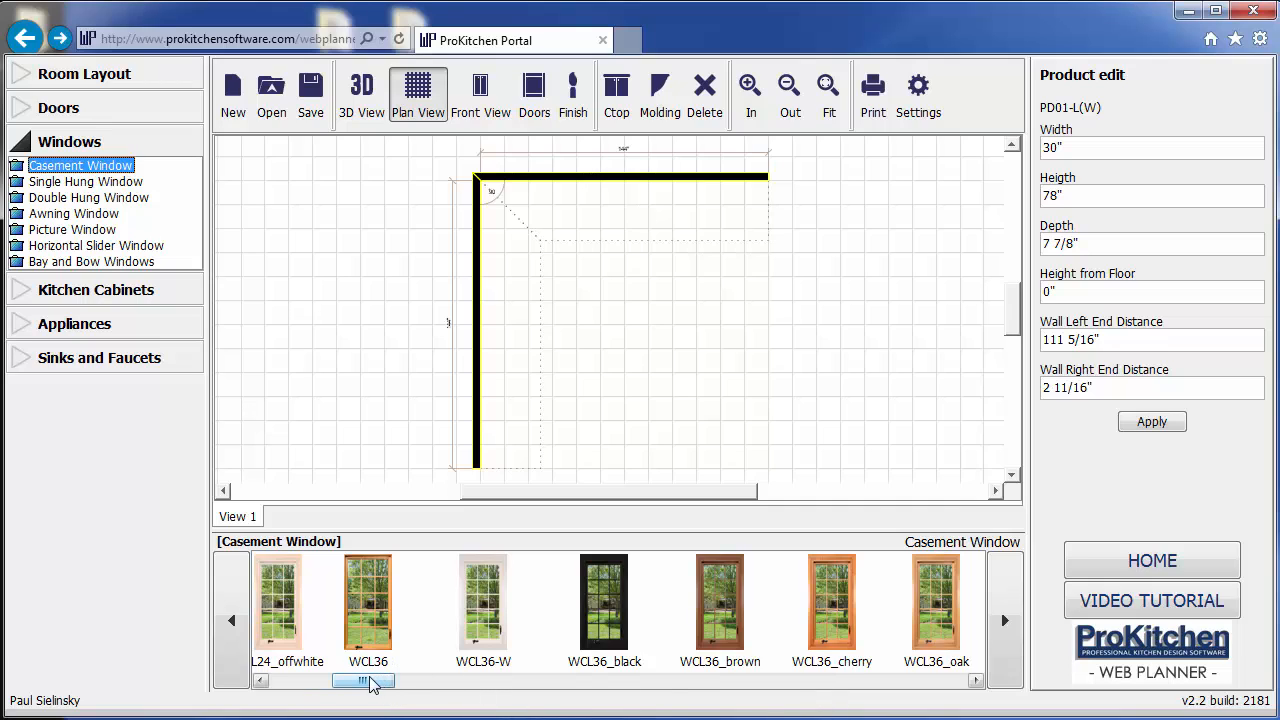
pyautogui.click(365, 617)
pyautogui.moveTo(365, 617); pyautogui.dragTo(590, 218)
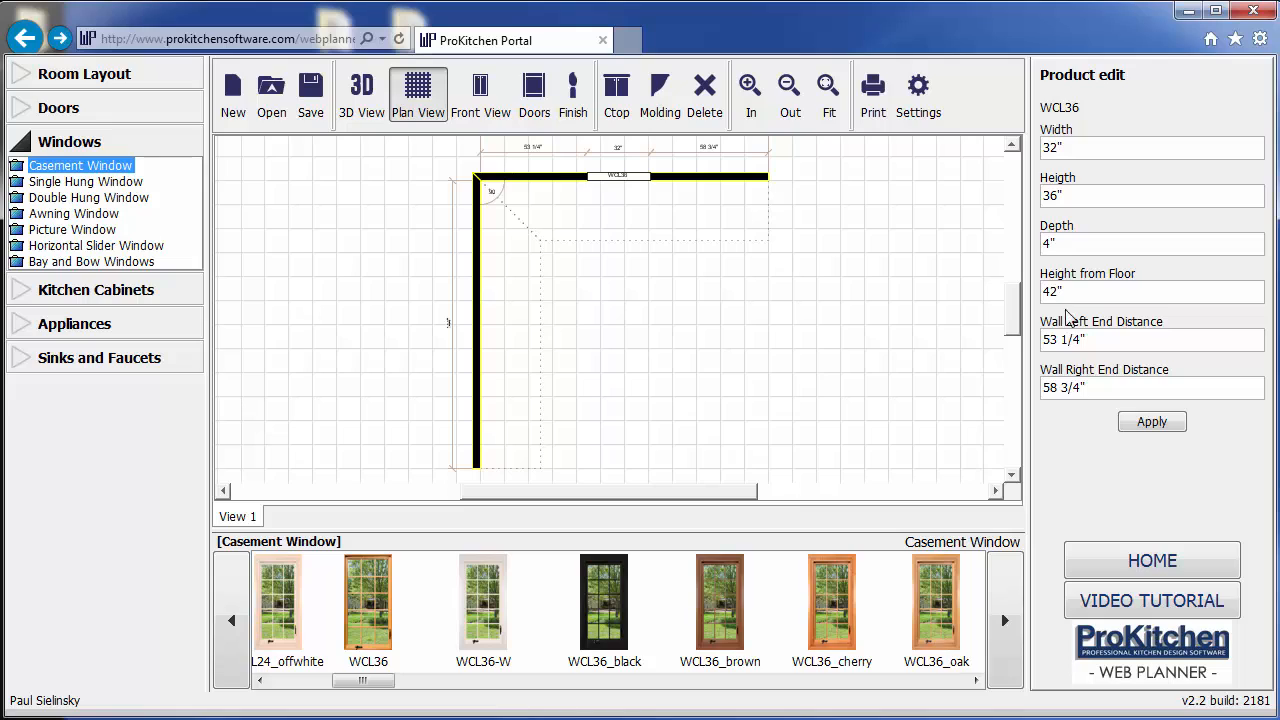
# Set the casement window's Wall Left End Distance to 45"
pyautogui.moveTo(1090, 343); pyautogui.dragTo(1025, 336)
pyautogui.write('45')
pyautogui.click(1157, 428)
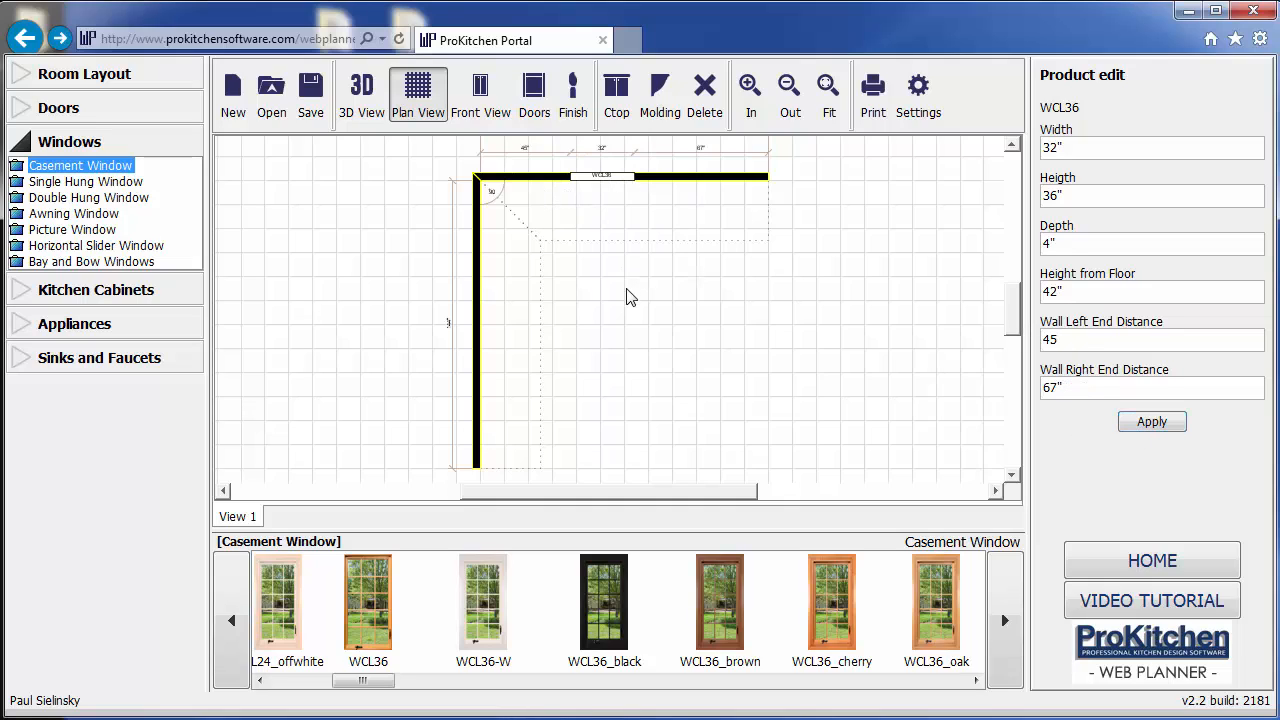
# Place the LSCB36L 36" wide left-door Lazy Susan base cabinet from the Web Planner Catalog in the room's corner
pyautogui.click(16, 290)
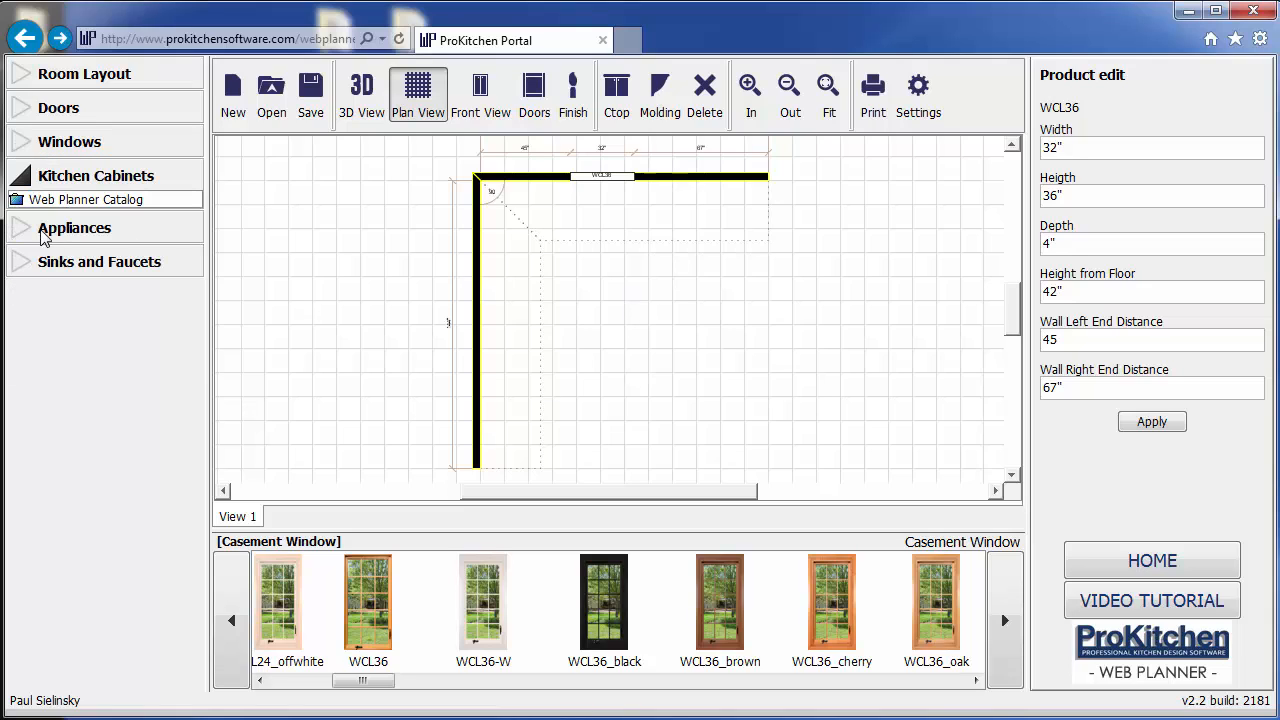
pyautogui.doubleClick(24, 200)
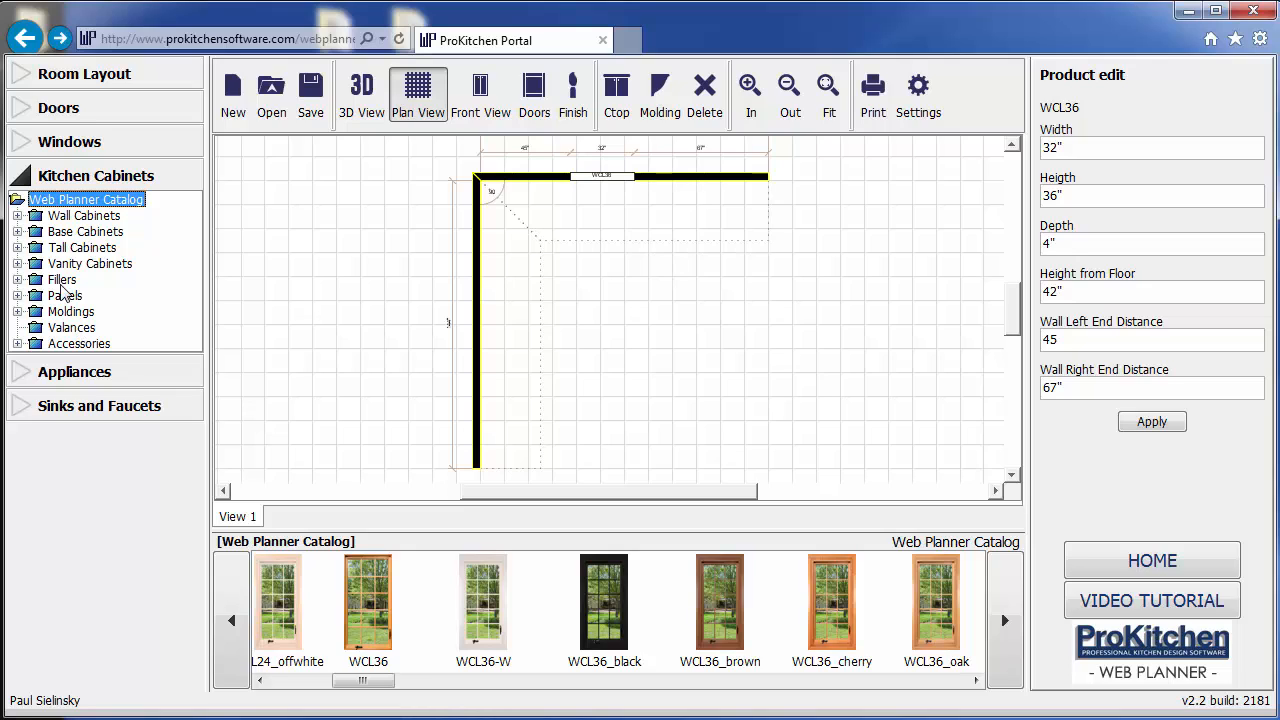
pyautogui.click(17, 231)
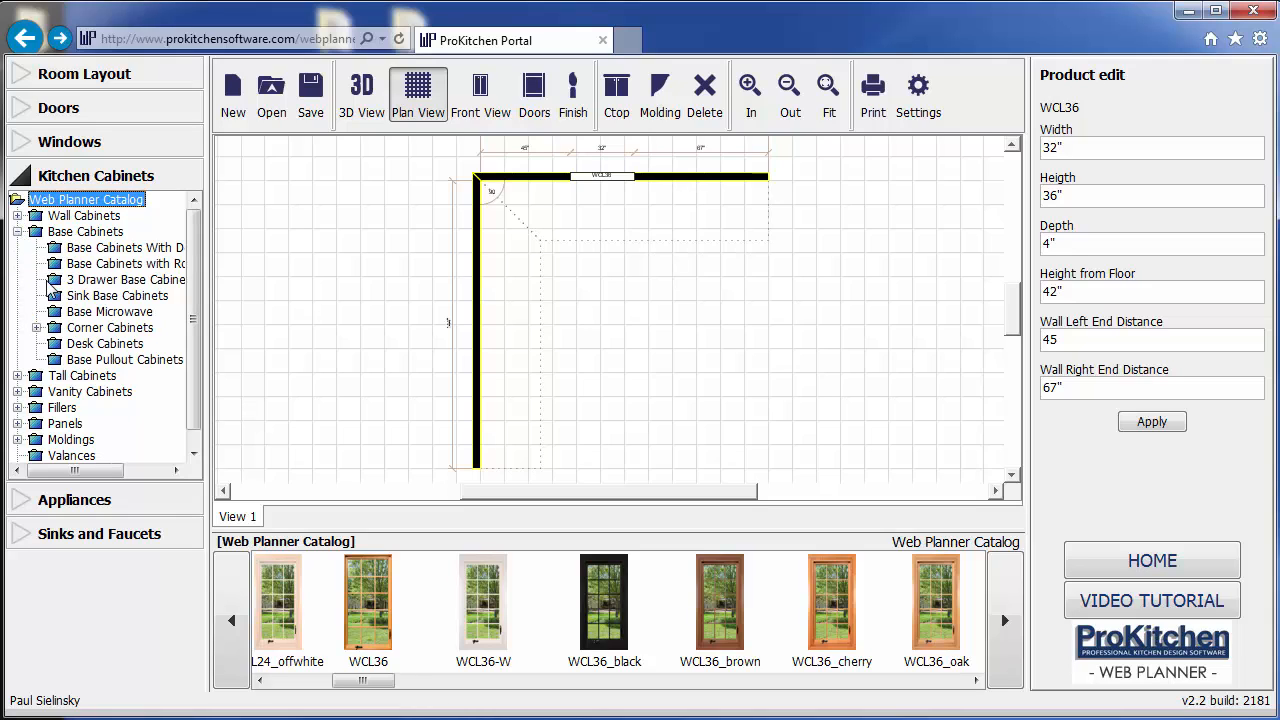
pyautogui.click(37, 327)
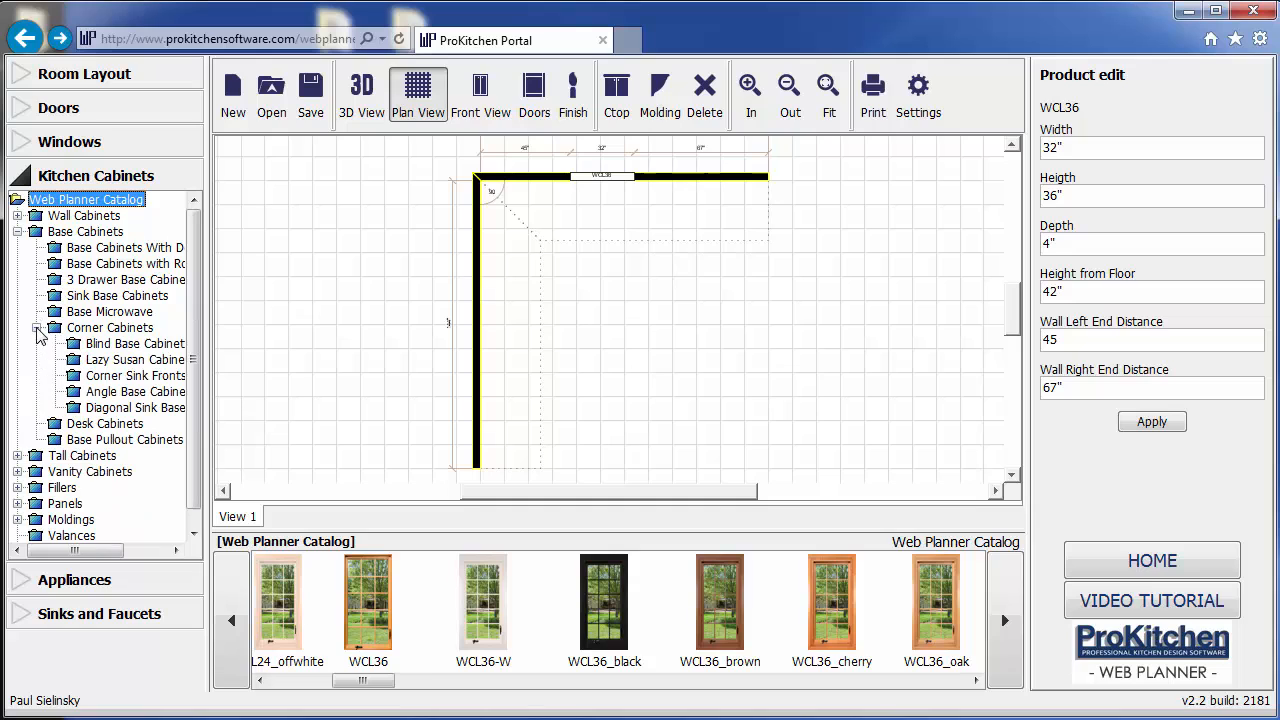
pyautogui.click(76, 361)
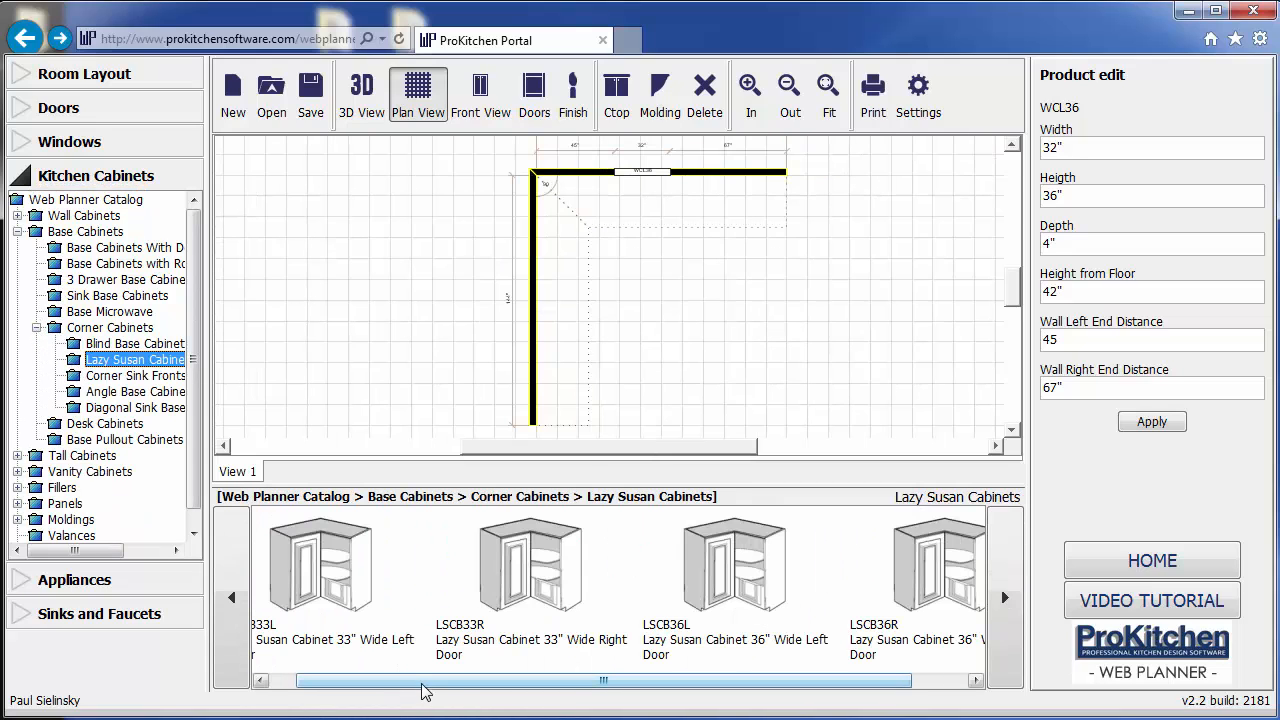
pyautogui.moveTo(455, 680); pyautogui.dragTo(504, 680)
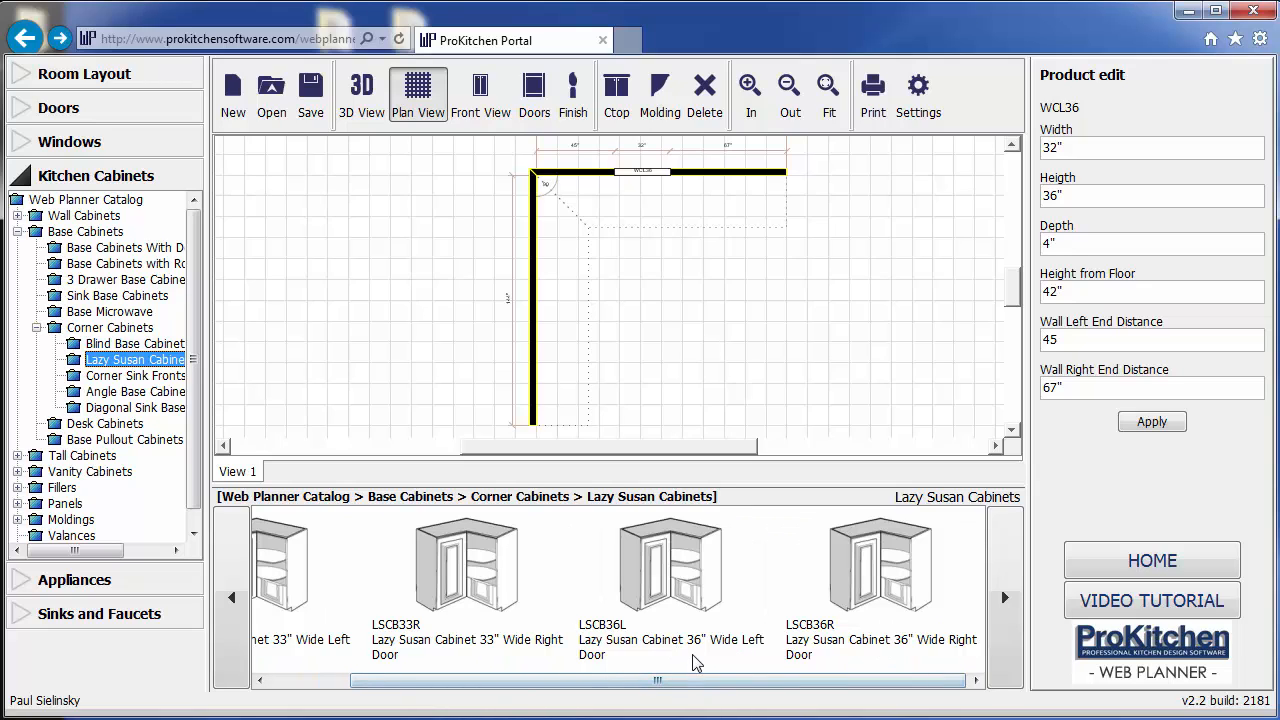
pyautogui.click(668, 585)
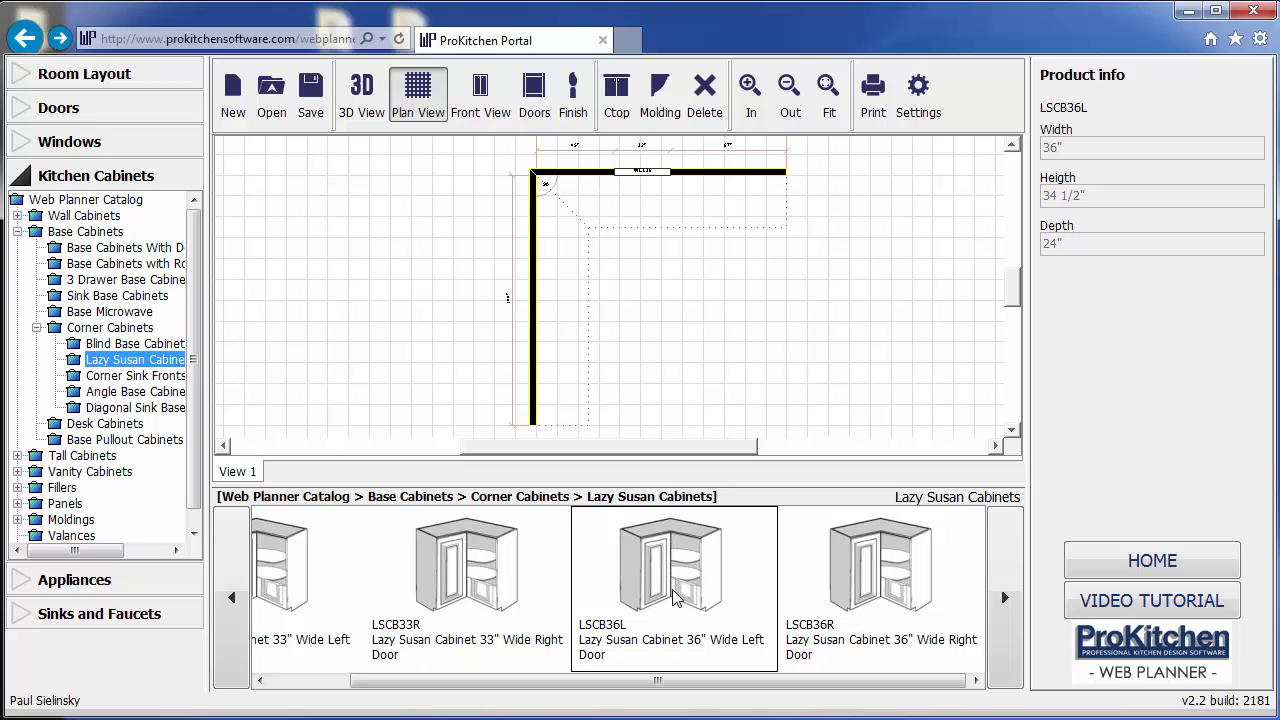
pyautogui.moveTo(676, 597); pyautogui.dragTo(562, 220)
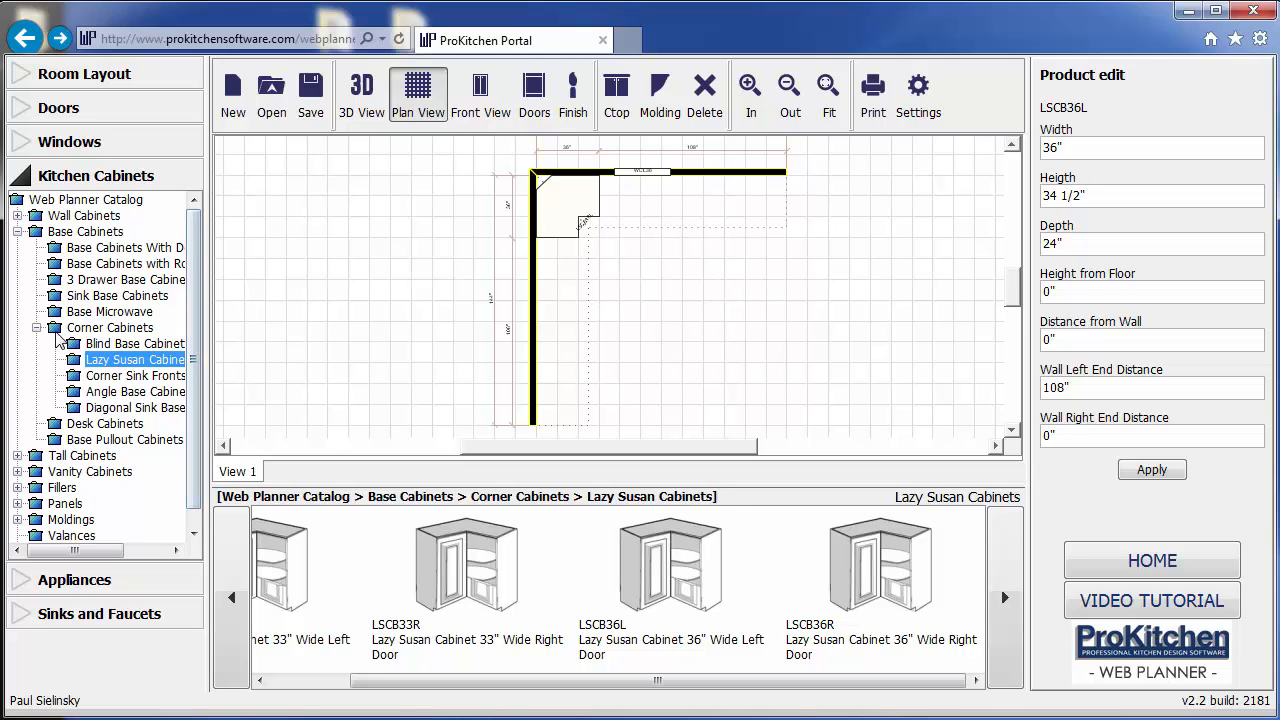
# Place the 3DB15 15" wide three-drawer base cabinet on the horizontal wall, directly beside the corner Lazy Susan cabinet
pyautogui.click(36, 328)
pyautogui.click(62, 282)
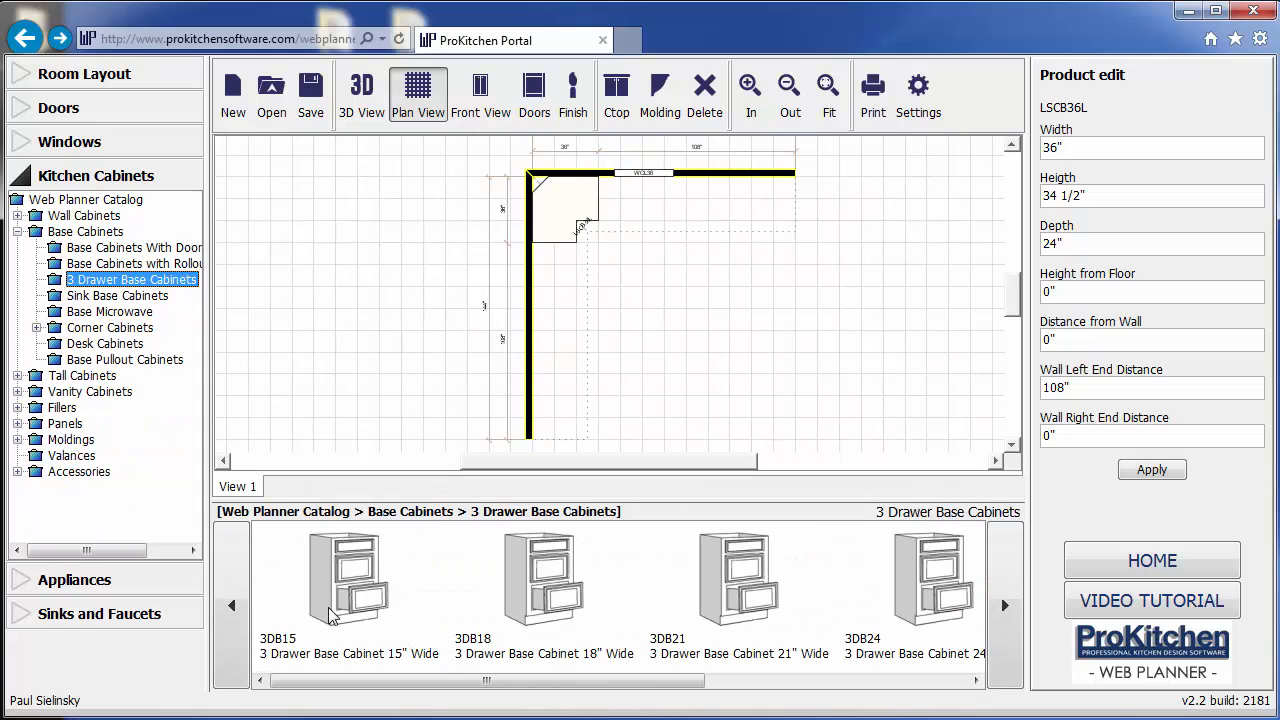
pyautogui.moveTo(329, 609); pyautogui.dragTo(600, 227)
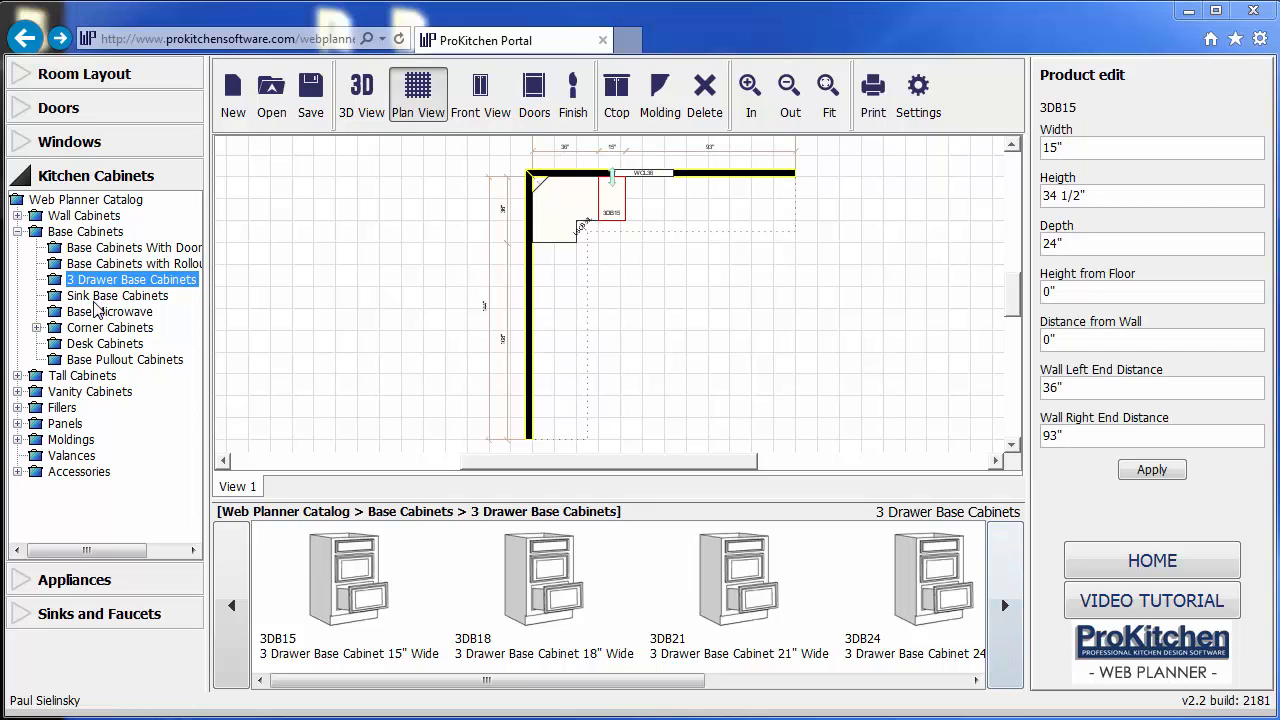
# Place the SB36 36" wide double-door sink base cabinet on the horizontal wall, directly beside the 3DB15 drawer cabinet
pyautogui.click(97, 298)
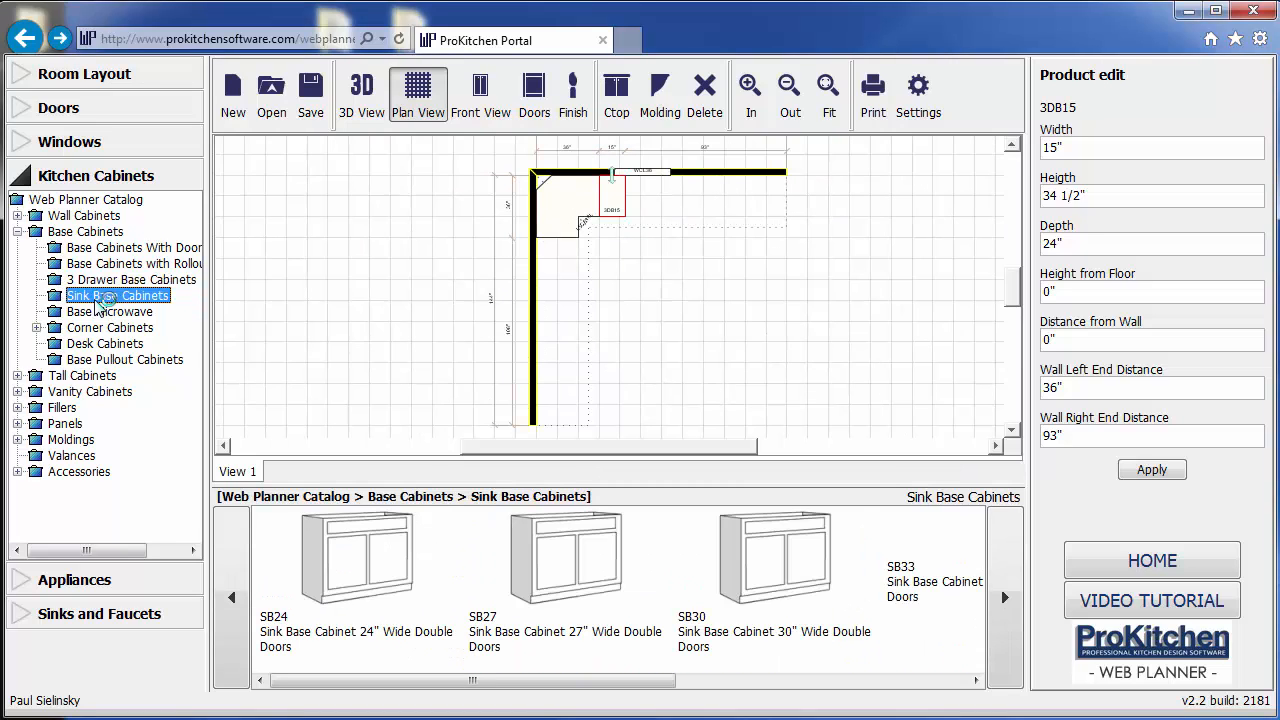
pyautogui.click(783, 681)
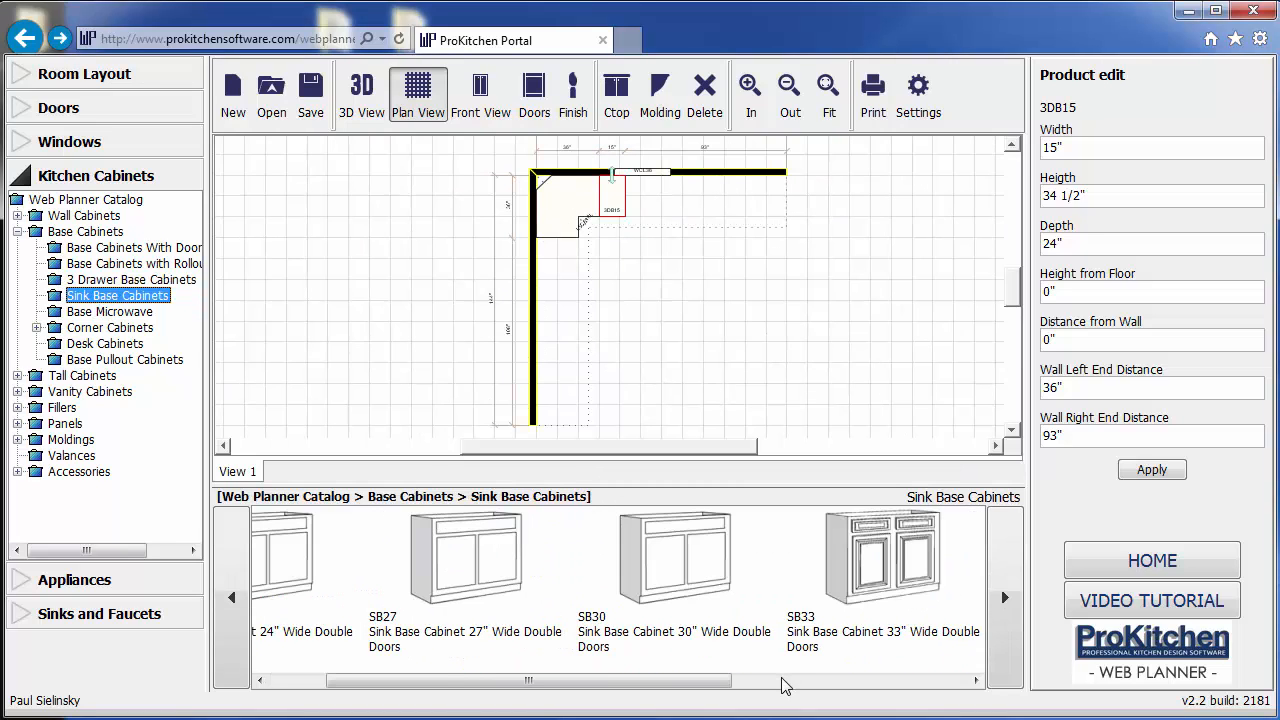
pyautogui.click(783, 681)
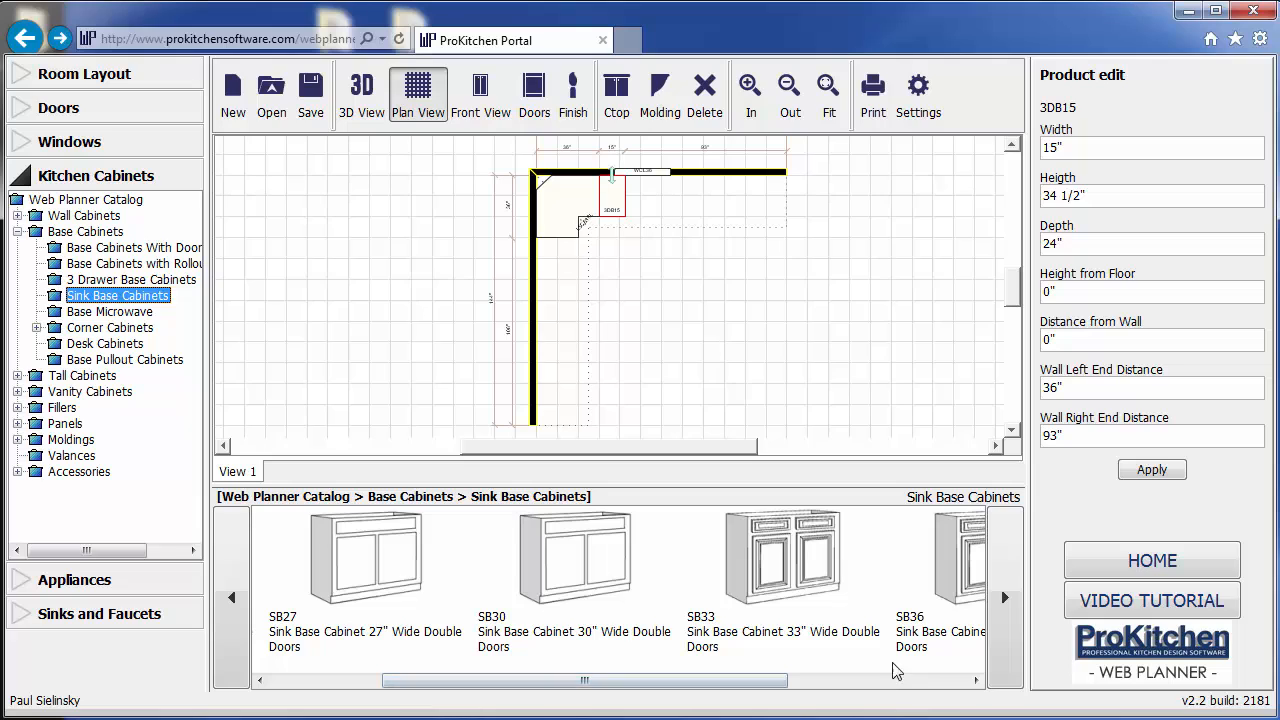
pyautogui.click(818, 683)
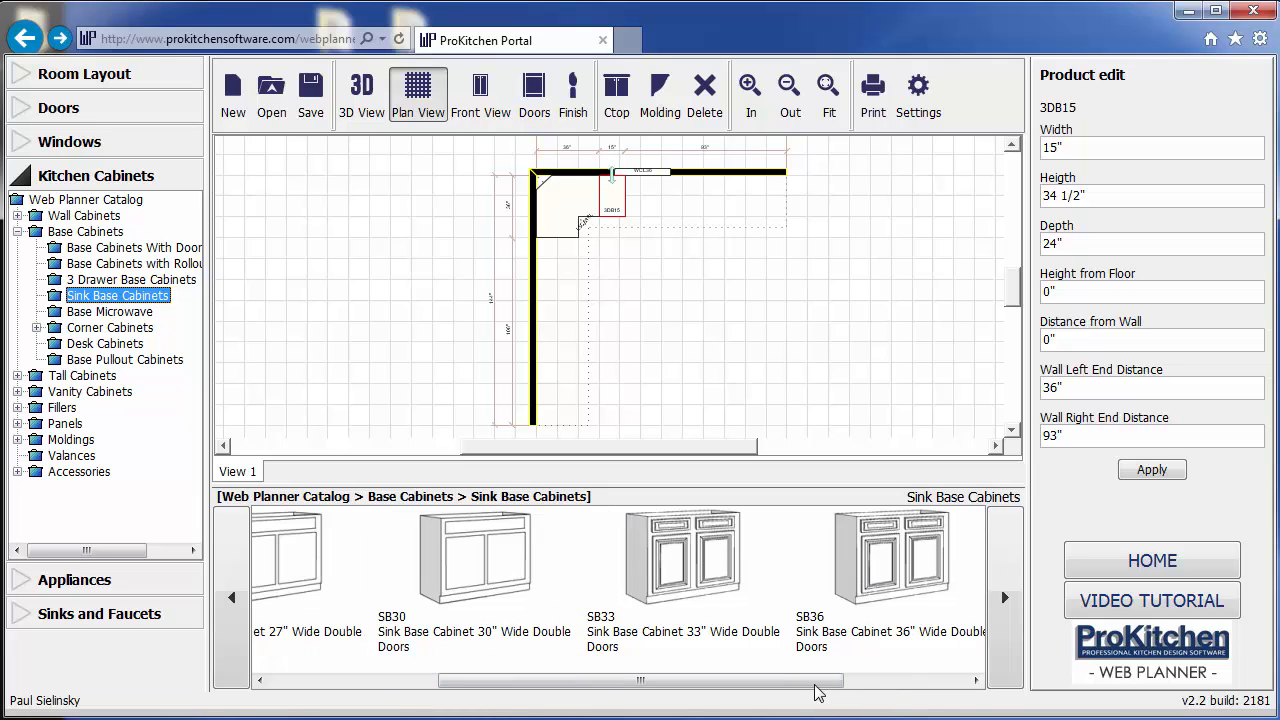
pyautogui.moveTo(840, 575); pyautogui.dragTo(645, 208)
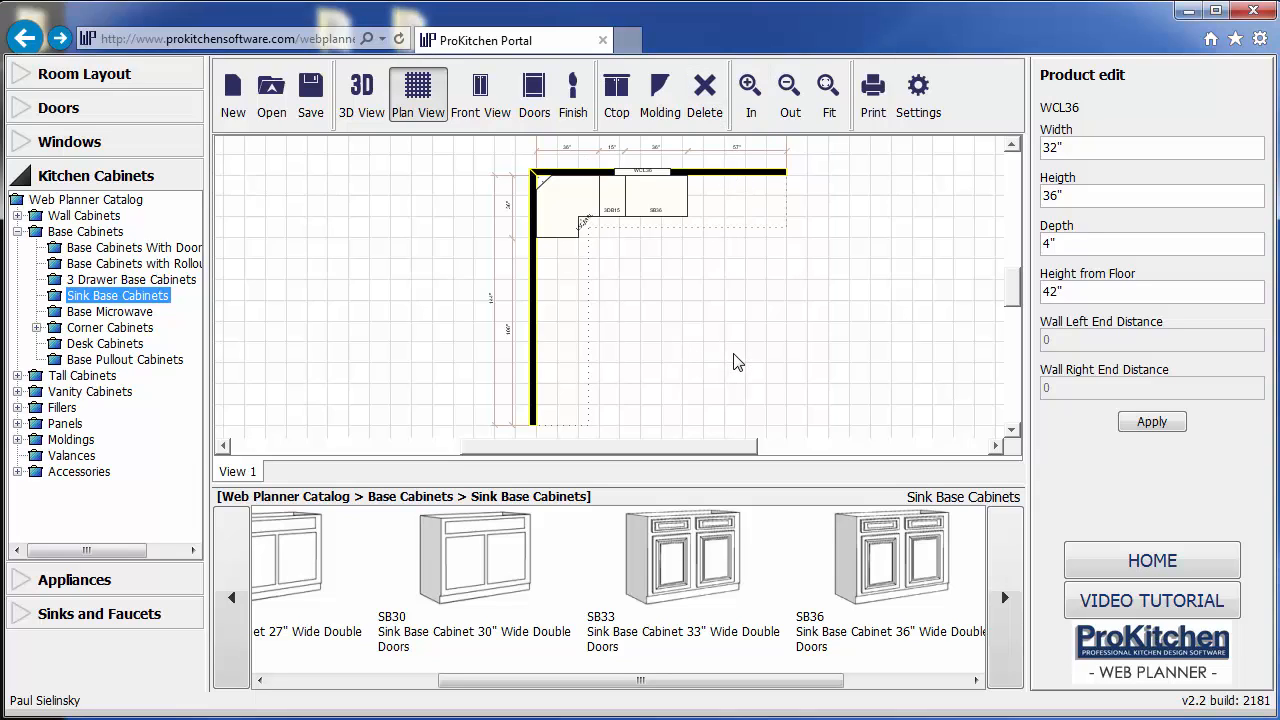
# Examine the cabinet layout in the plan at several zoom levels, ending with the whole plan fitted in view
pyautogui.scroll(2, 733, 354)
pyautogui.scroll(-5, 733, 354)
pyautogui.scroll(2, 733, 363)
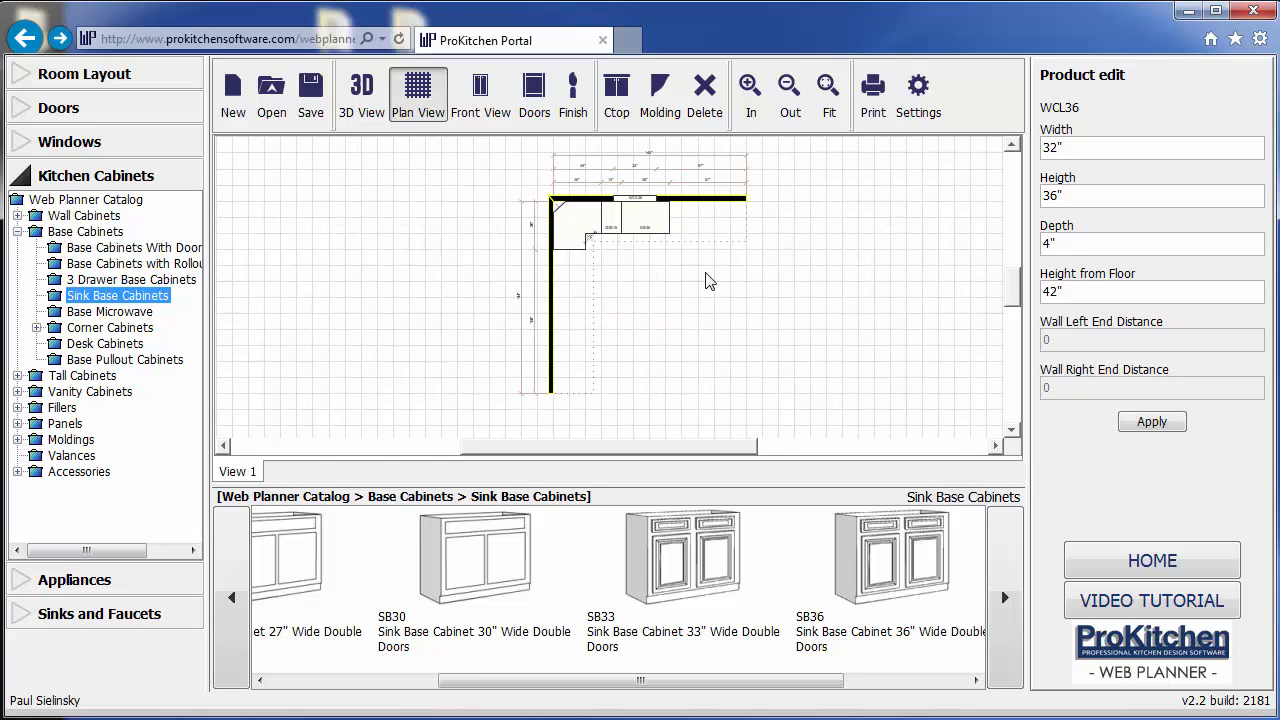
pyautogui.click(756, 92)
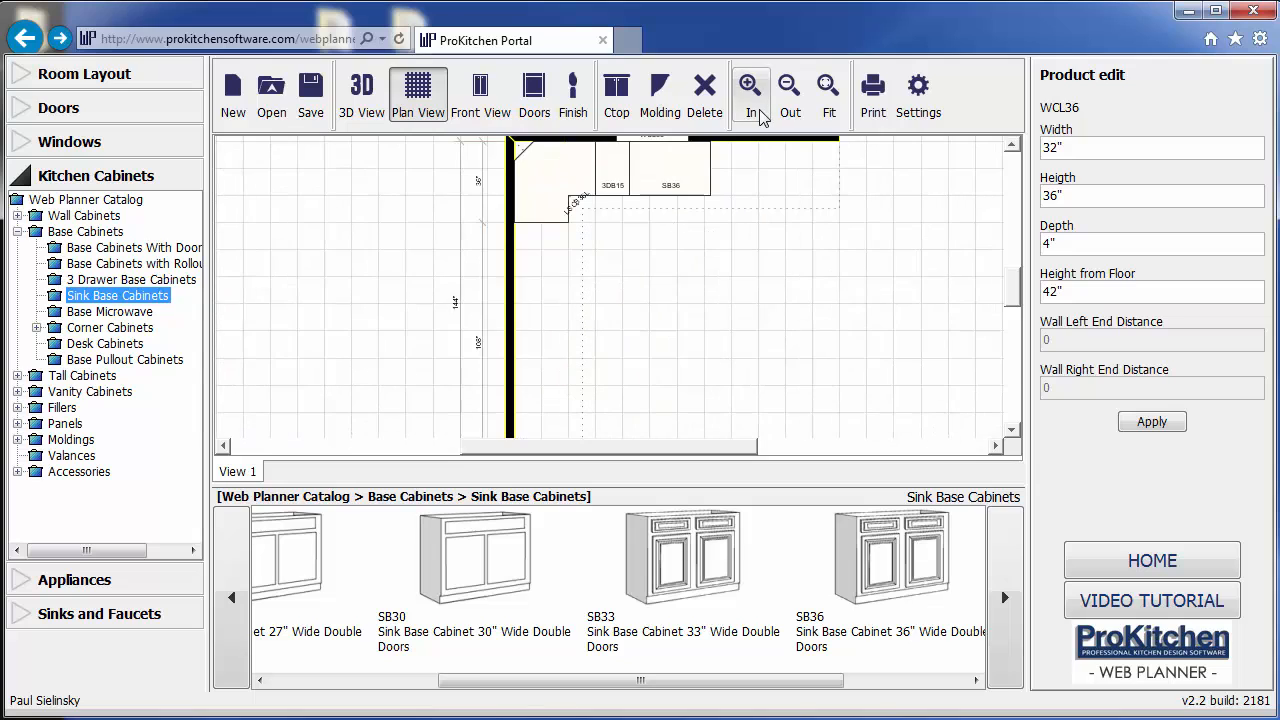
pyautogui.click(788, 100)
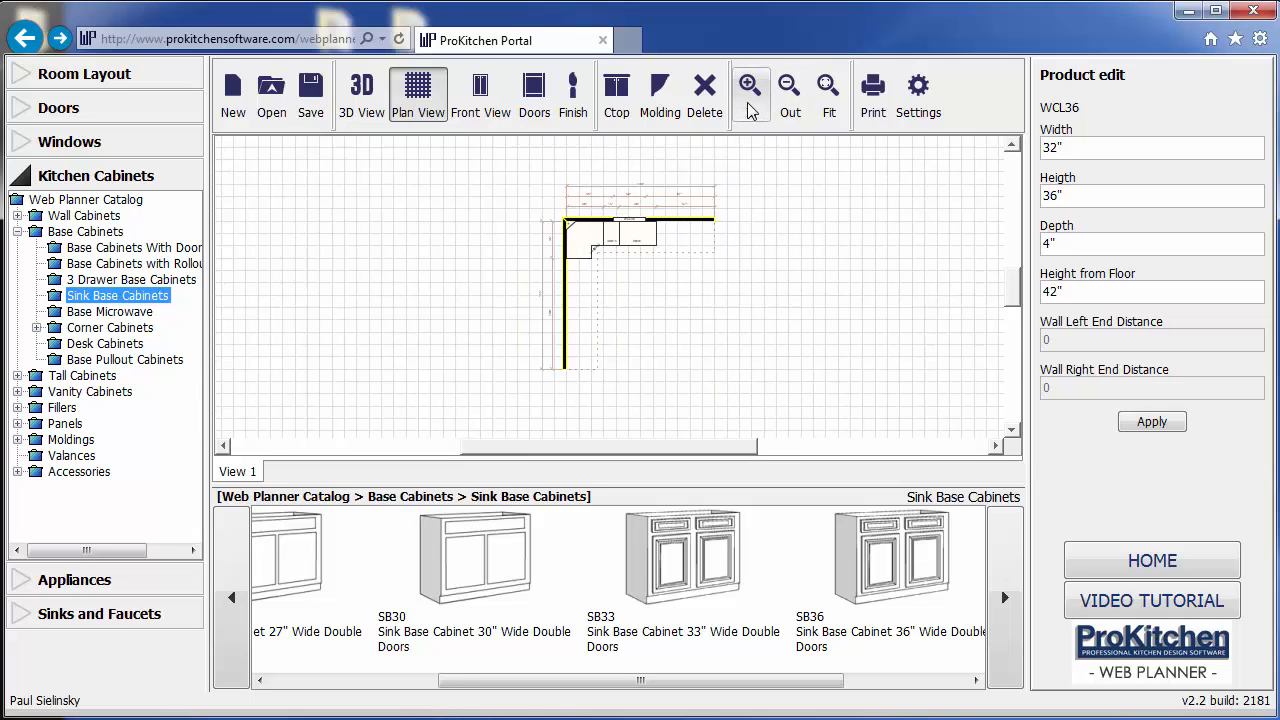
pyautogui.click(751, 100)
pyautogui.click(752, 108)
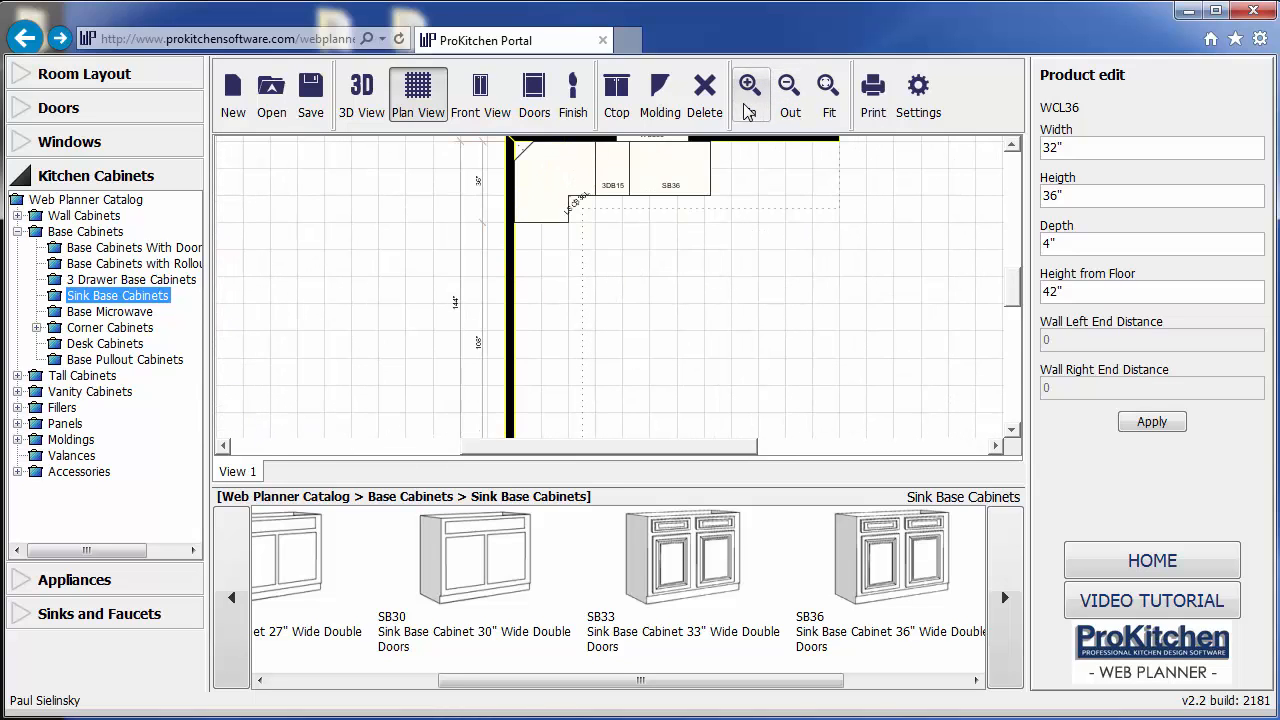
pyautogui.click(751, 104)
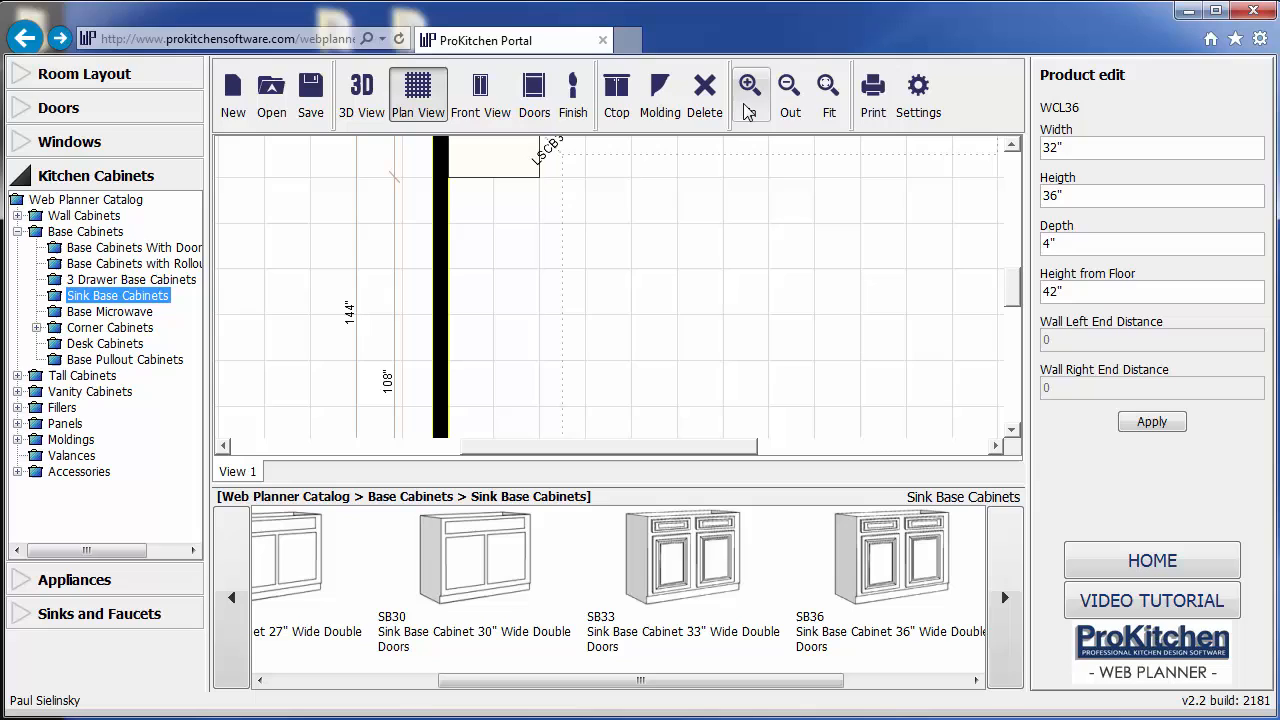
pyautogui.click(829, 102)
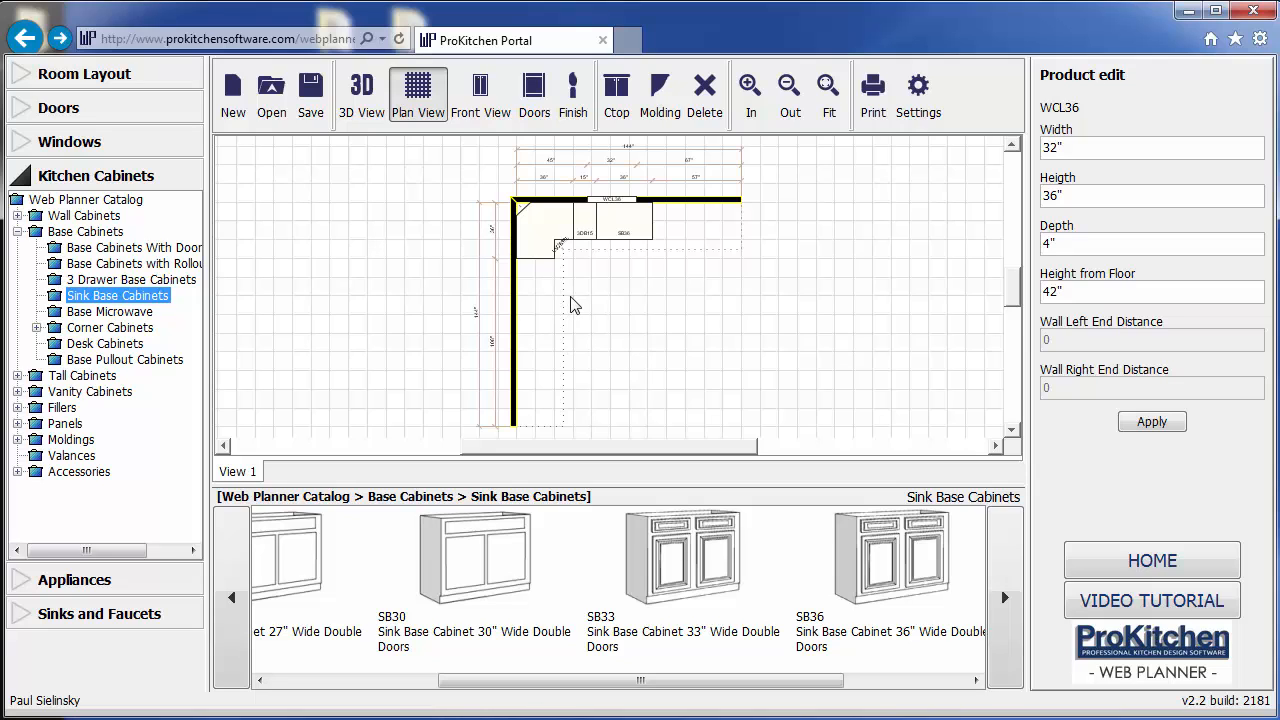
# Place the B15R 15" wide right-door base cabinet on the vertical wall, directly against the corner Lazy Susan cabinet
pyautogui.click(60, 248)
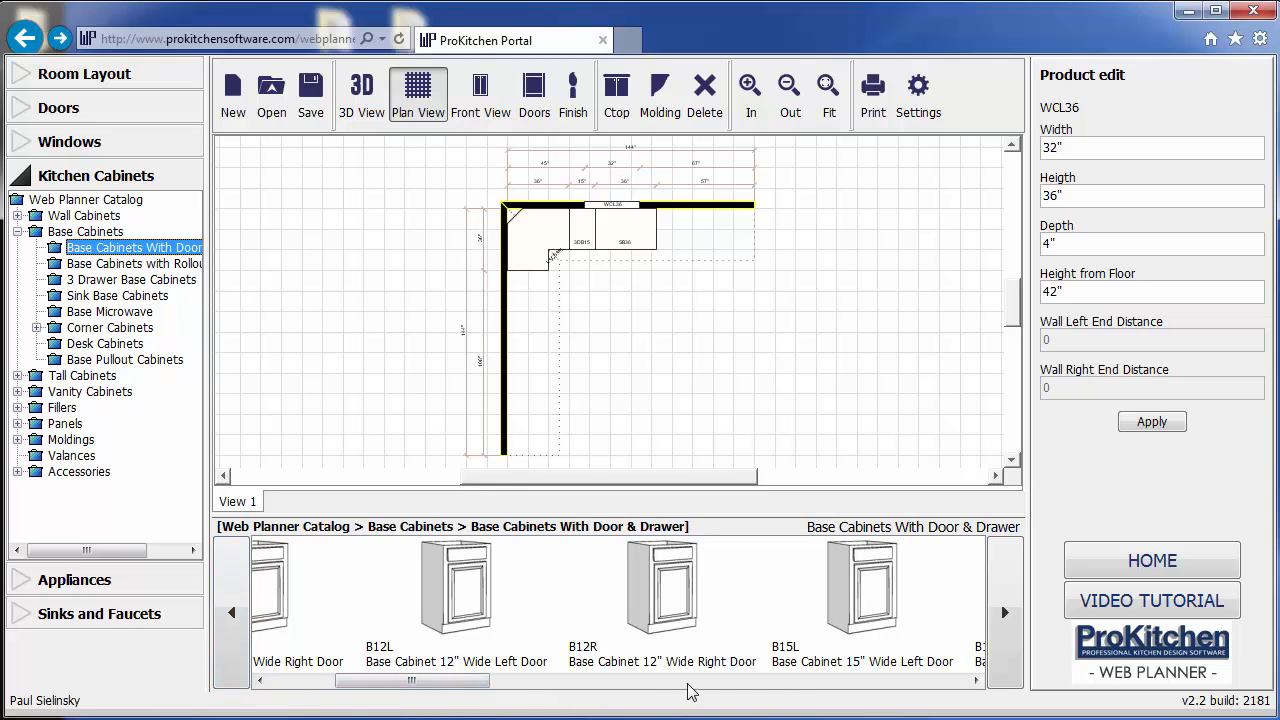
pyautogui.moveTo(480, 687); pyautogui.dragTo(534, 688)
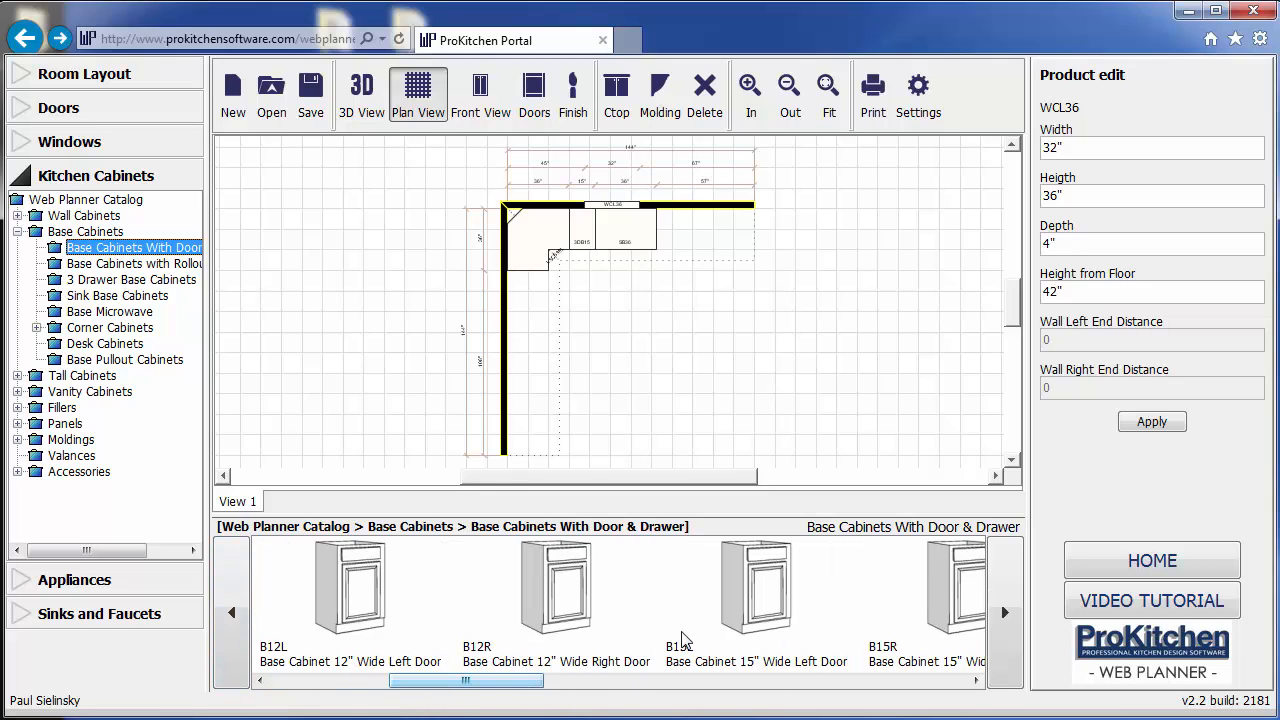
pyautogui.moveTo(932, 603); pyautogui.dragTo(531, 304)
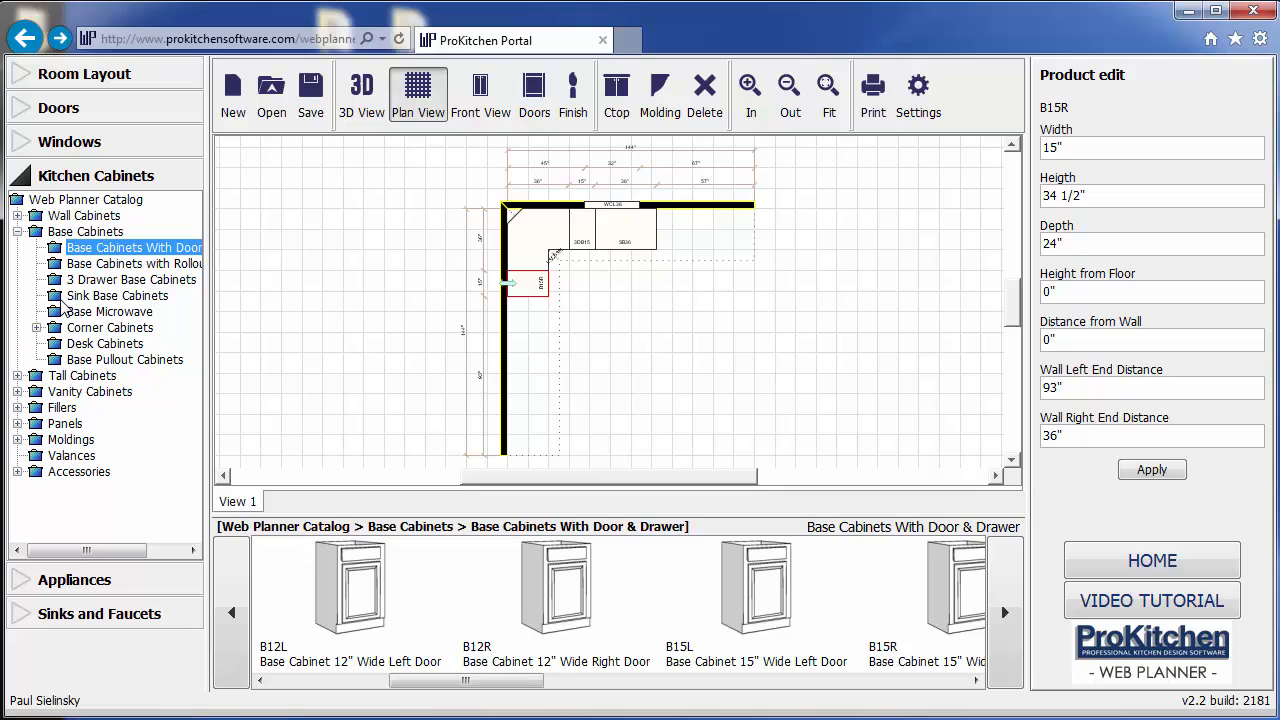
# Place the B24 24" wide double-door base cabinet on the vertical wall, about 37" from the wall's left end
pyautogui.click(631, 681)
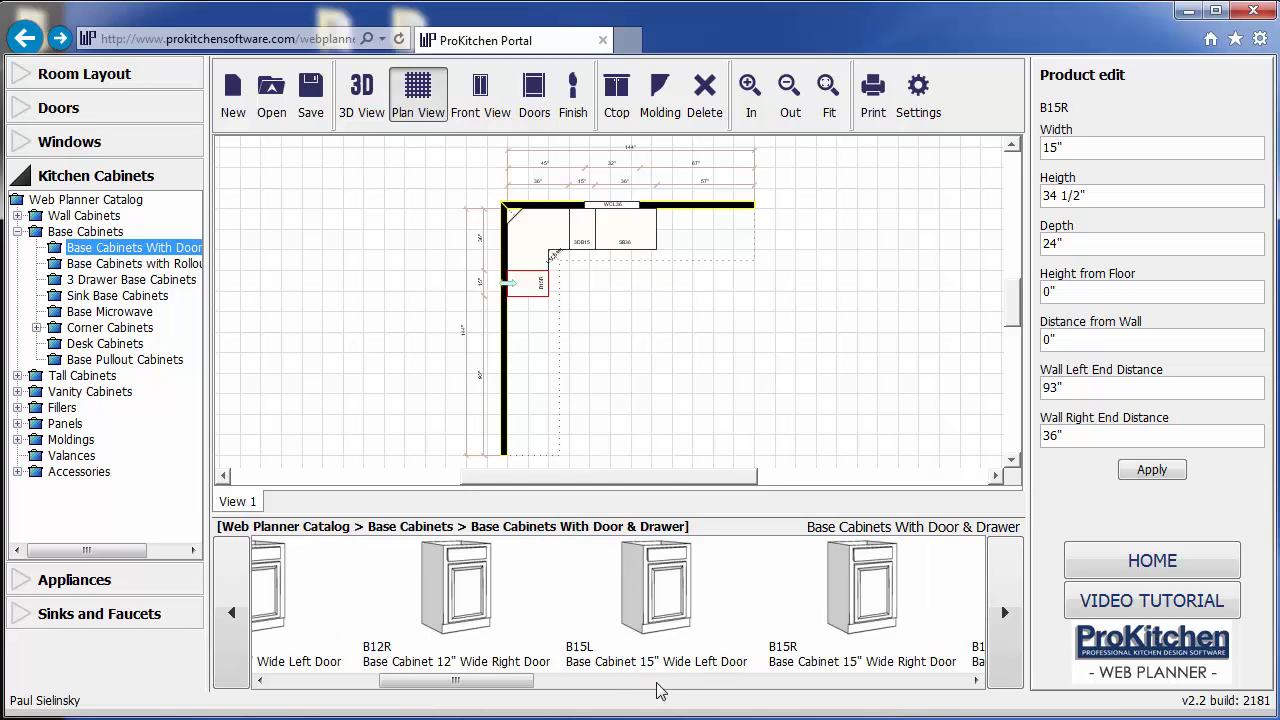
pyautogui.click(691, 681)
pyautogui.click(739, 685)
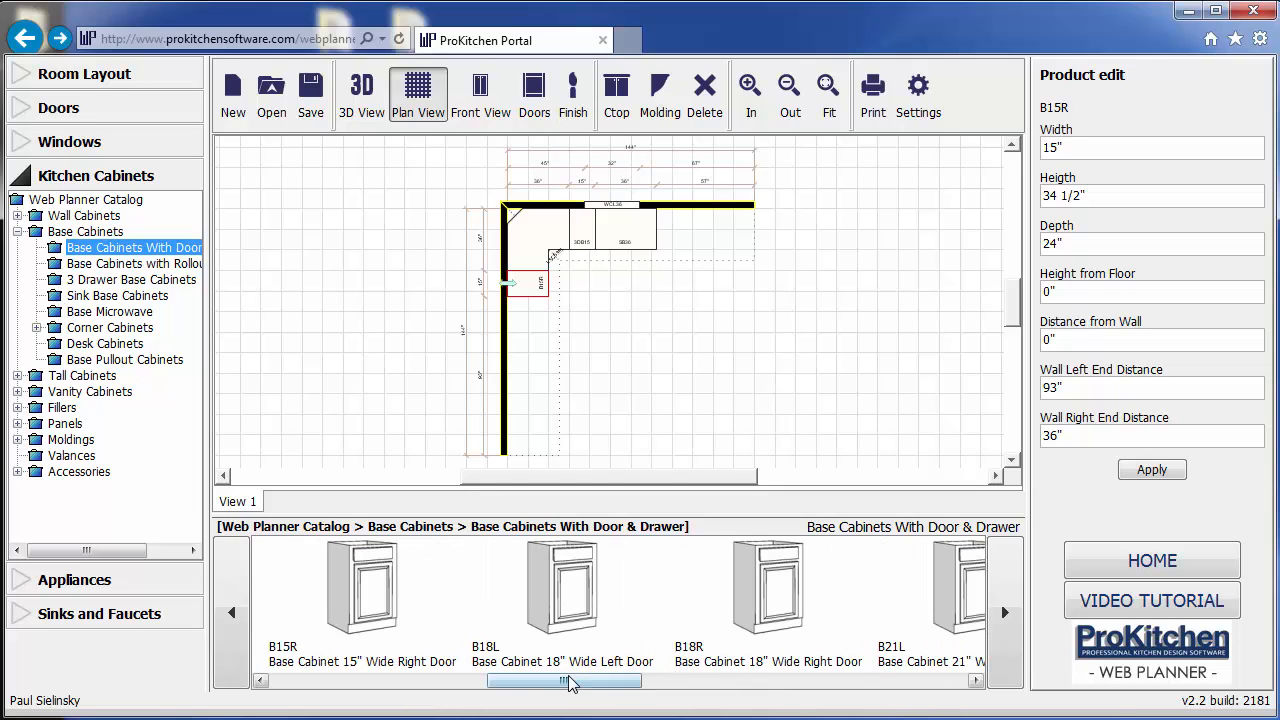
pyautogui.moveTo(575, 685); pyautogui.dragTo(733, 694)
pyautogui.moveTo(703, 650); pyautogui.dragTo(540, 400)
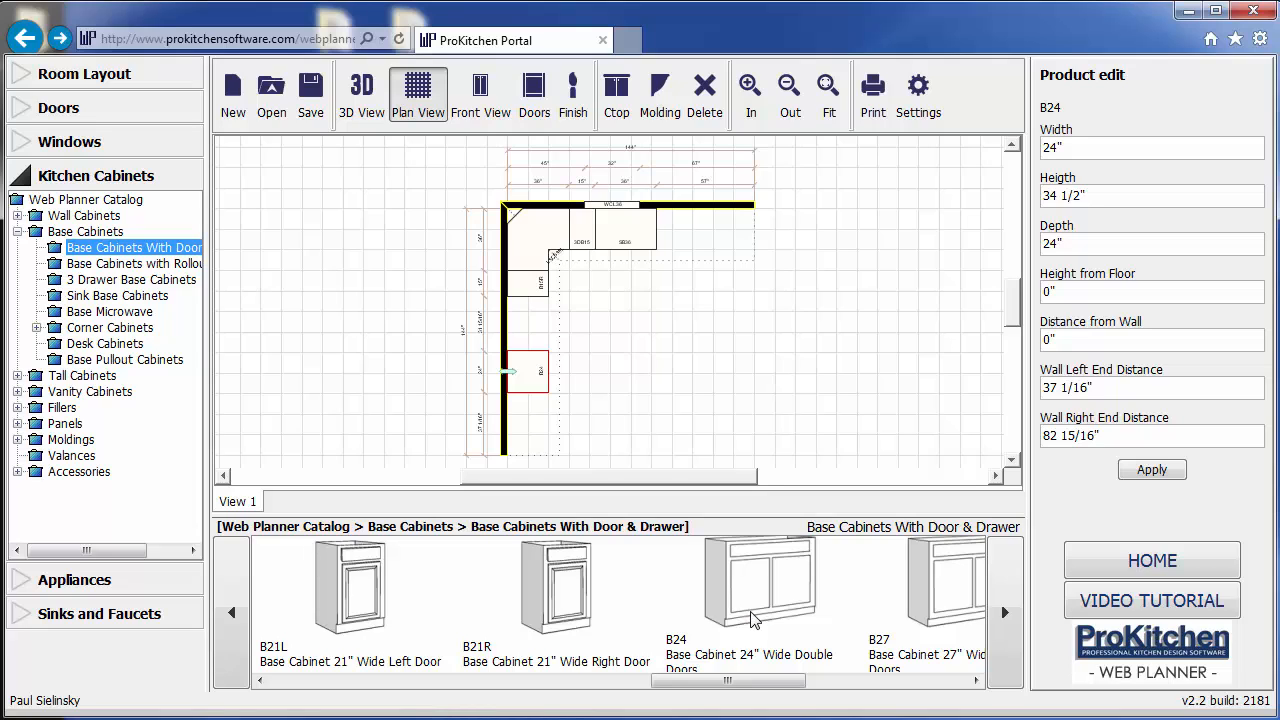
# Place the B30 30" wide base cabinet on the horizontal wall, about 5/8" from the wall's right end
pyautogui.moveTo(742, 684); pyautogui.dragTo(777, 684)
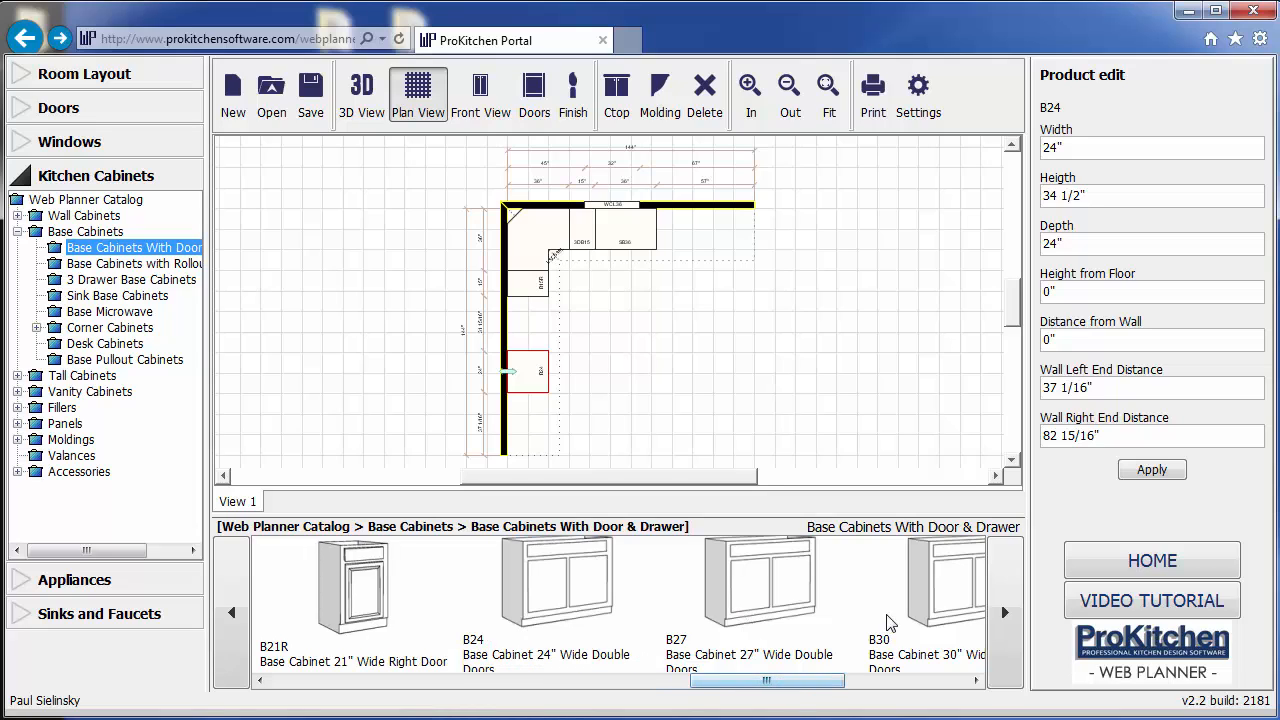
pyautogui.moveTo(890, 622); pyautogui.dragTo(707, 258)
pyautogui.moveTo(706, 255); pyautogui.dragTo(703, 256)
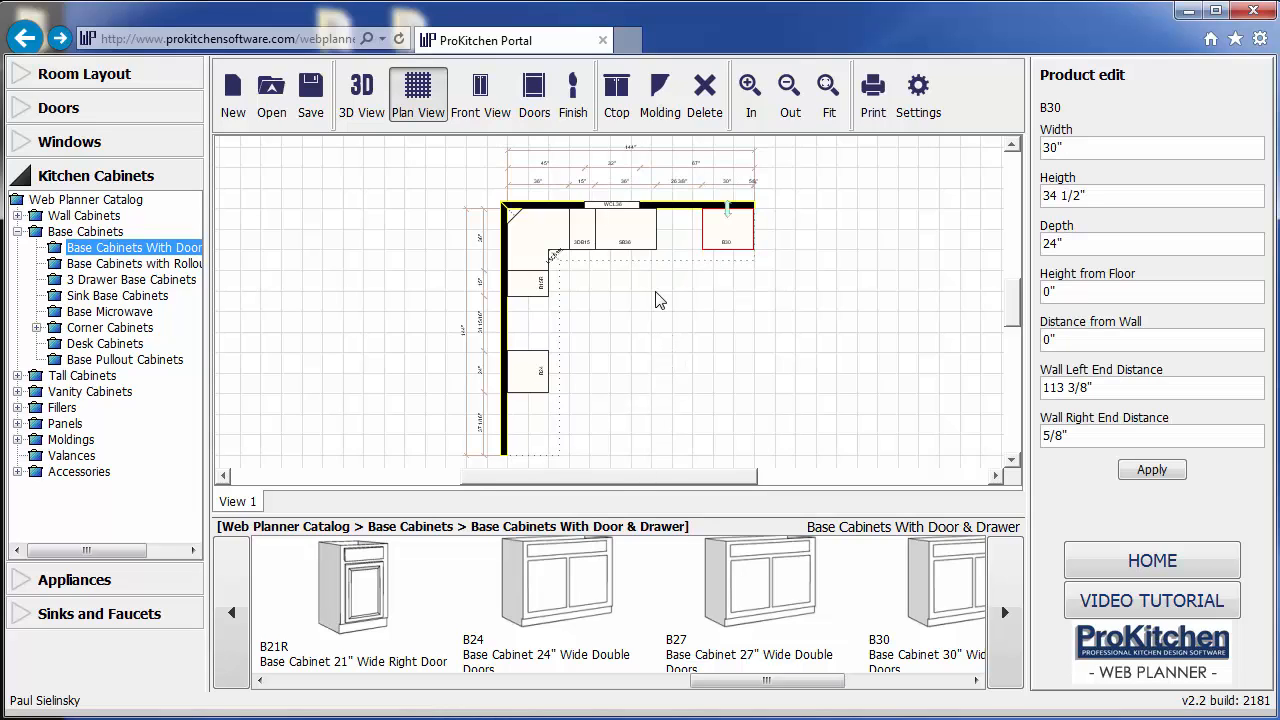
# Place the RG-EFSER-S electric range on the vertical wall against the B15R cabinet, and move the B24 cabinet up against the range
pyautogui.click(20, 591)
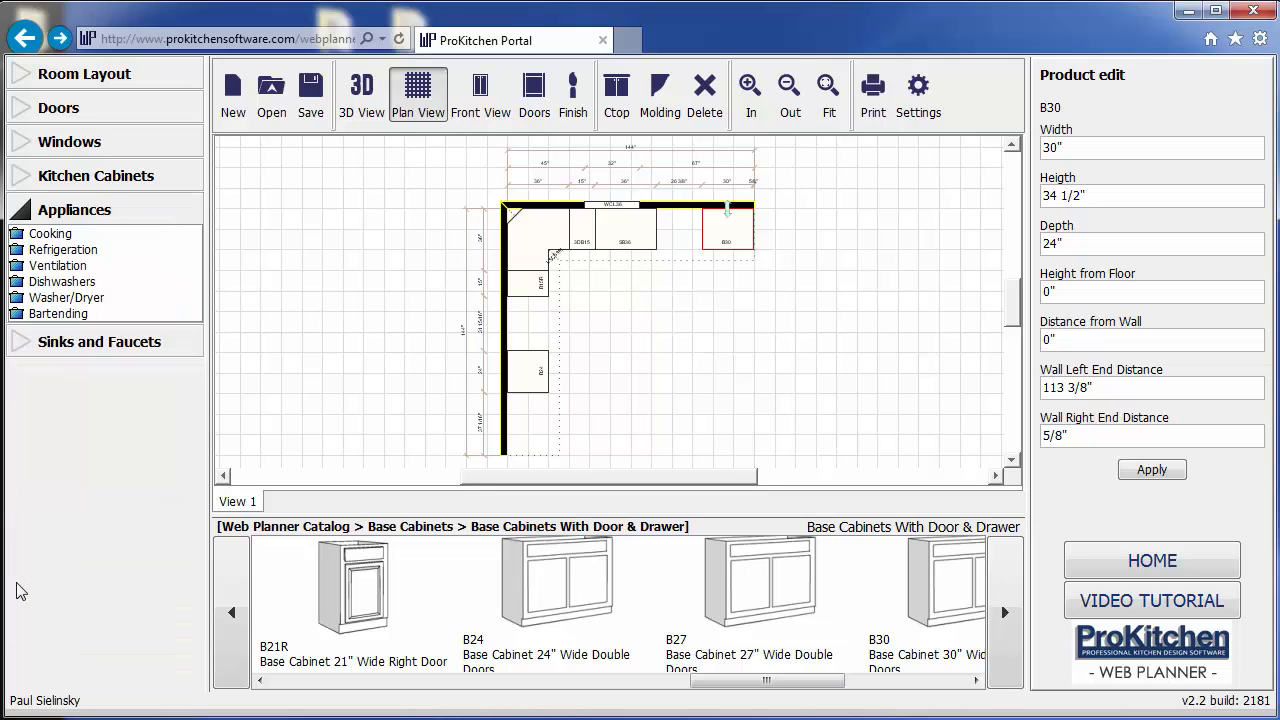
pyautogui.click(20, 234)
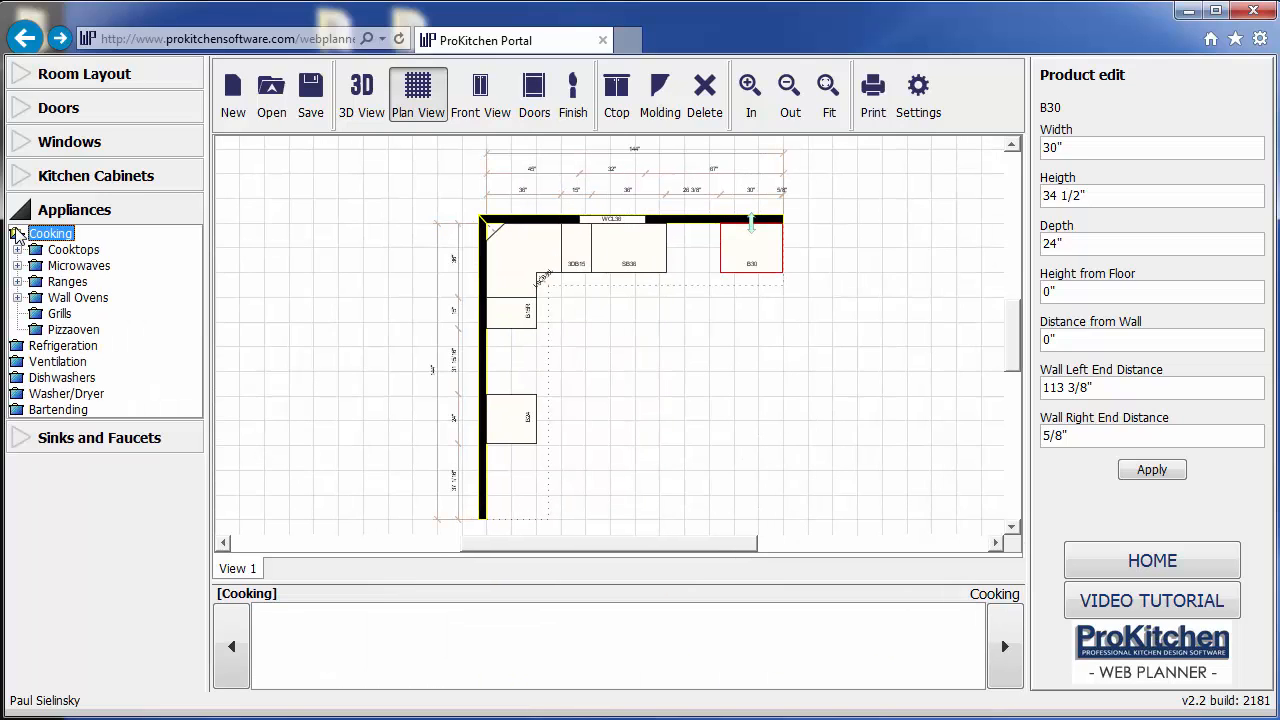
pyautogui.click(17, 282)
pyautogui.click(100, 313)
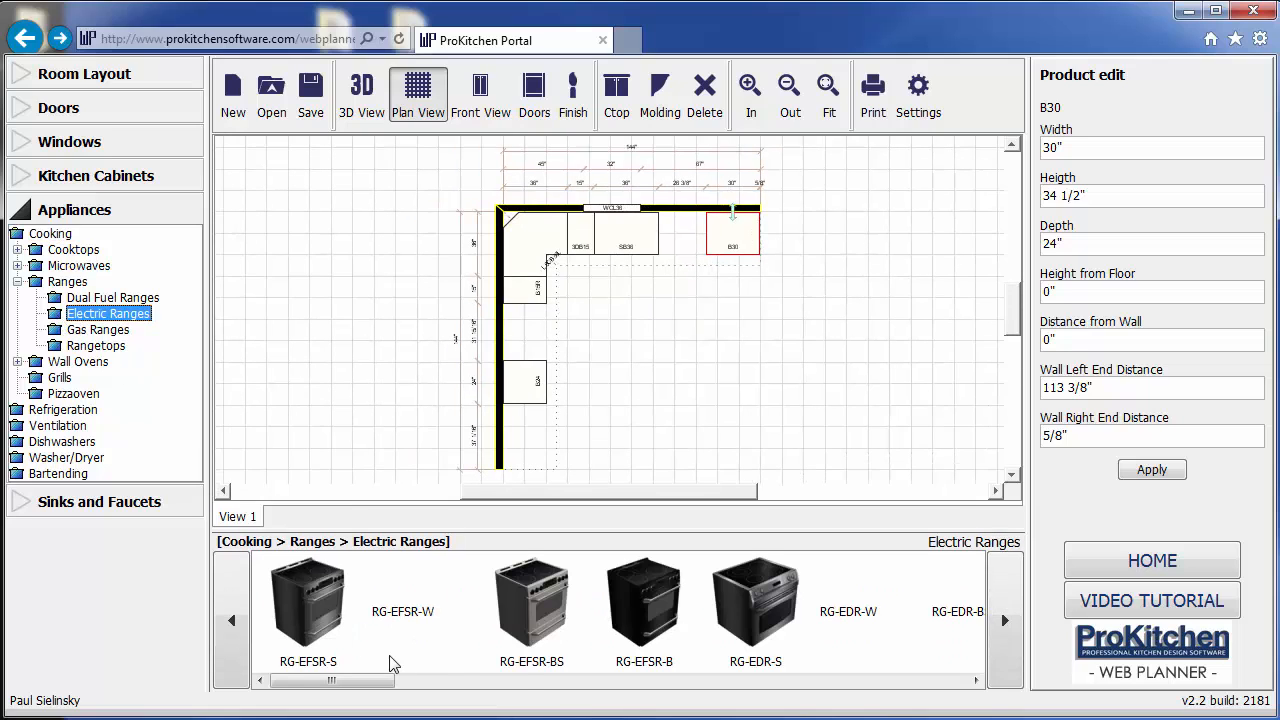
pyautogui.click(479, 682)
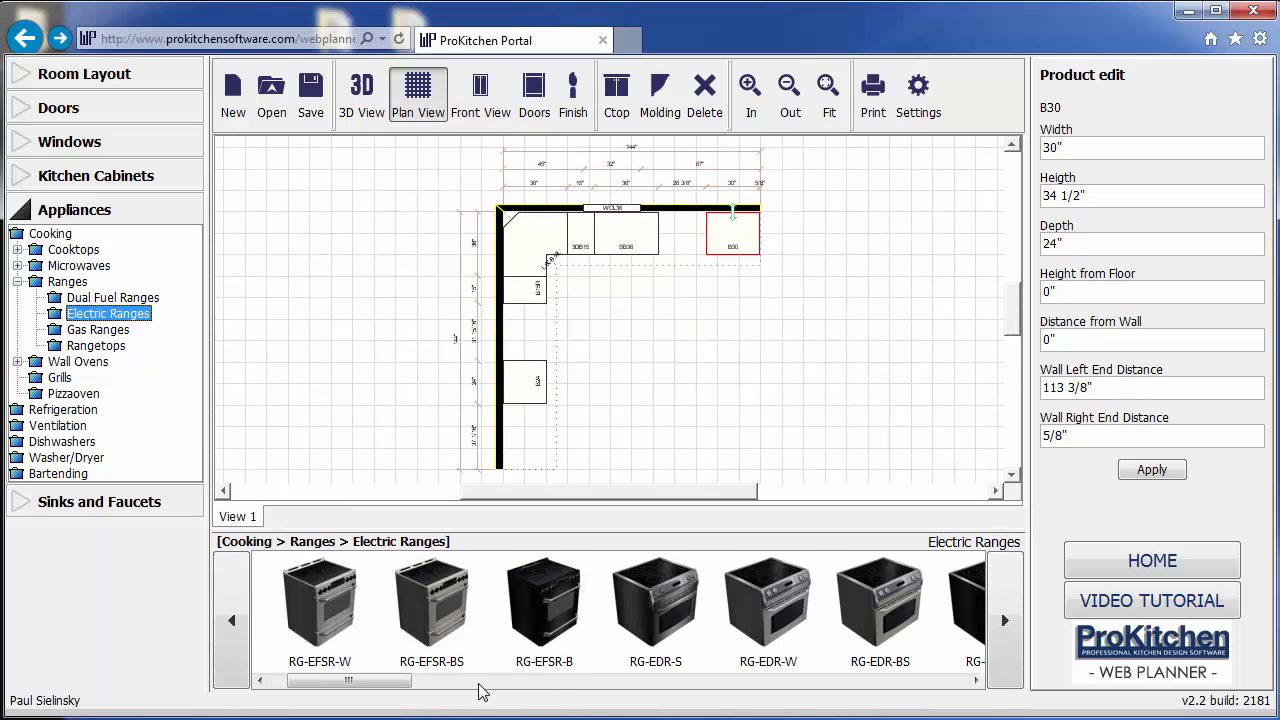
pyautogui.click(479, 682)
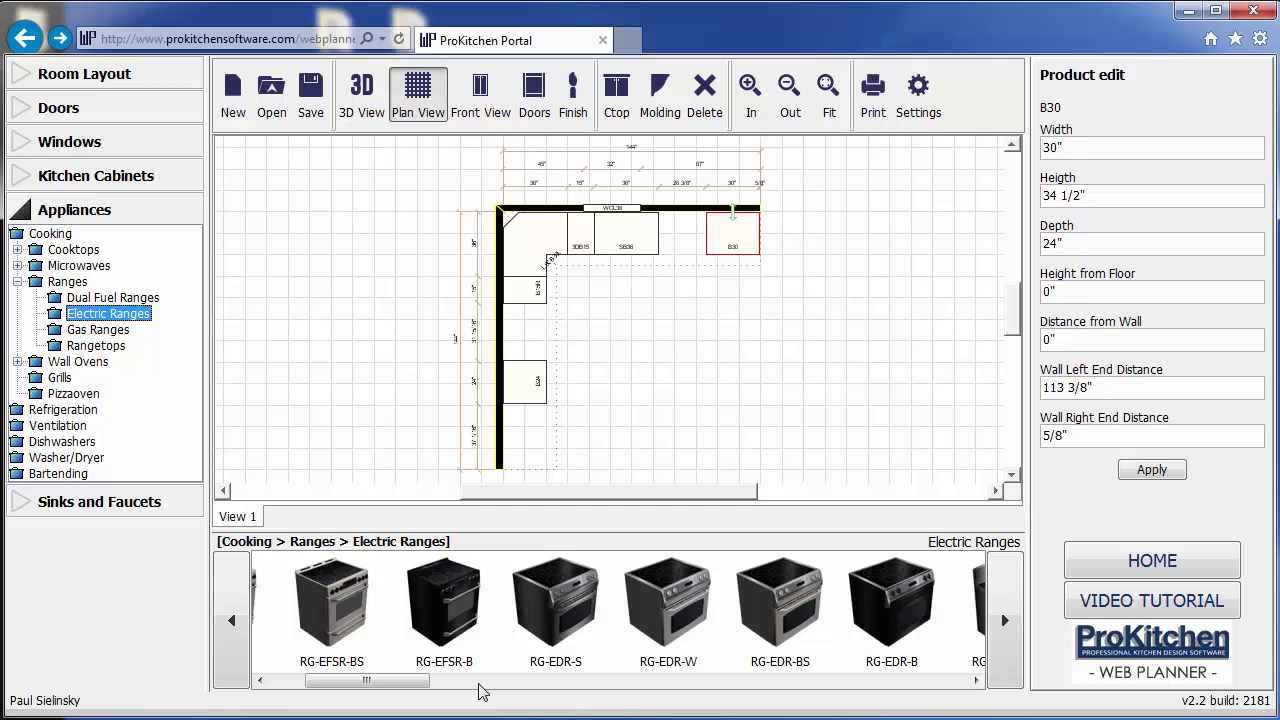
pyautogui.click(479, 682)
pyautogui.moveTo(531, 600); pyautogui.dragTo(527, 331)
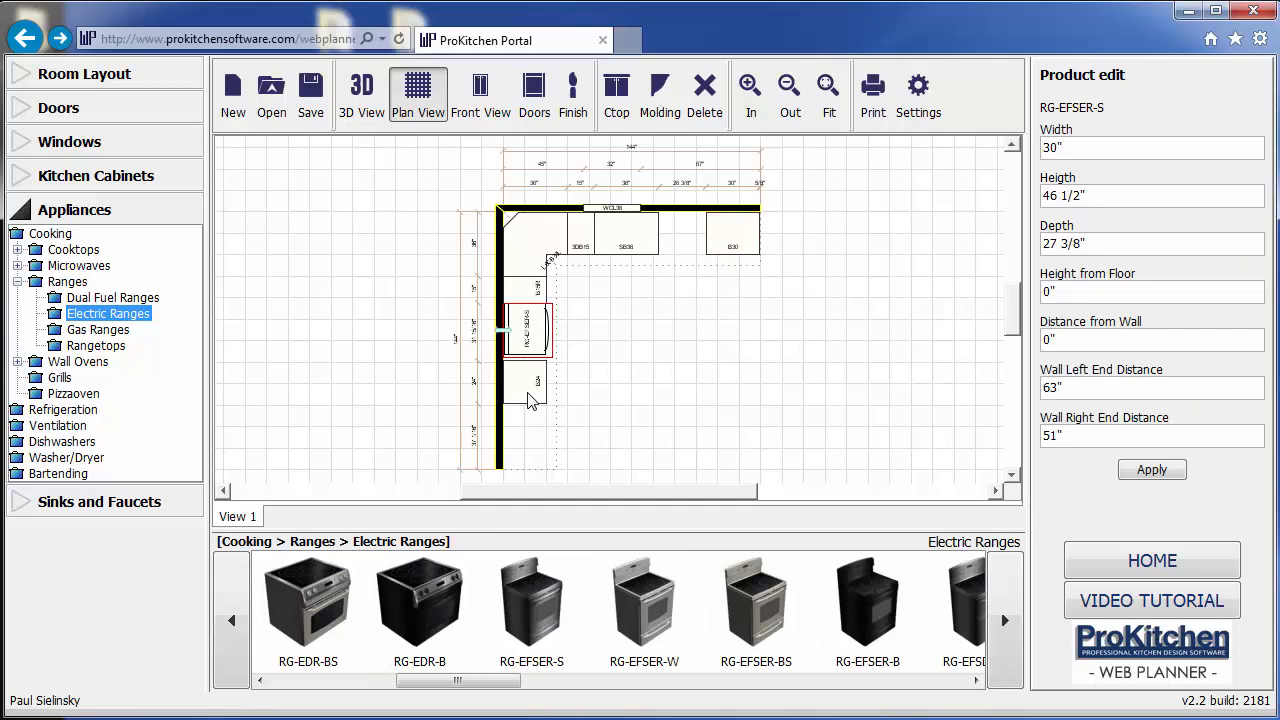
pyautogui.click(533, 378)
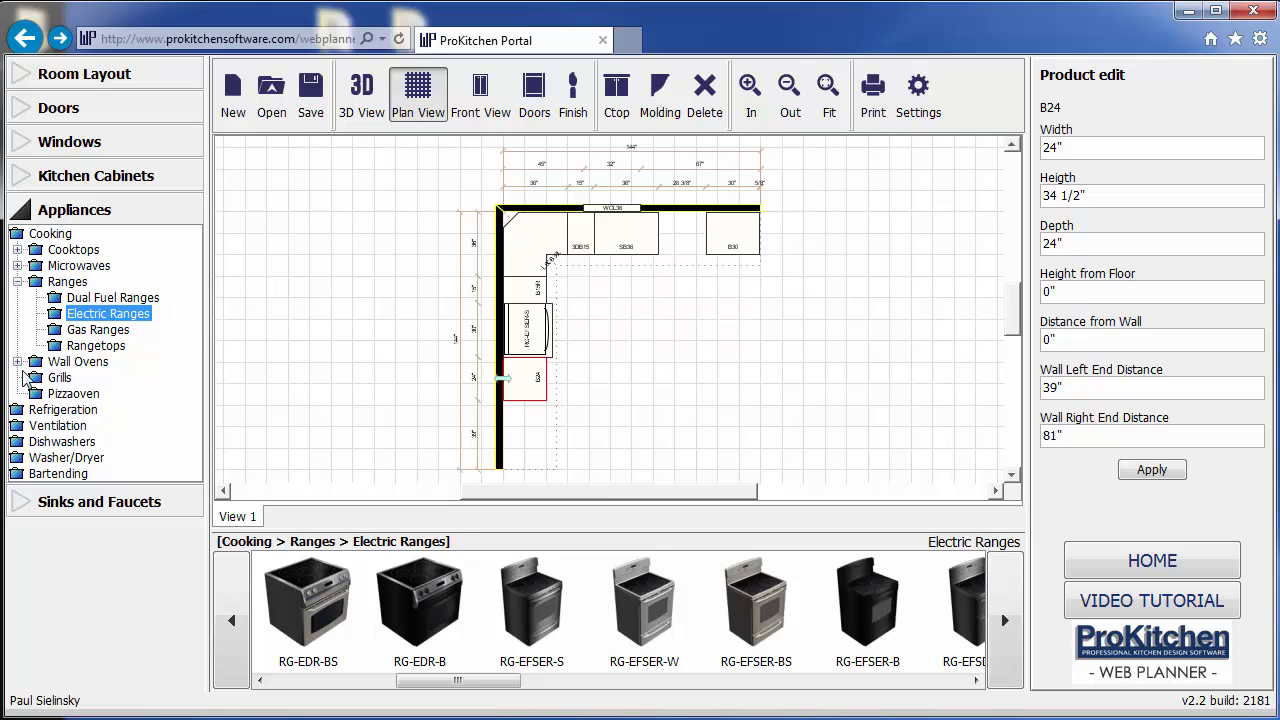
# Place the DHW-3-S dishwasher beside the sink base on the horizontal wall, and move the B30 cabinet against the dishwasher
pyautogui.click(14, 445)
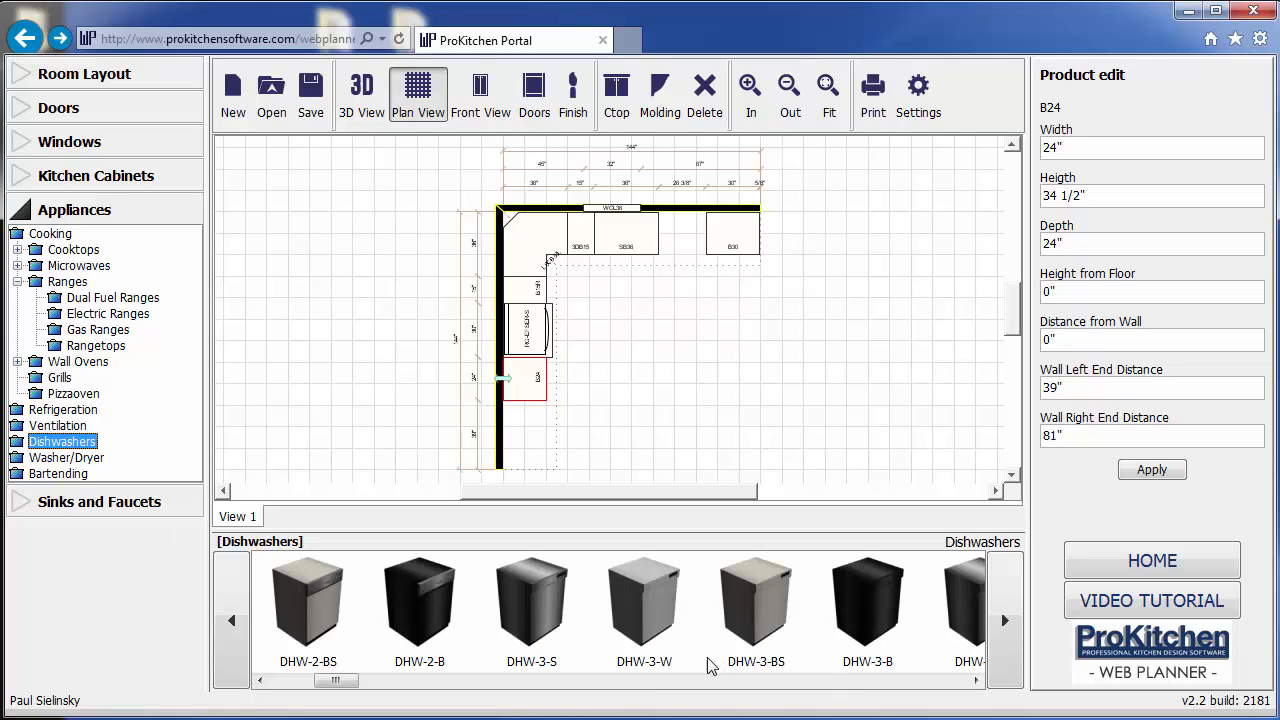
pyautogui.click(528, 609)
pyautogui.moveTo(528, 609); pyautogui.dragTo(636, 246)
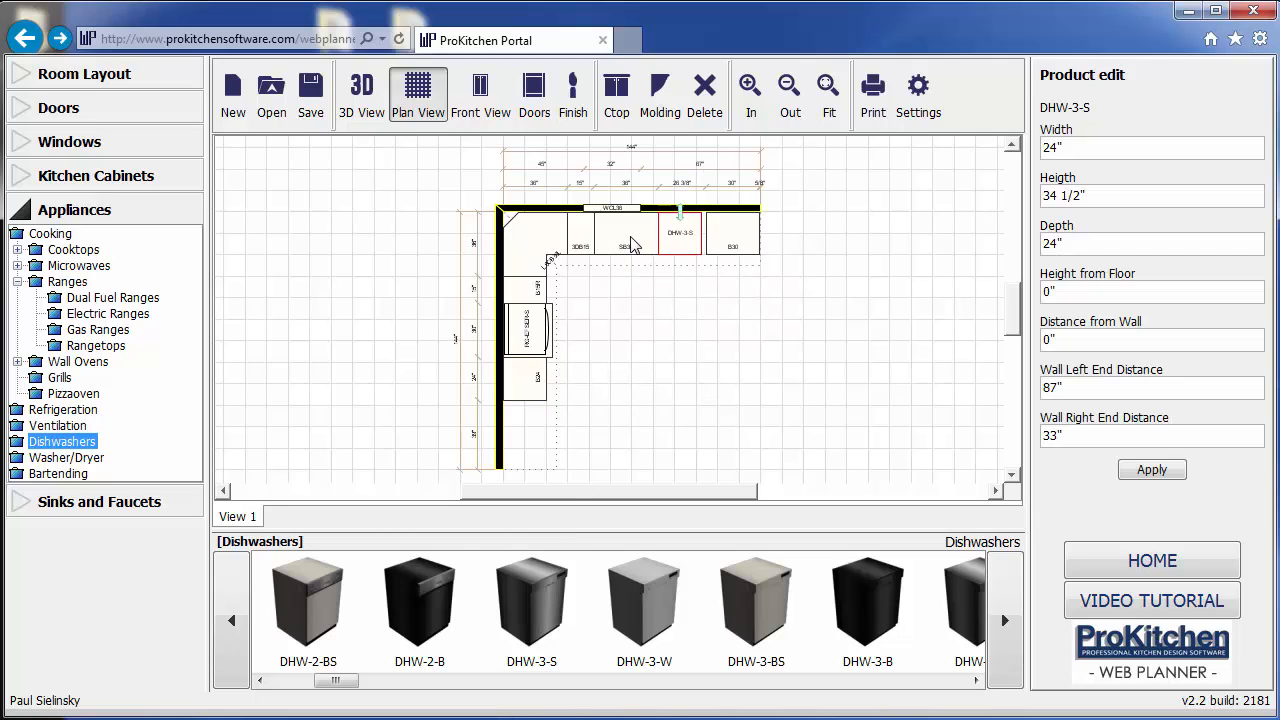
pyautogui.moveTo(726, 244); pyautogui.dragTo(695, 232)
pyautogui.click(675, 340)
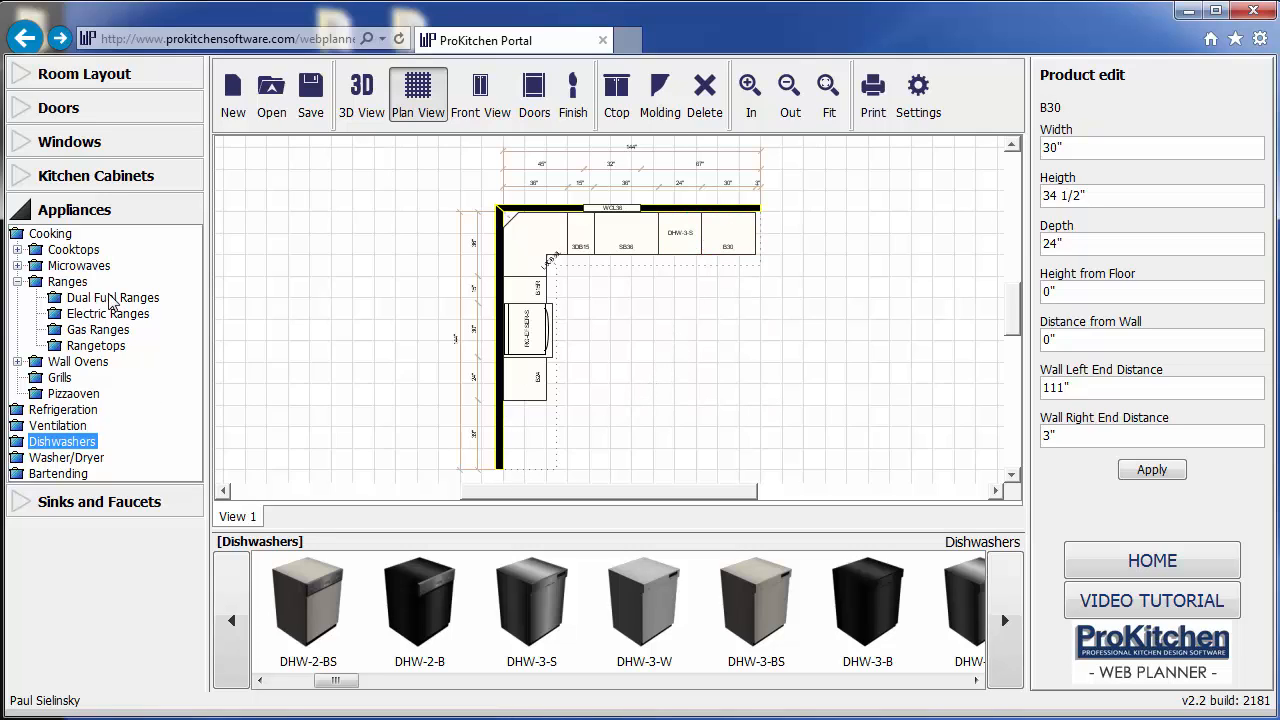
# Place the RFG-BEF-S bottom-freezer refrigerator on the vertical wall, directly against the B24 cabinet
pyautogui.click(16, 410)
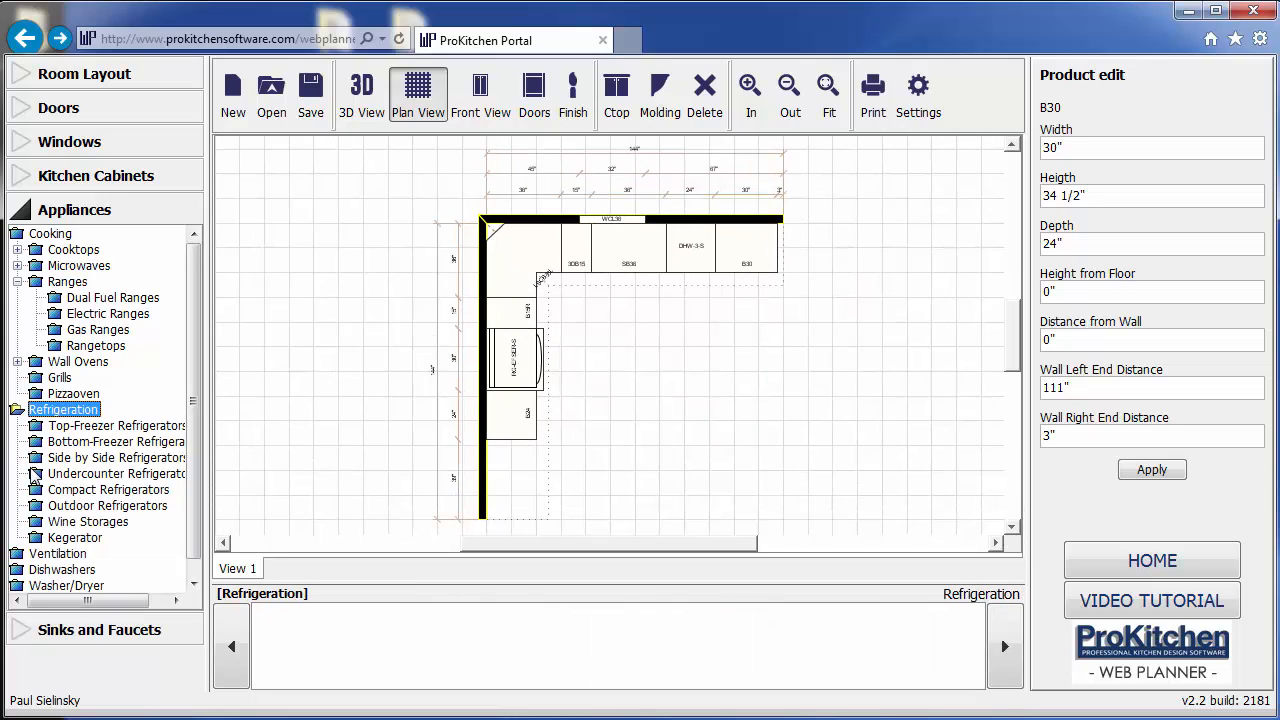
pyautogui.click(37, 444)
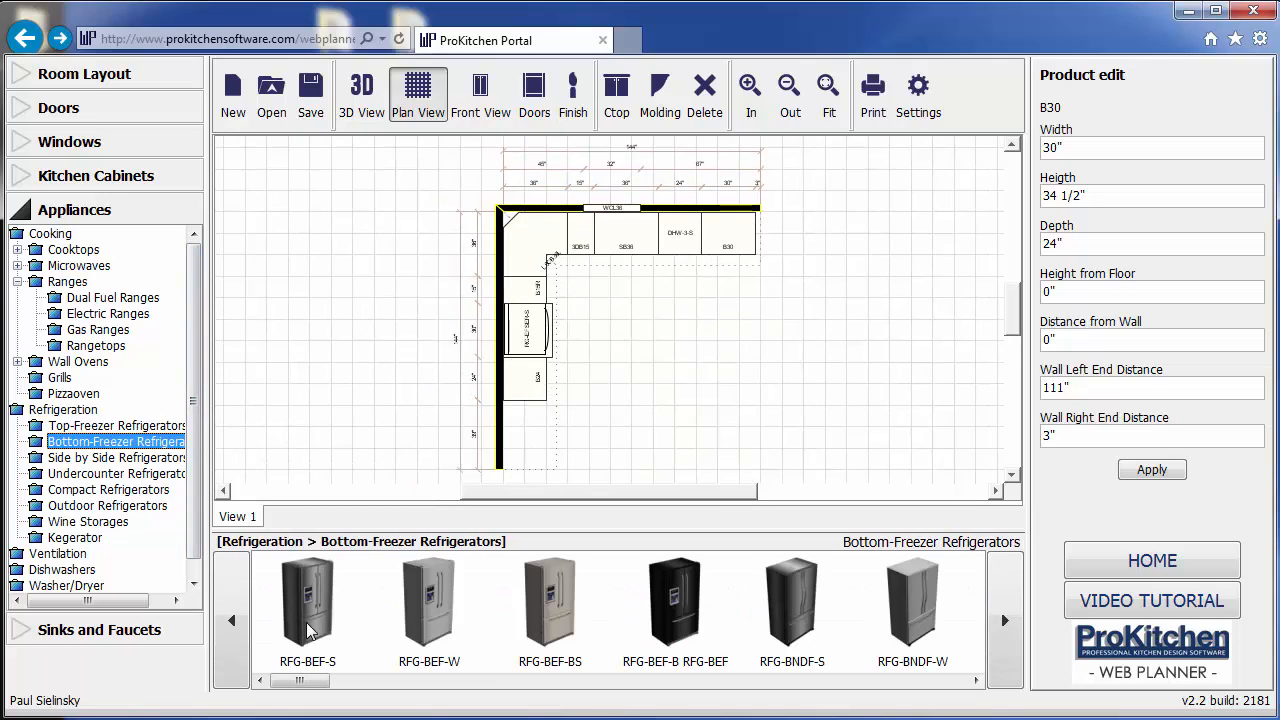
pyautogui.moveTo(310, 628); pyautogui.dragTo(528, 433)
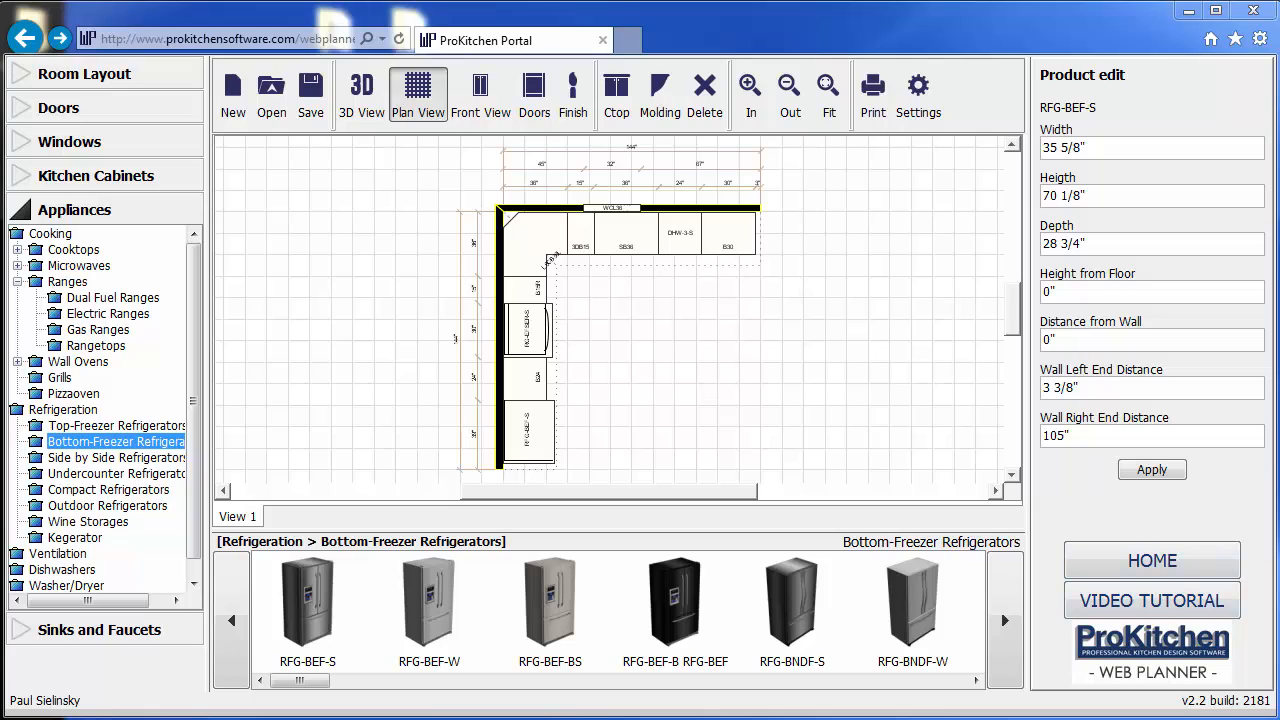
# Place the DW2430L 24" wide, 30" high diagonal wall corner cabinet in the corner where the two walls meet
pyautogui.click(80, 176)
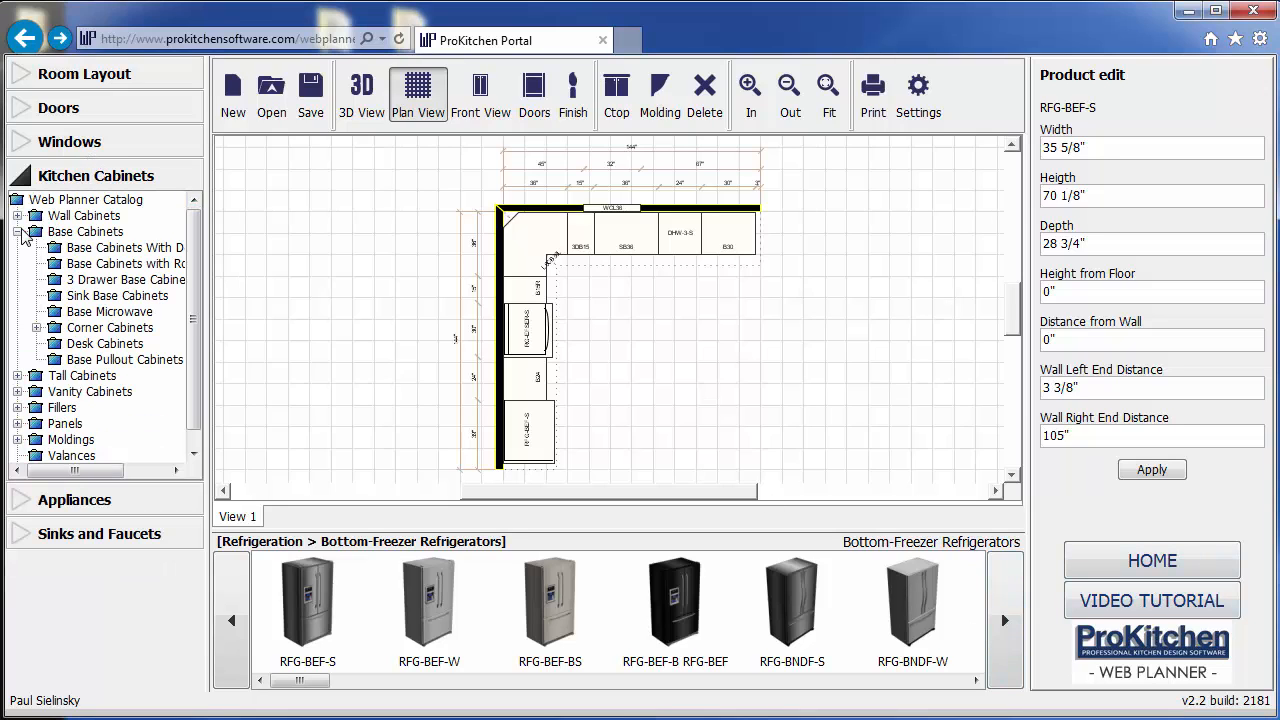
pyautogui.click(18, 231)
pyautogui.click(17, 216)
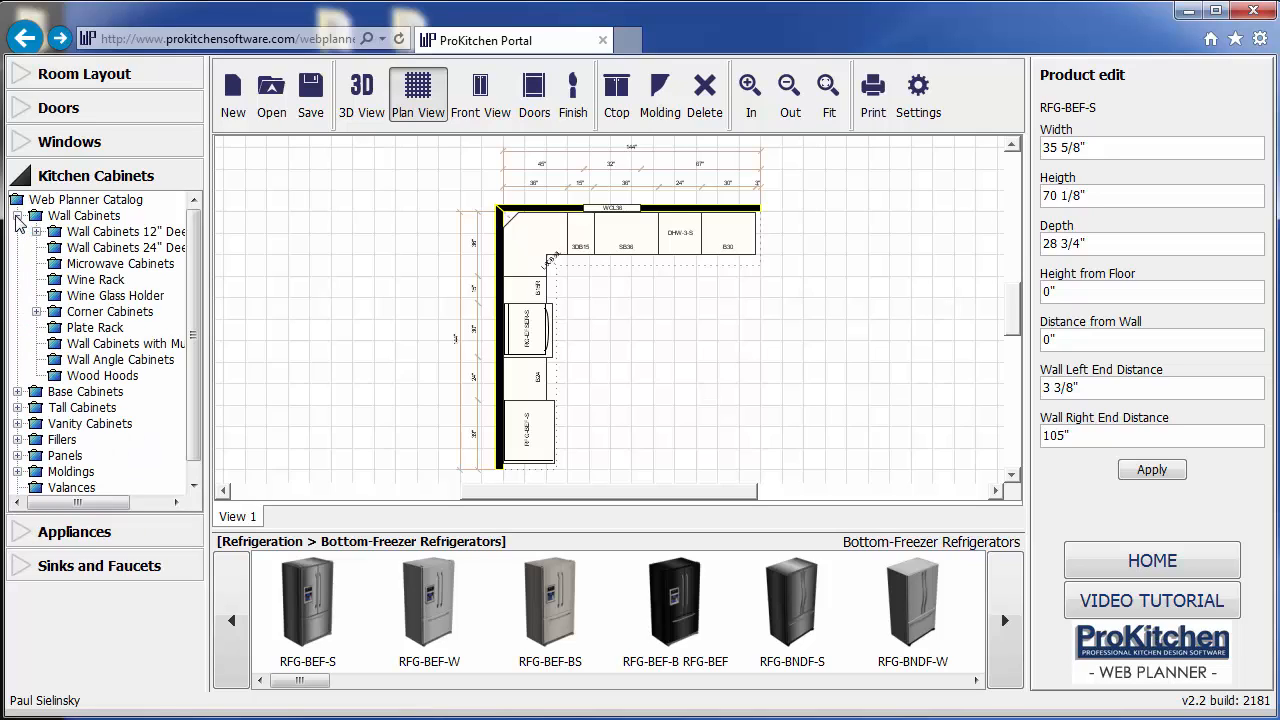
pyautogui.click(36, 312)
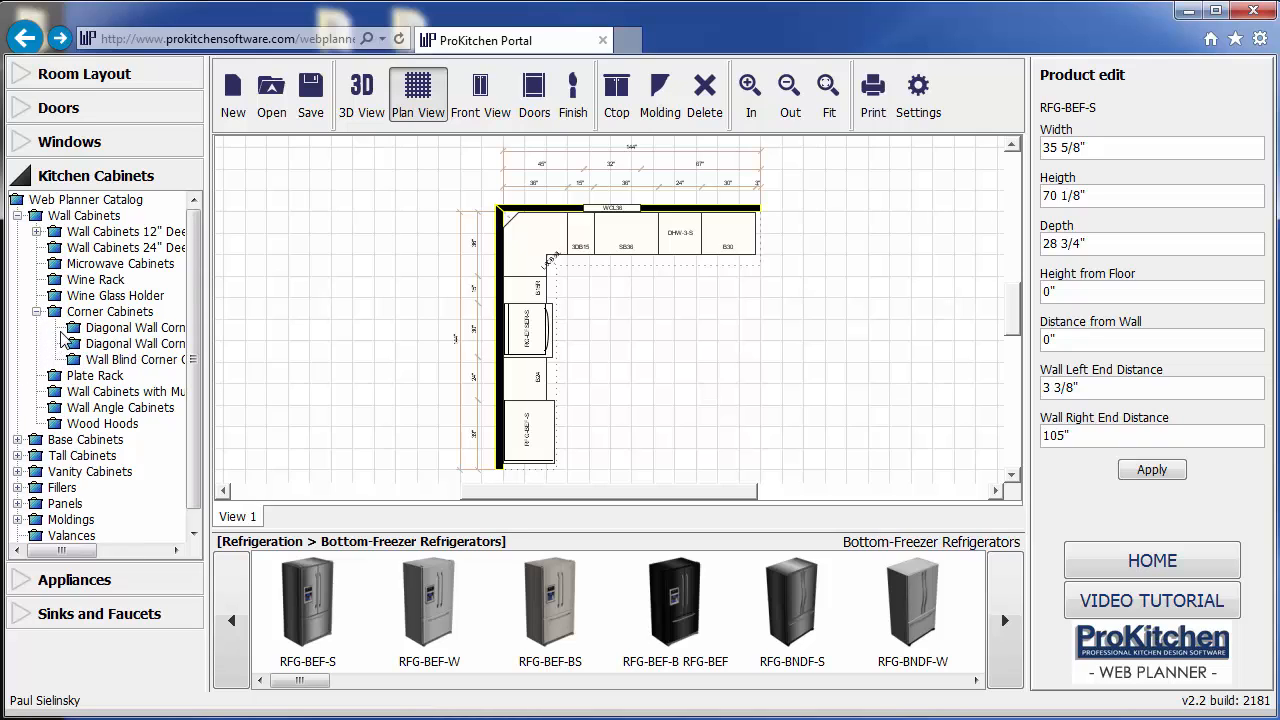
pyautogui.click(76, 329)
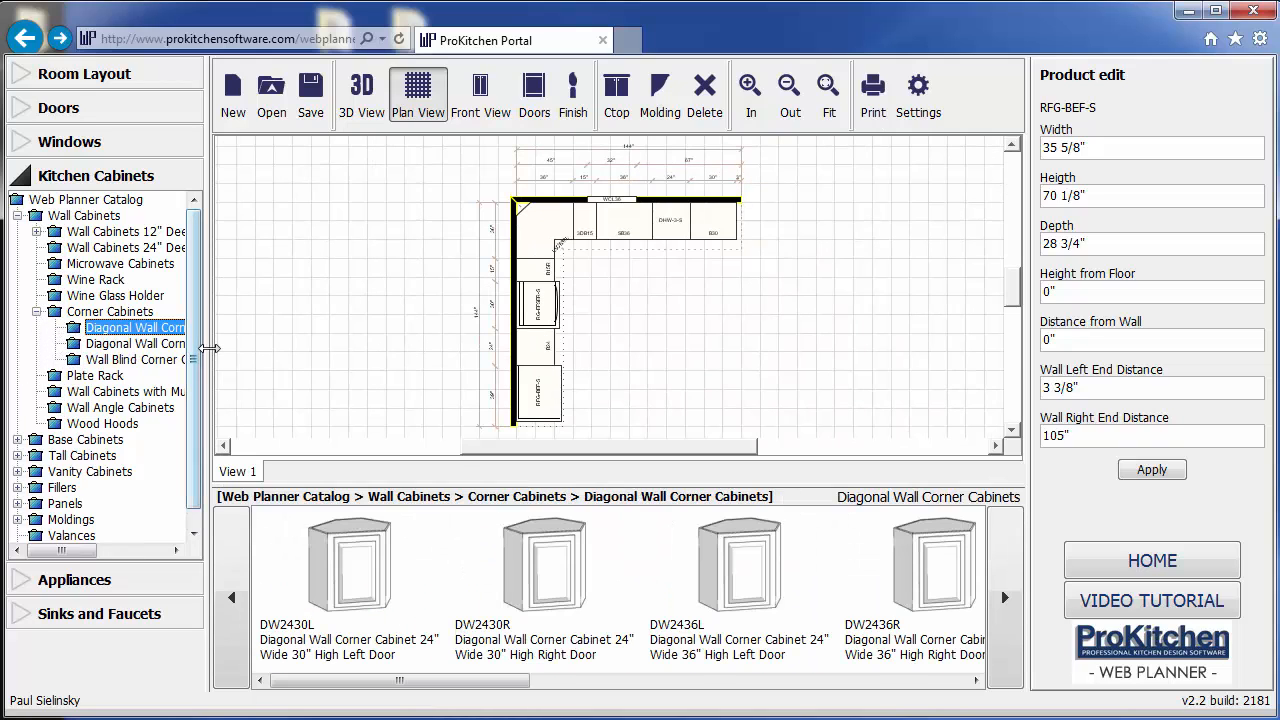
pyautogui.moveTo(258, 359); pyautogui.dragTo(306, 360)
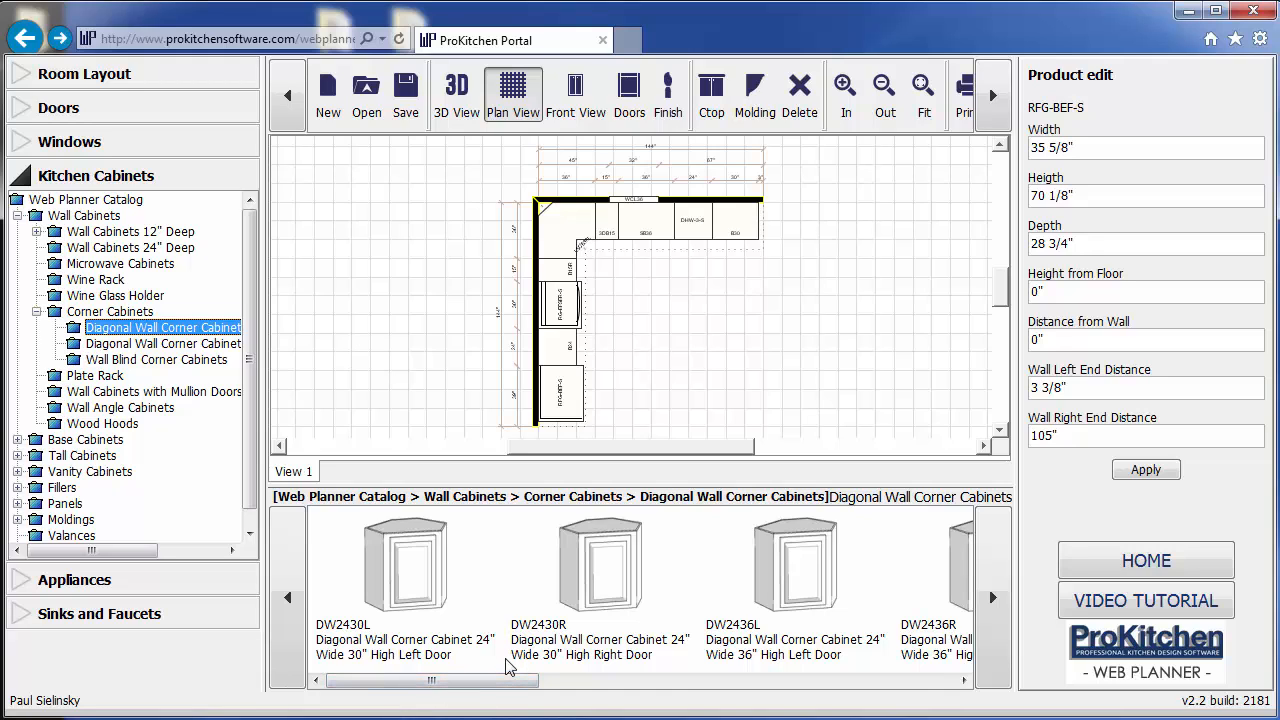
pyautogui.scroll(5, 466, 286)
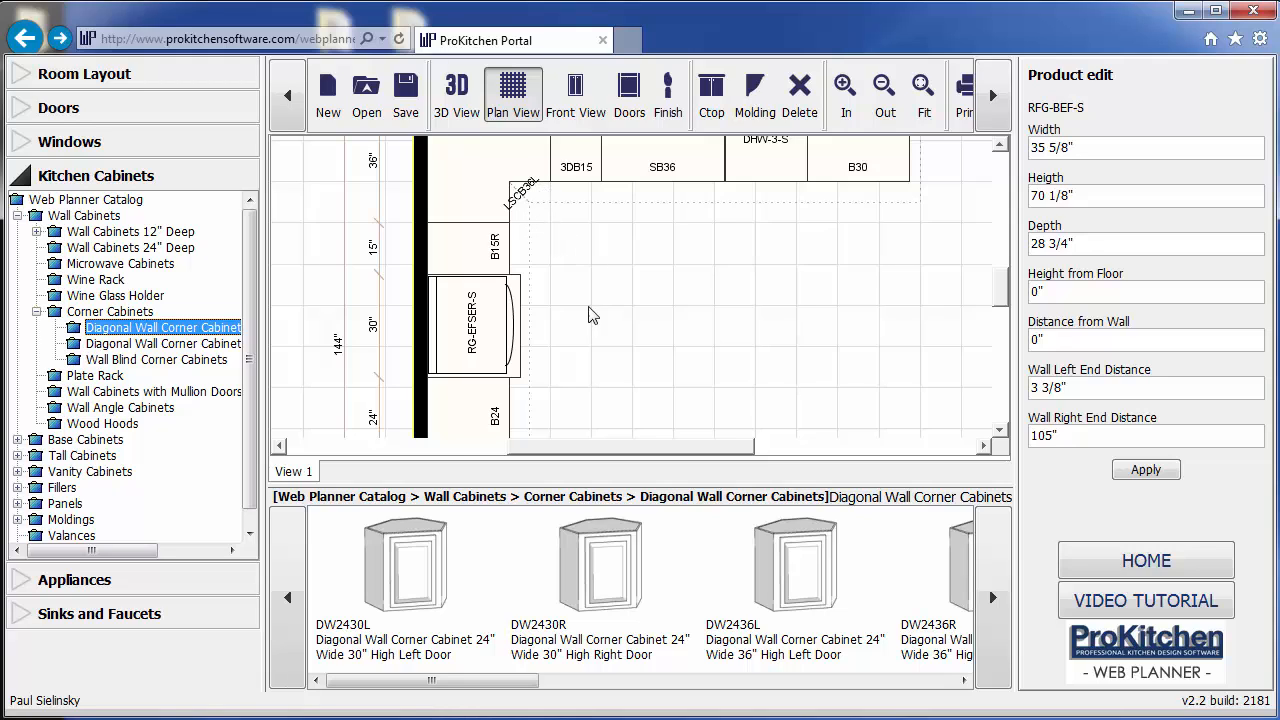
pyautogui.scroll(-3, 601, 348)
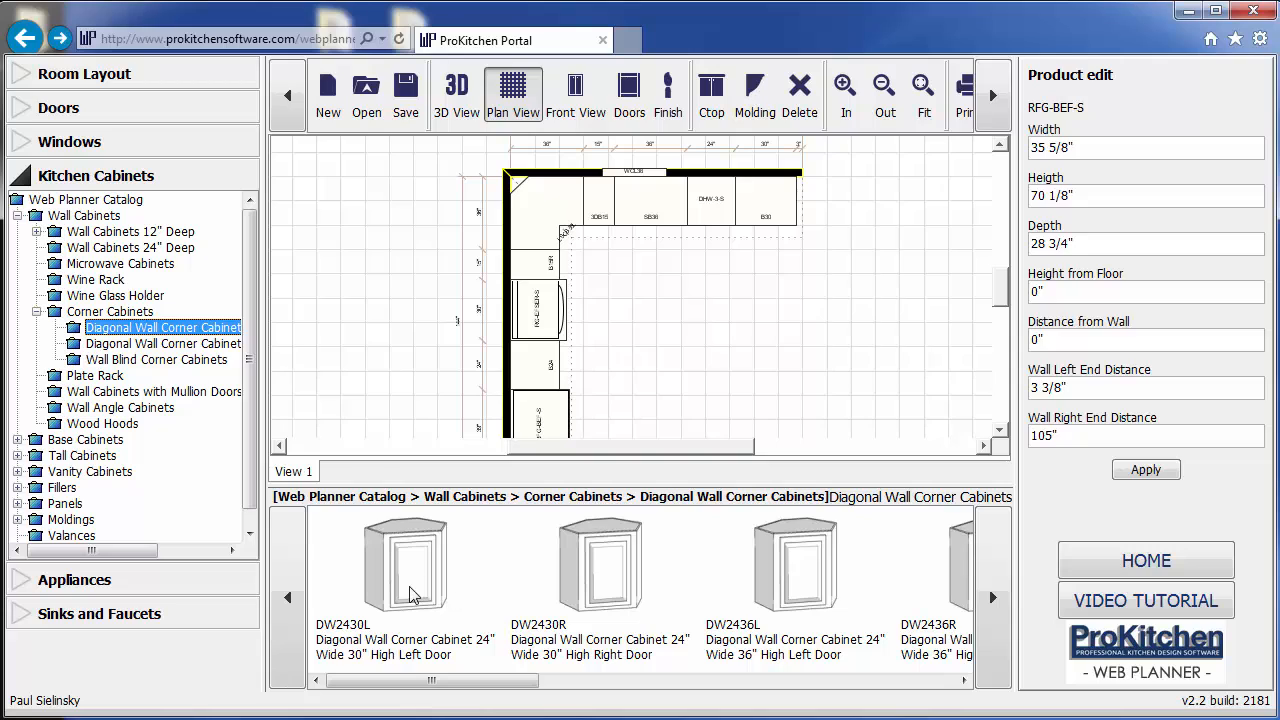
pyautogui.moveTo(410, 590); pyautogui.dragTo(525, 191)
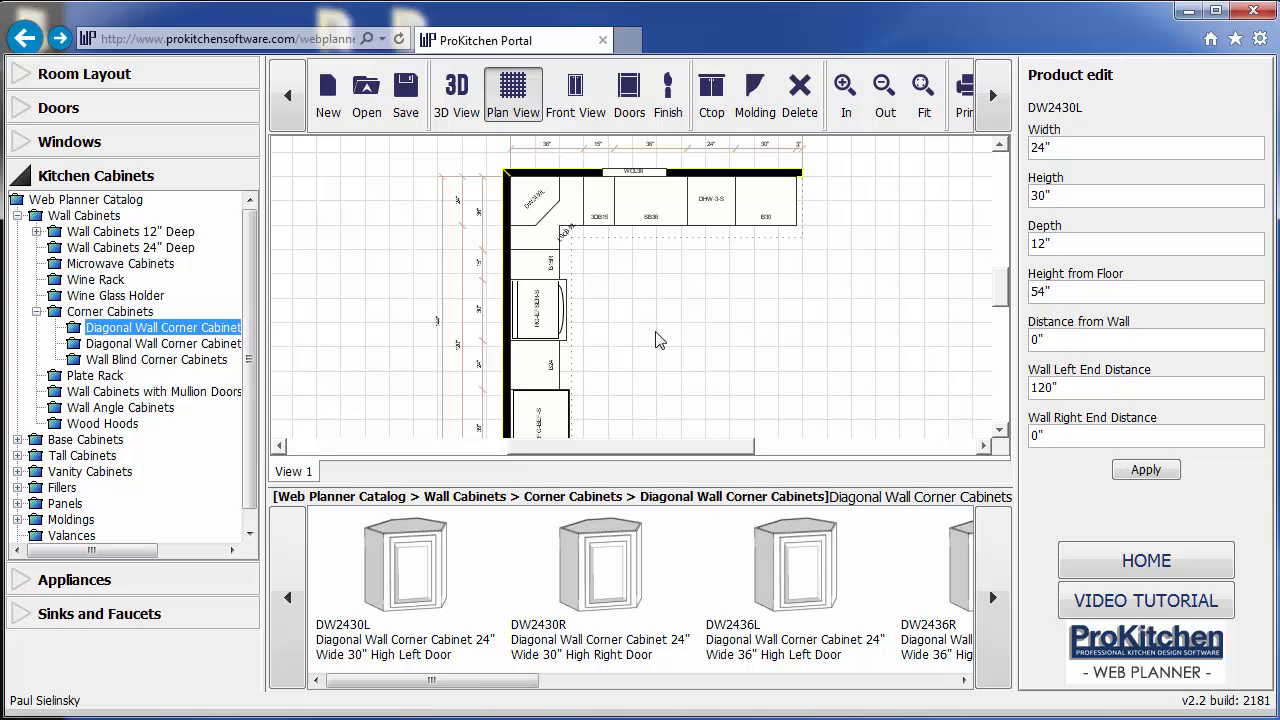
# Place 30" high wall cabinets on the vertical wall: W2730 against the corner wall cabinet and W2430 over the B24 base cabinet
pyautogui.click(36, 312)
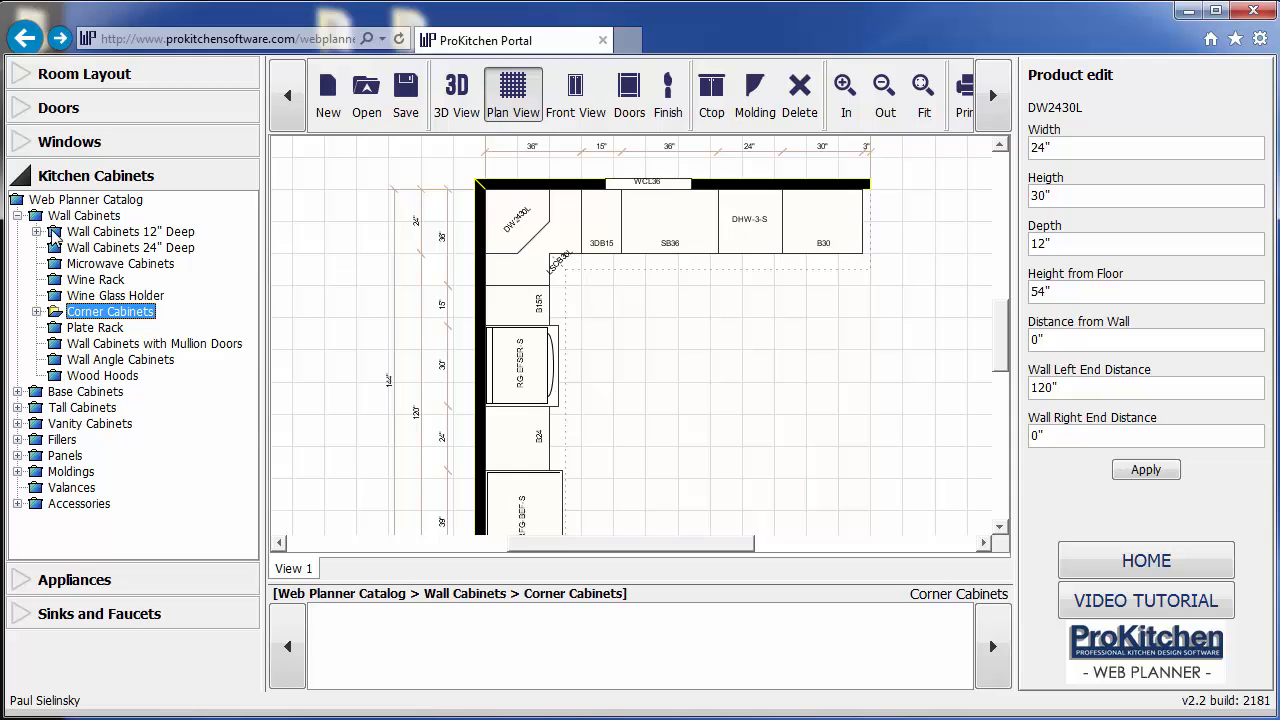
pyautogui.click(37, 231)
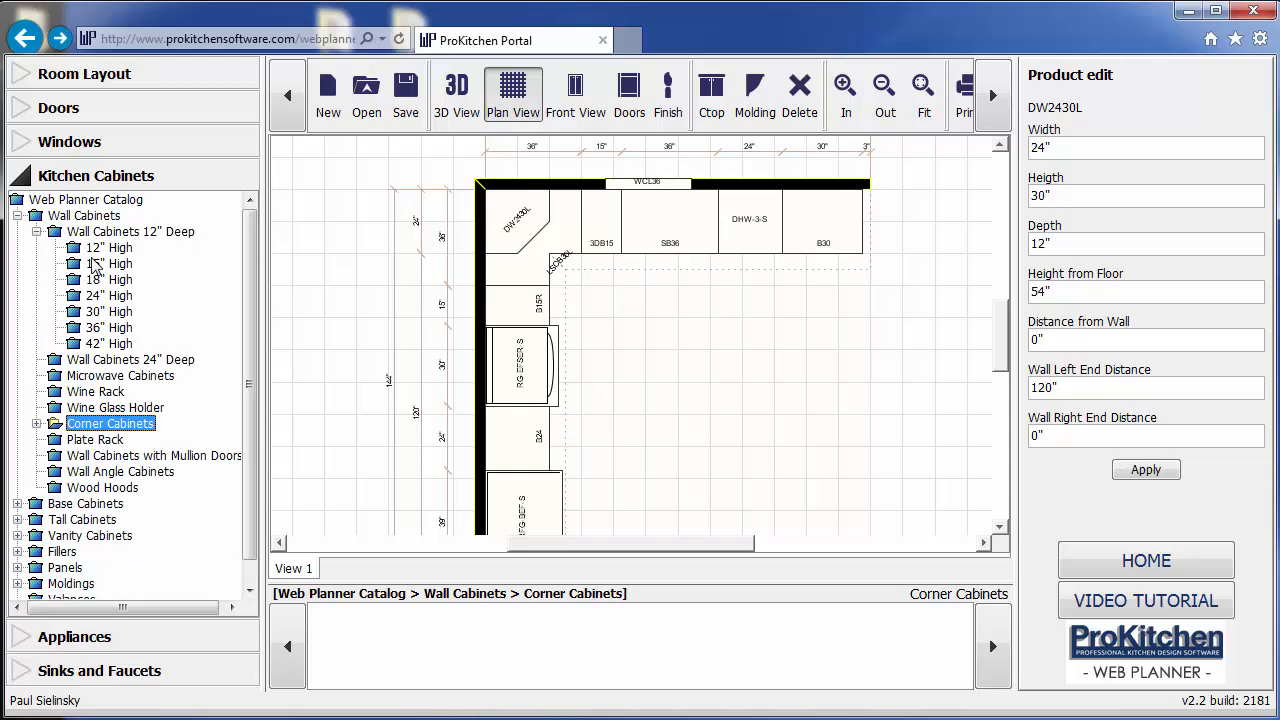
pyautogui.click(70, 313)
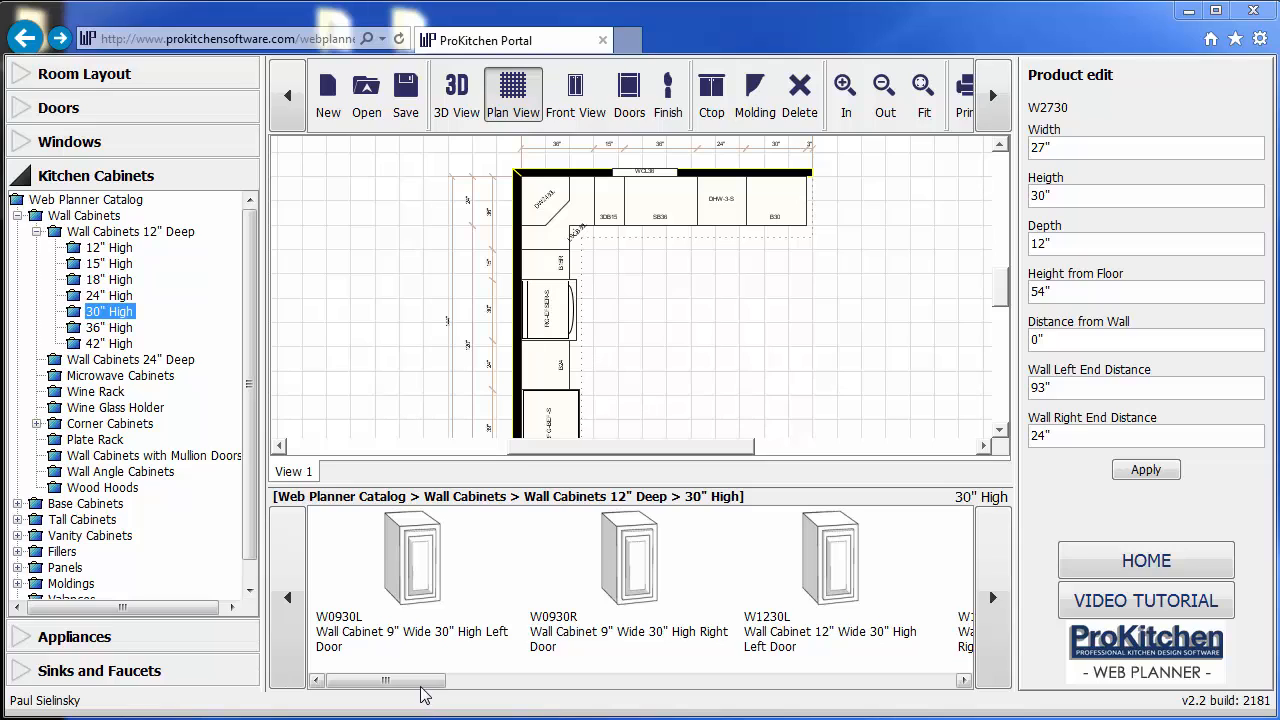
pyautogui.moveTo(421, 686); pyautogui.dragTo(811, 713)
pyautogui.moveTo(826, 636); pyautogui.dragTo(542, 264)
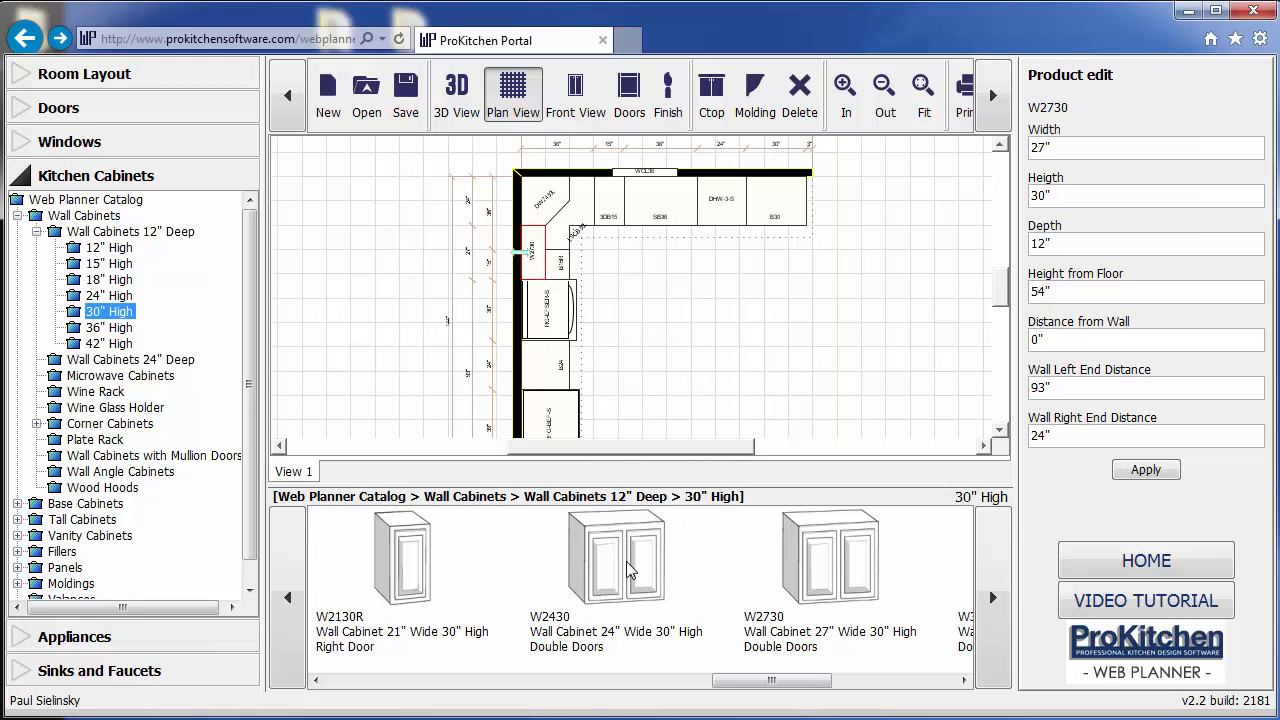
pyautogui.click(627, 596)
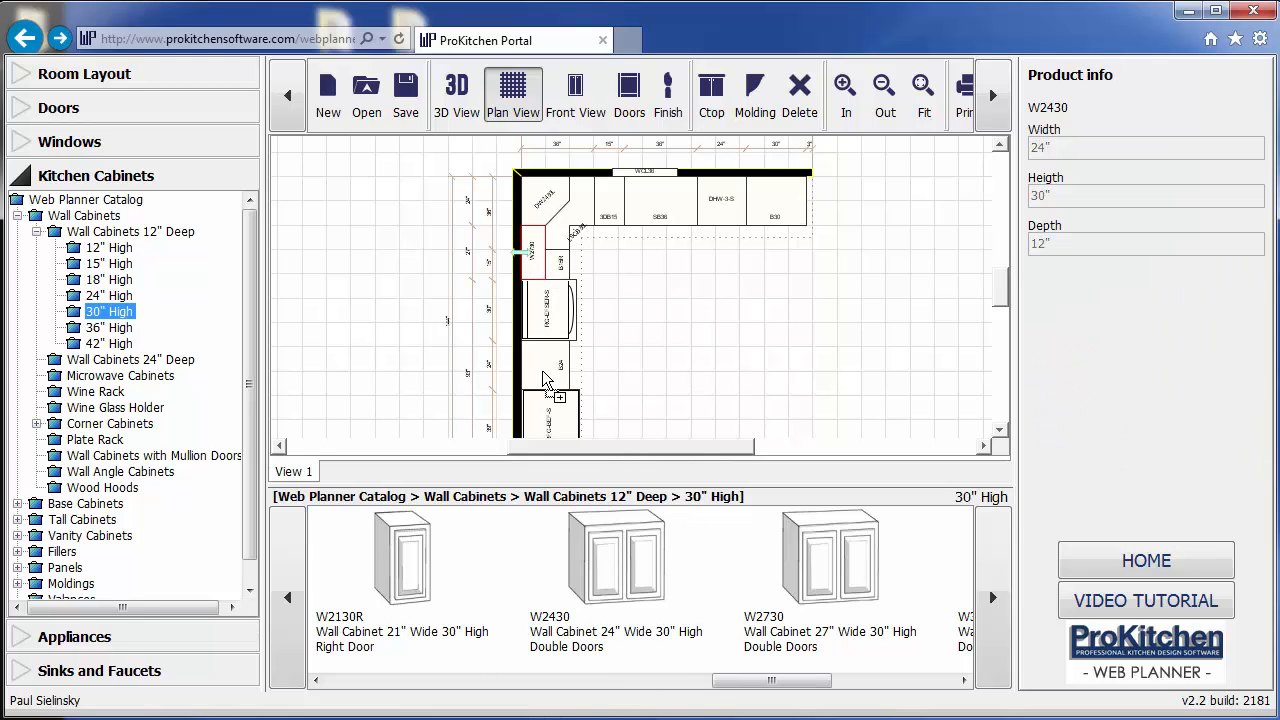
pyautogui.moveTo(540, 402); pyautogui.dragTo(540, 398)
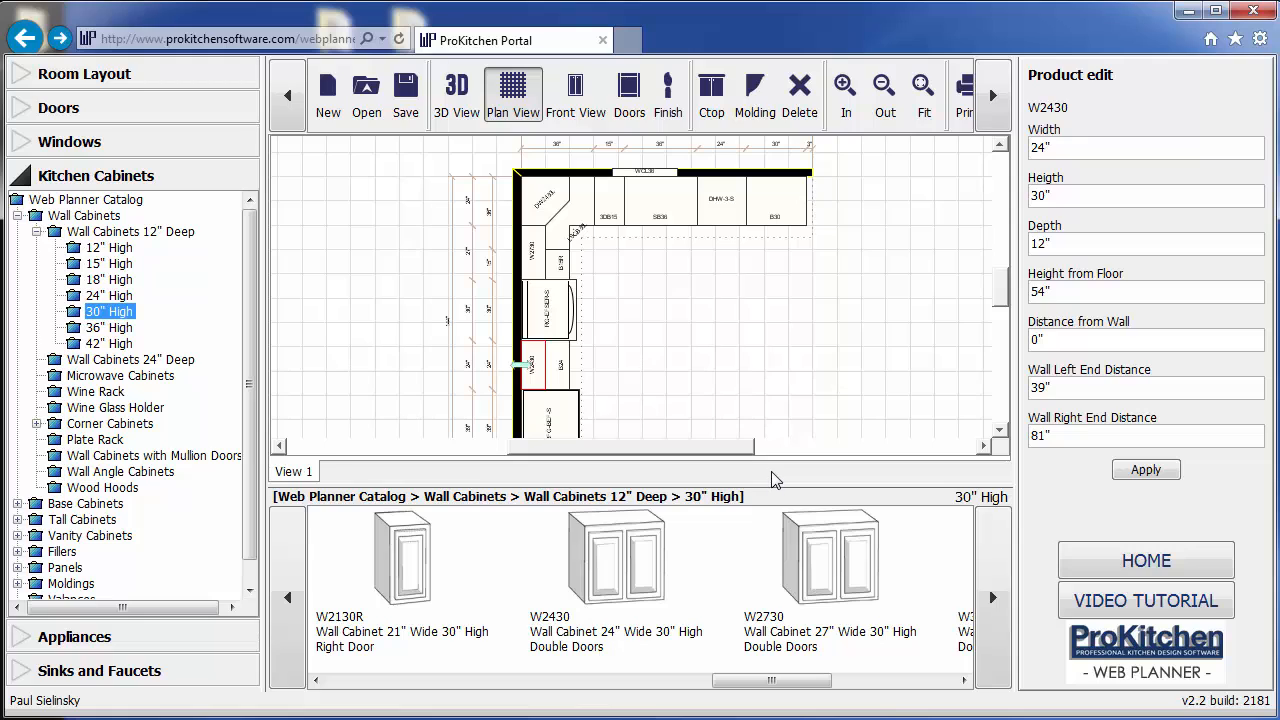
# Place the W2130L 21" wide, 30" high left-door wall cabinet on the horizontal wall, against the diagonal corner wall cabinet
pyautogui.click(443, 682)
pyautogui.click(431, 681)
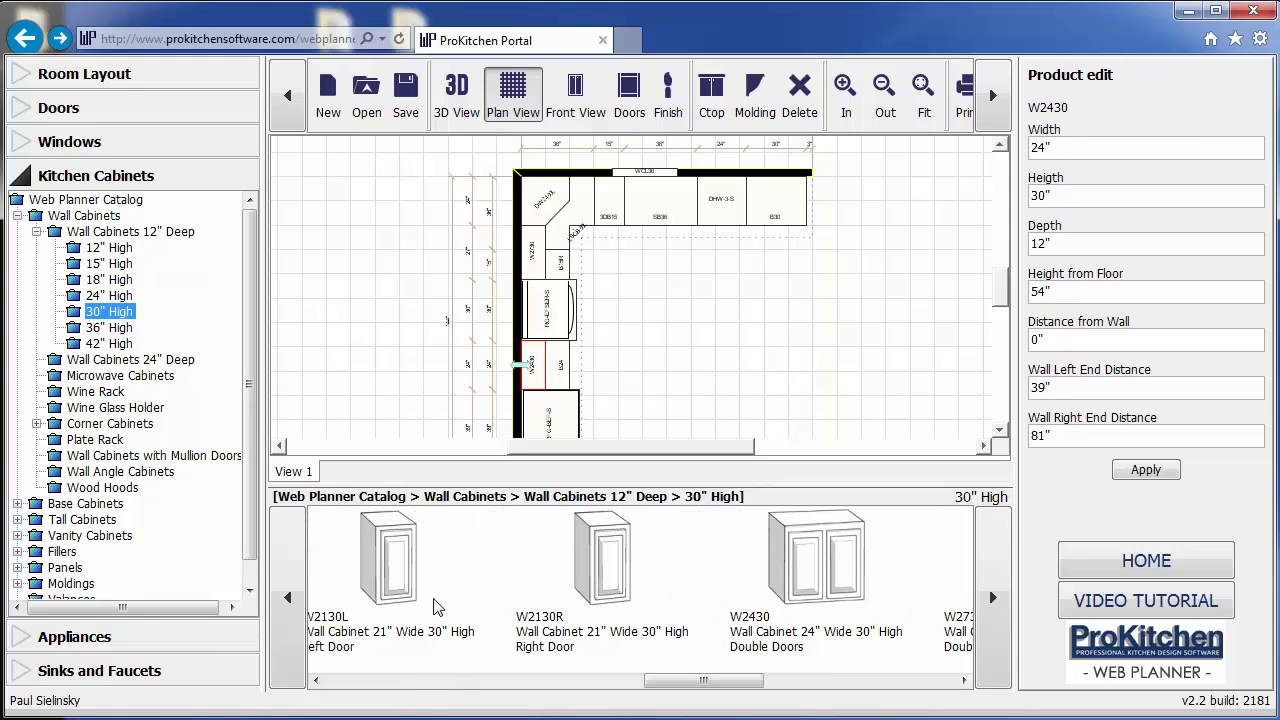
pyautogui.moveTo(406, 584); pyautogui.dragTo(554, 205)
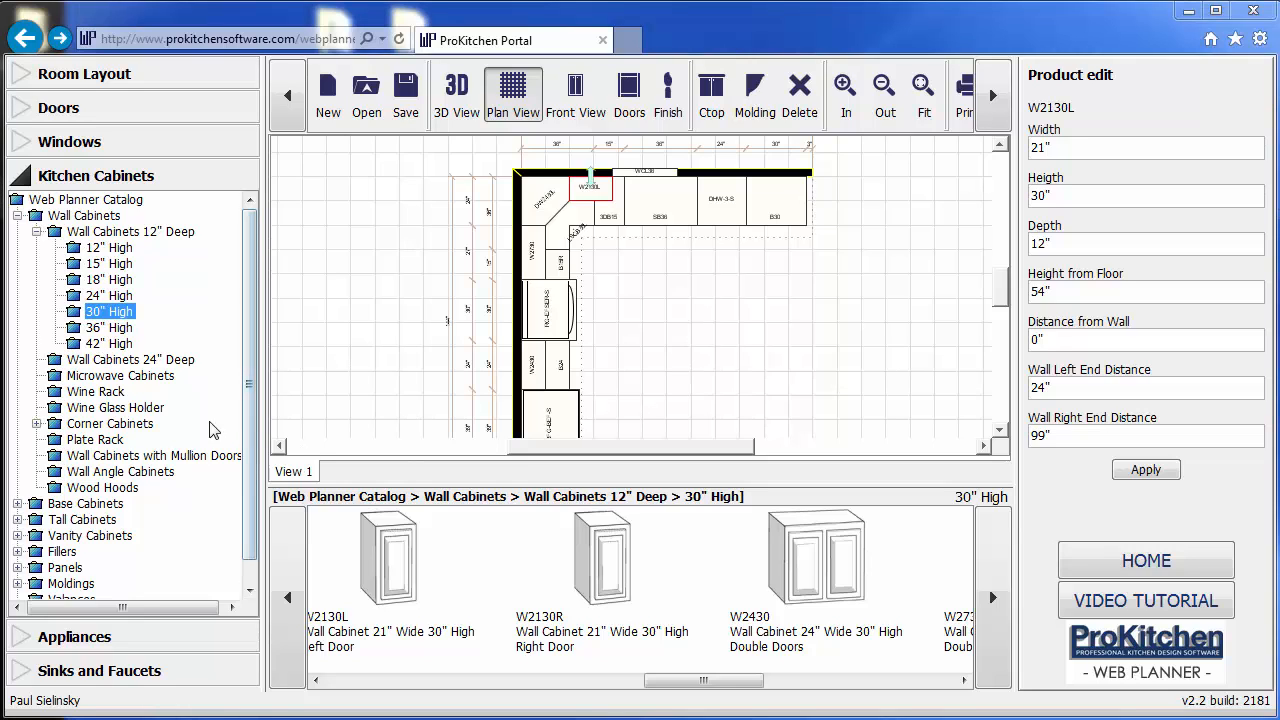
# Place the W3030 30" wide wall cabinet on the horizontal wall and center it on the B30 base cabinet
pyautogui.moveTo(710, 680); pyautogui.dragTo(818, 700)
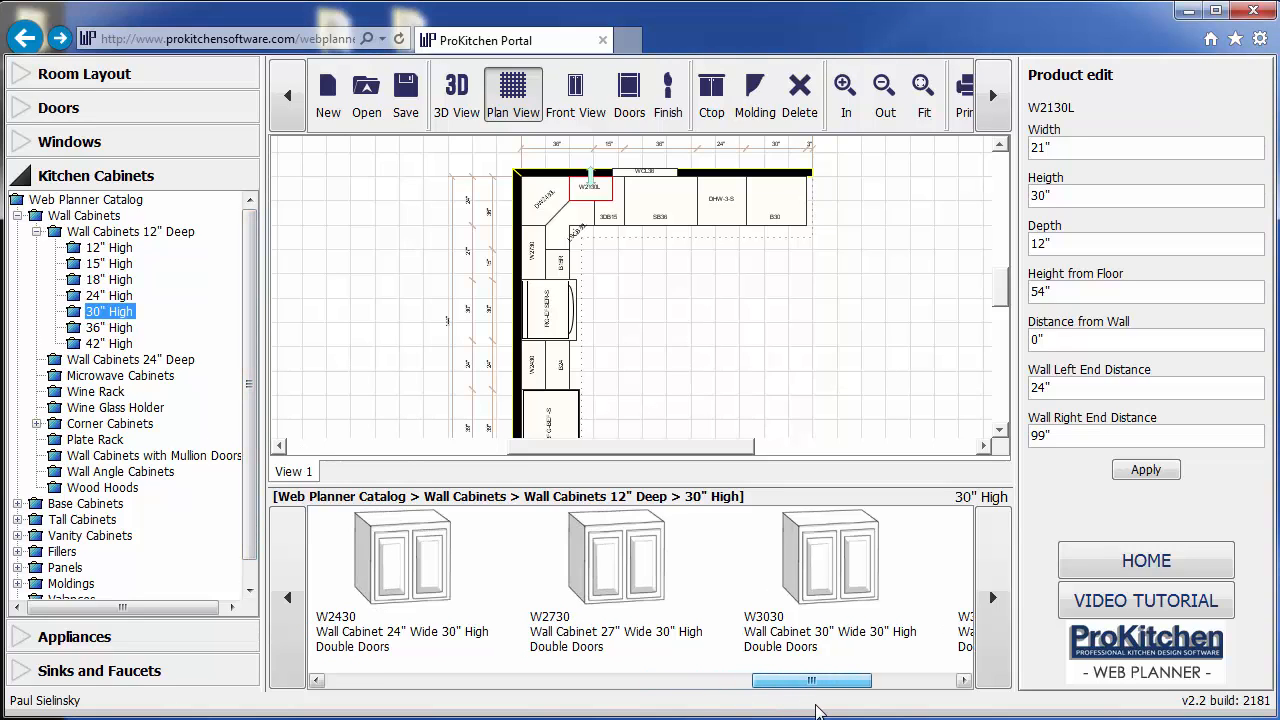
pyautogui.moveTo(832, 600); pyautogui.dragTo(743, 212)
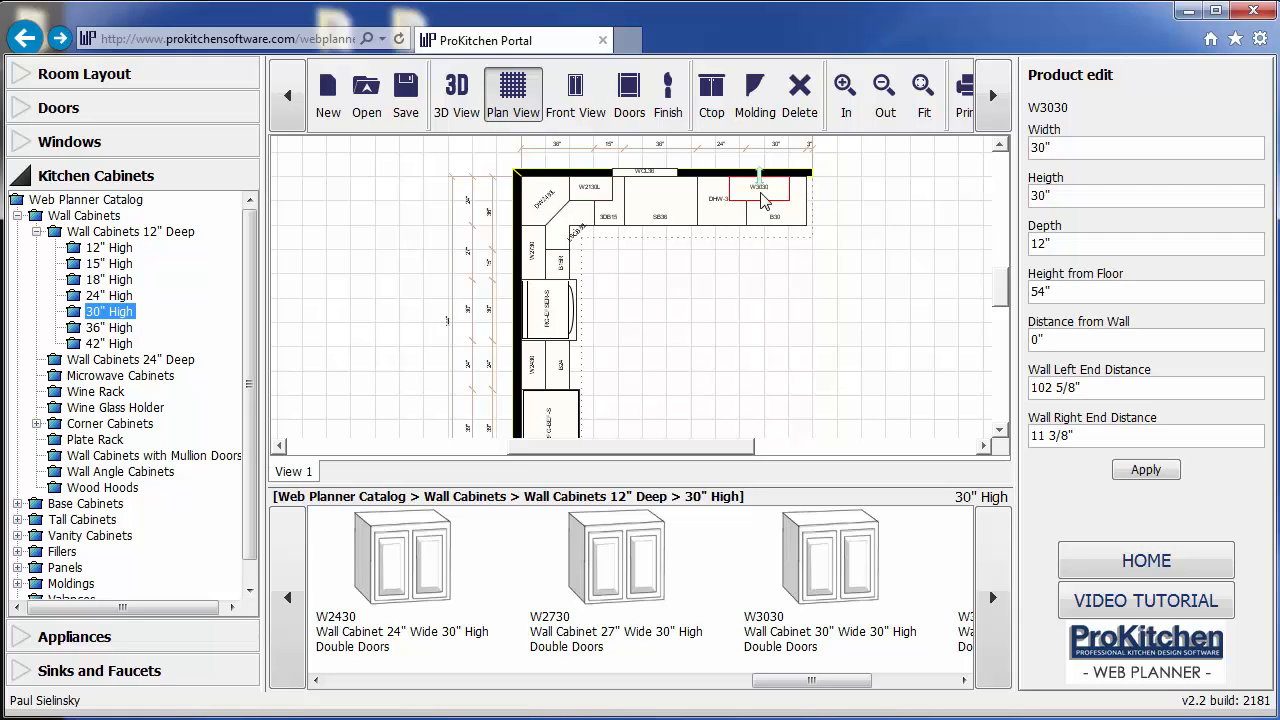
pyautogui.rightClick(757, 193)
pyautogui.moveTo(808, 244)
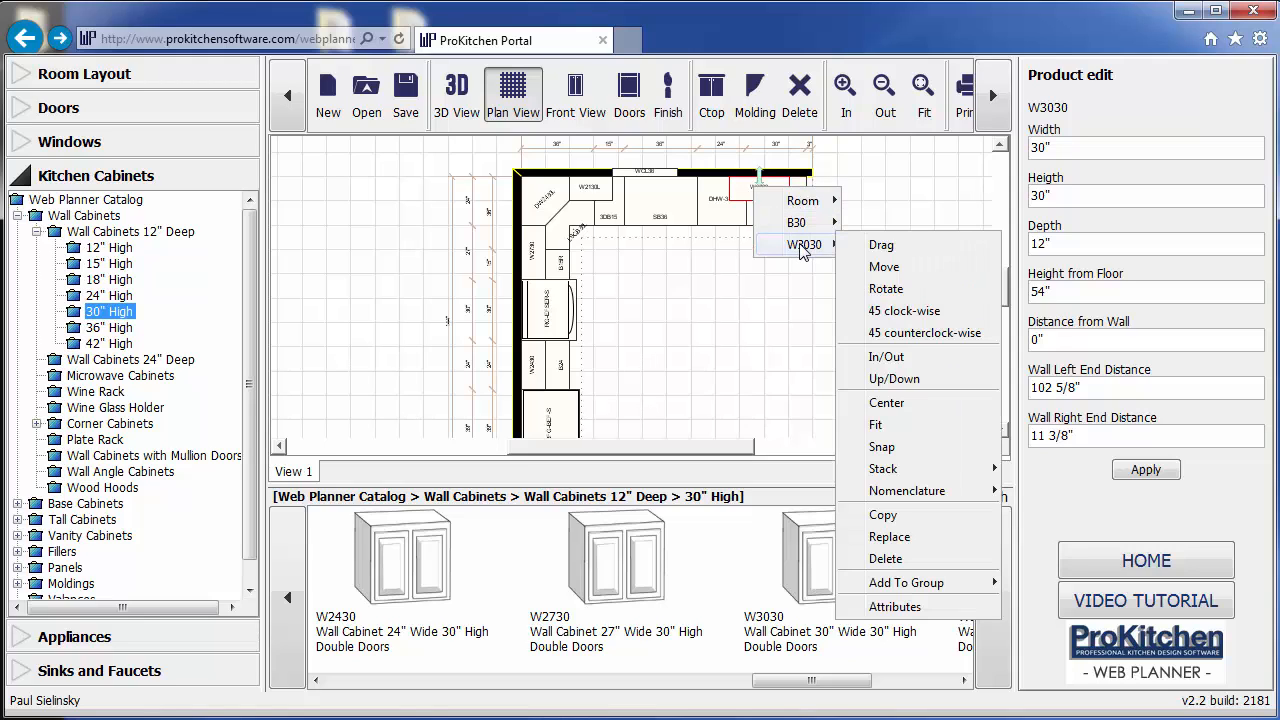
pyautogui.click(888, 405)
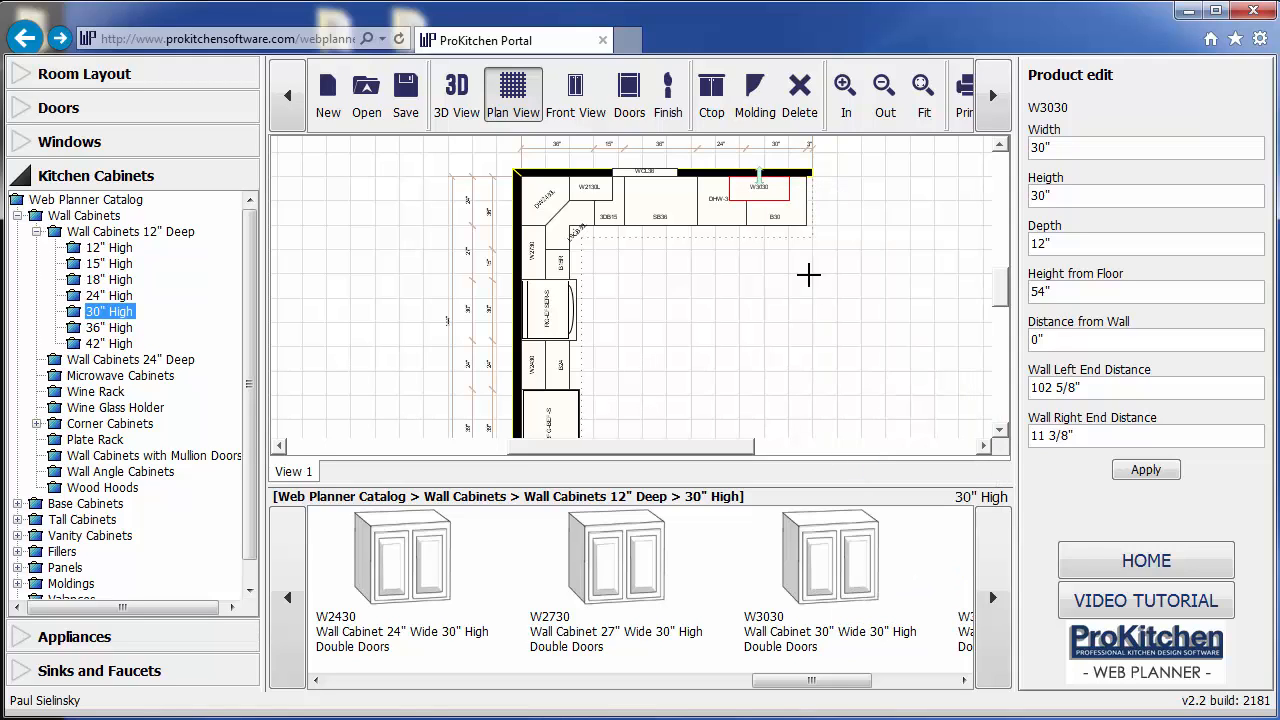
pyautogui.click(790, 216)
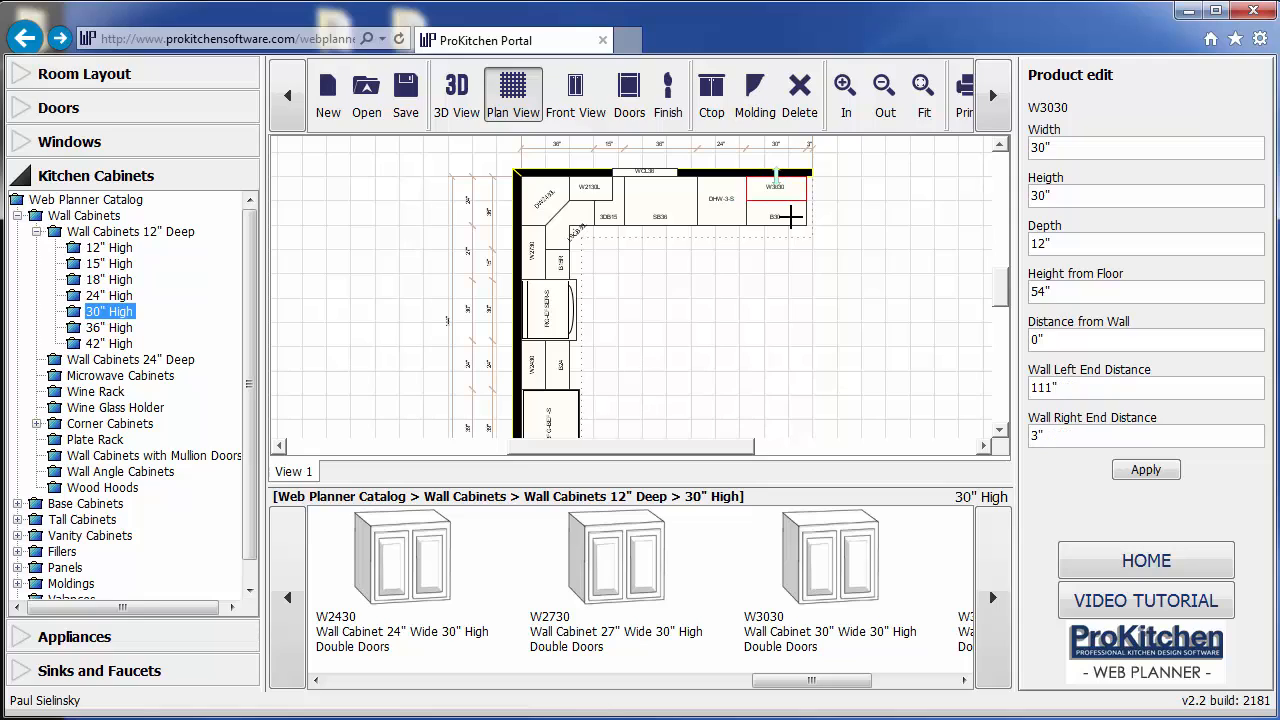
pyautogui.click(874, 337)
# Place the W1830R 18" wide, 30" high right-door wall cabinet above the dishwasher, against the W3030 cabinet
pyautogui.click(447, 682)
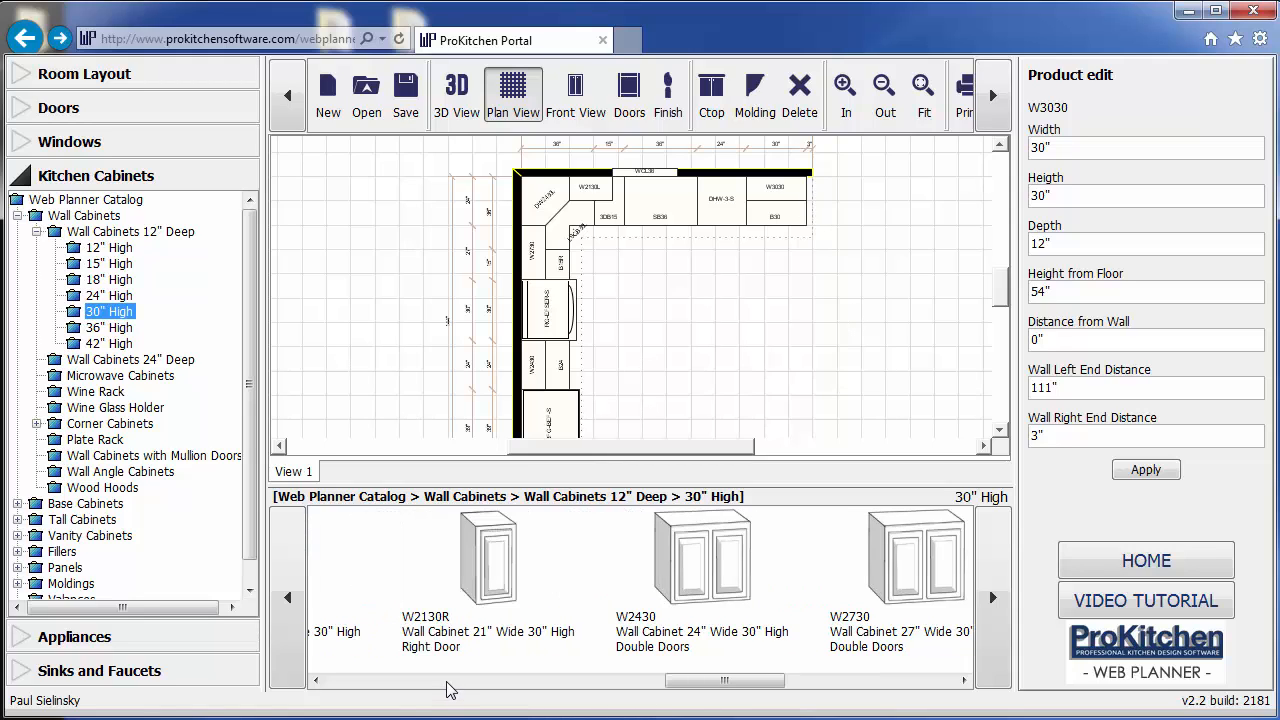
pyautogui.click(447, 690)
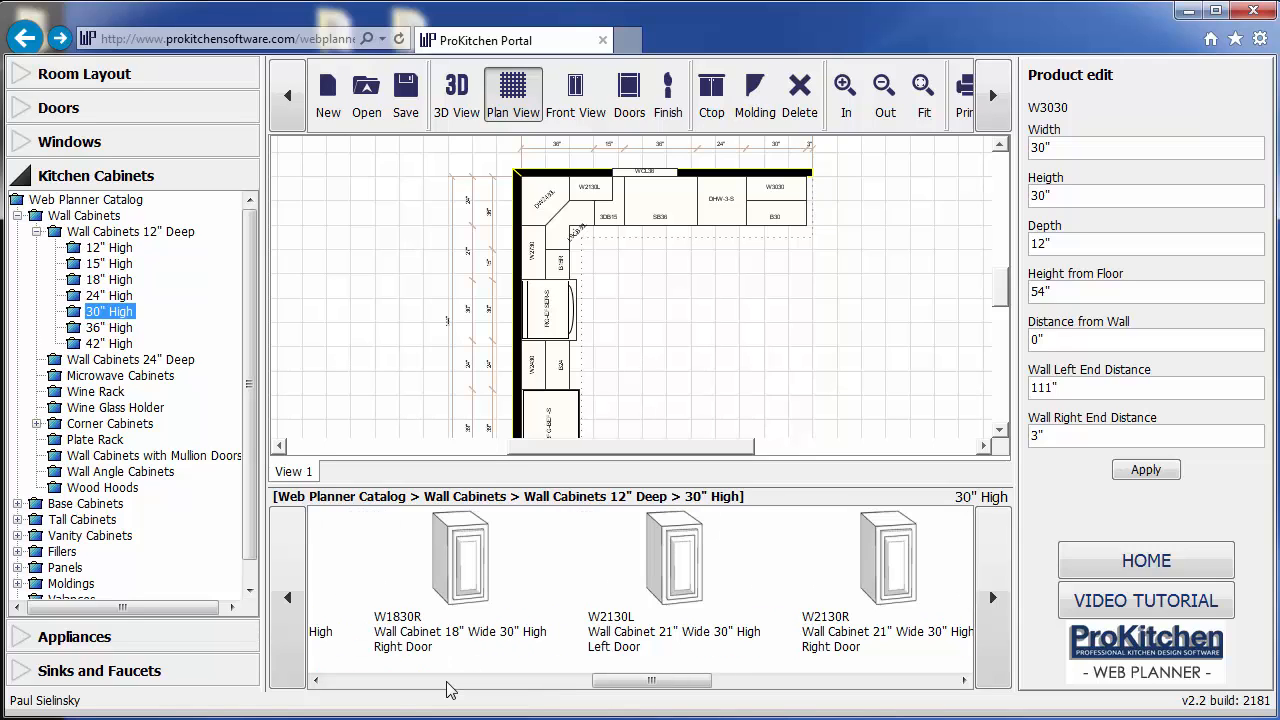
pyautogui.moveTo(478, 578); pyautogui.dragTo(722, 200)
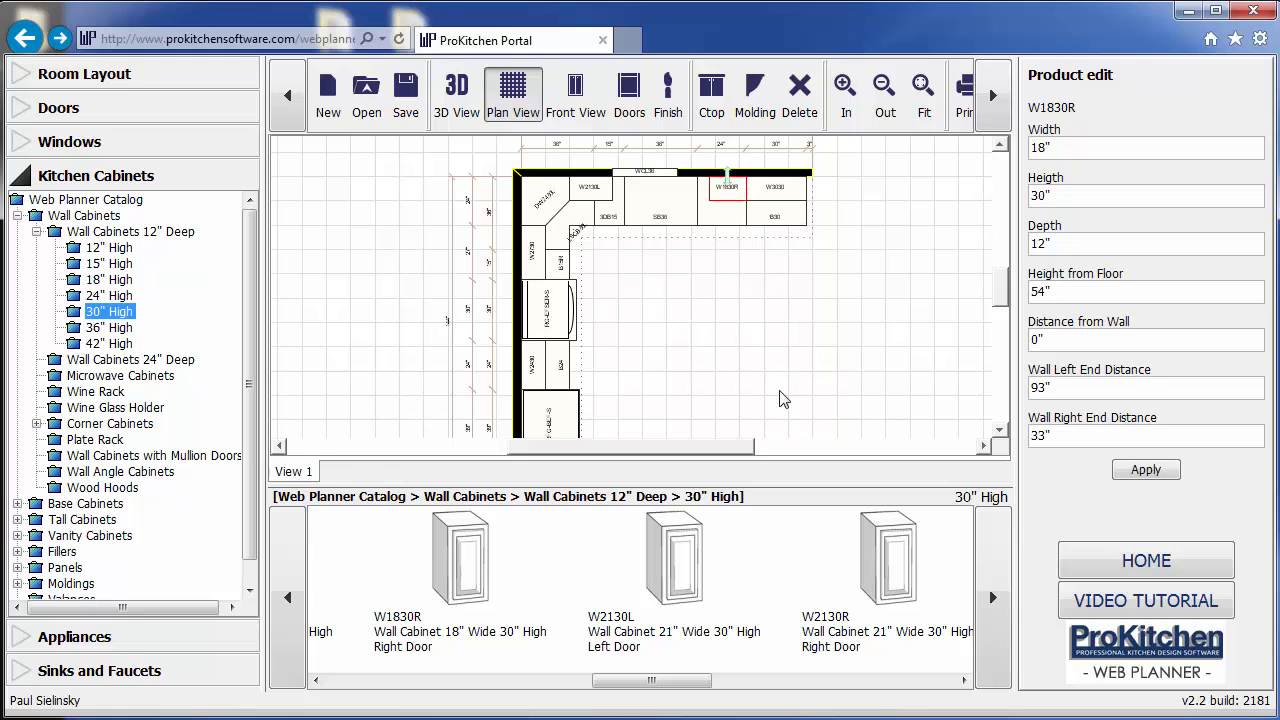
# Center the WCL36 window on the SB36 sink base cabinet
pyautogui.rightClick(645, 178)
pyautogui.moveTo(694, 229)
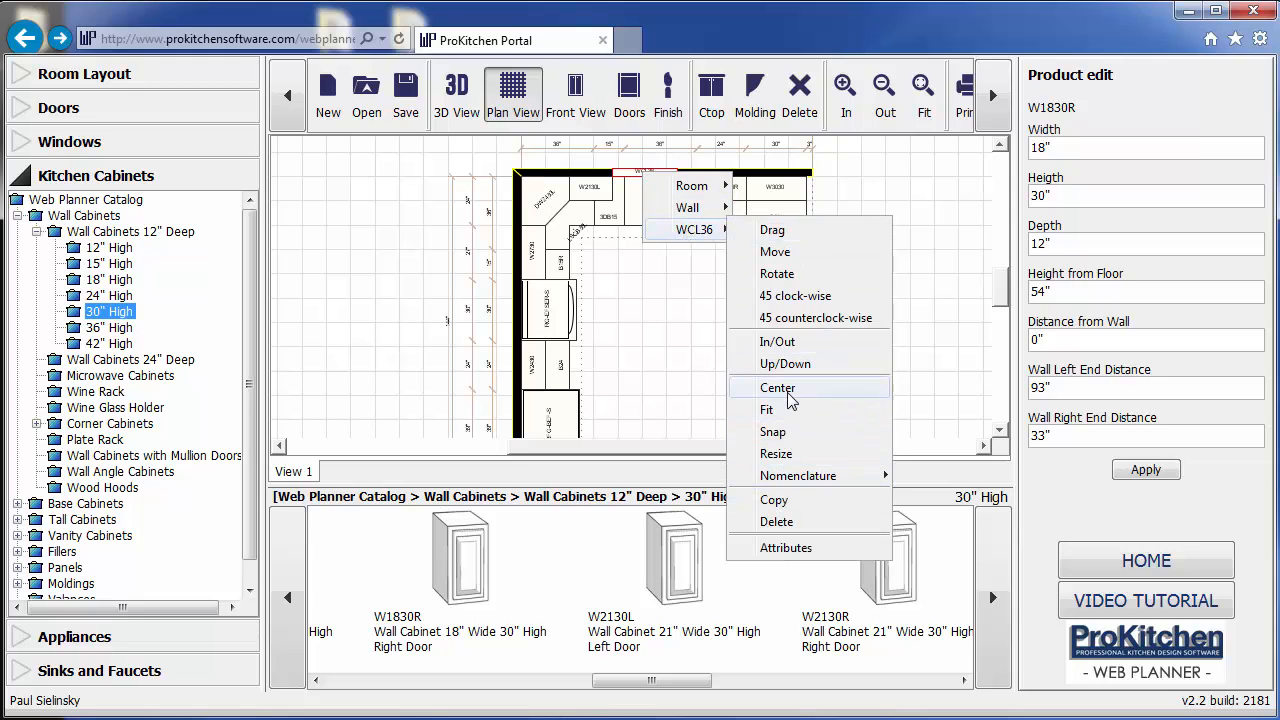
pyautogui.click(785, 387)
pyautogui.click(652, 218)
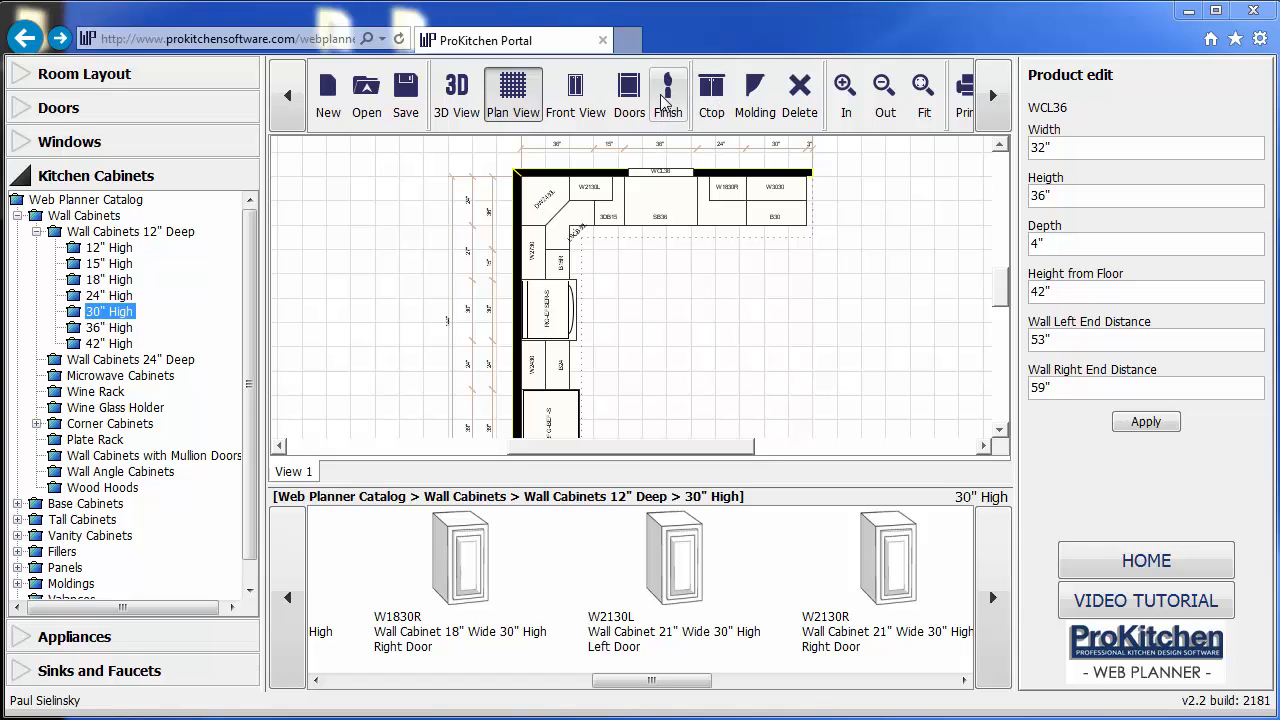
# Place the W3015 30" wide, 15" high wall cabinet above the electric range, between the W2730 and W2430 cabinets
pyautogui.click(884, 123)
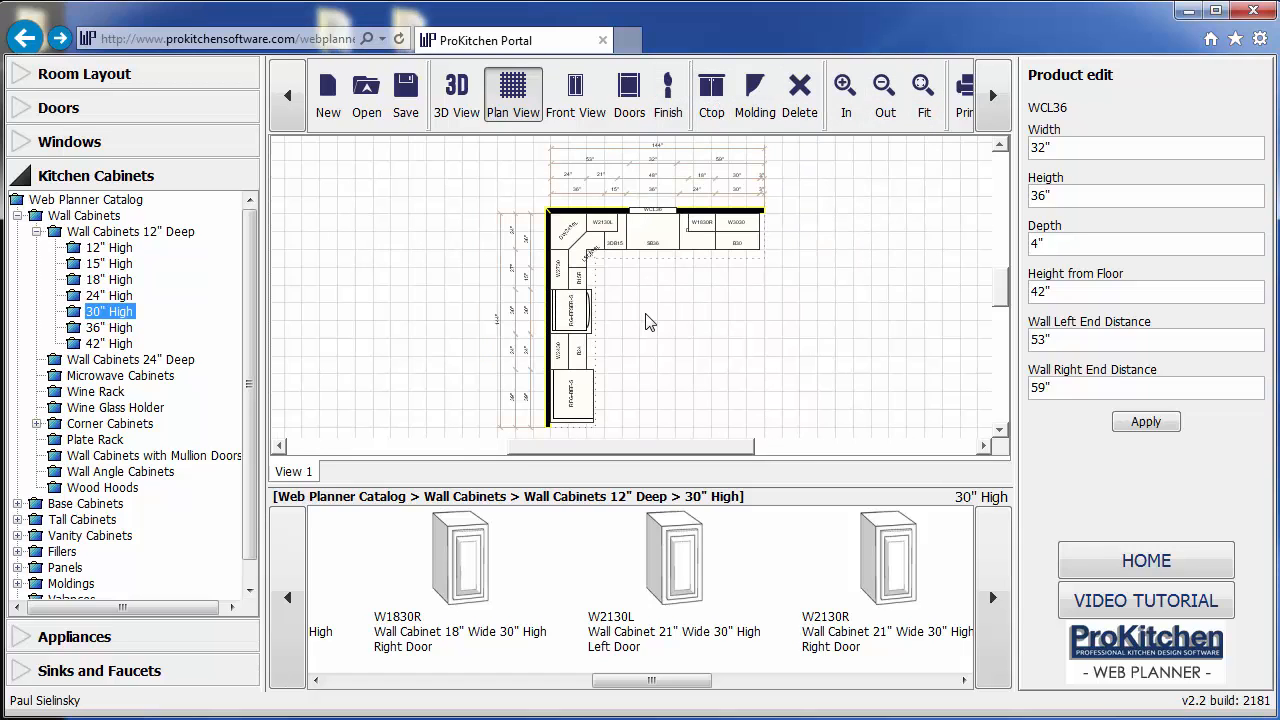
pyautogui.click(75, 263)
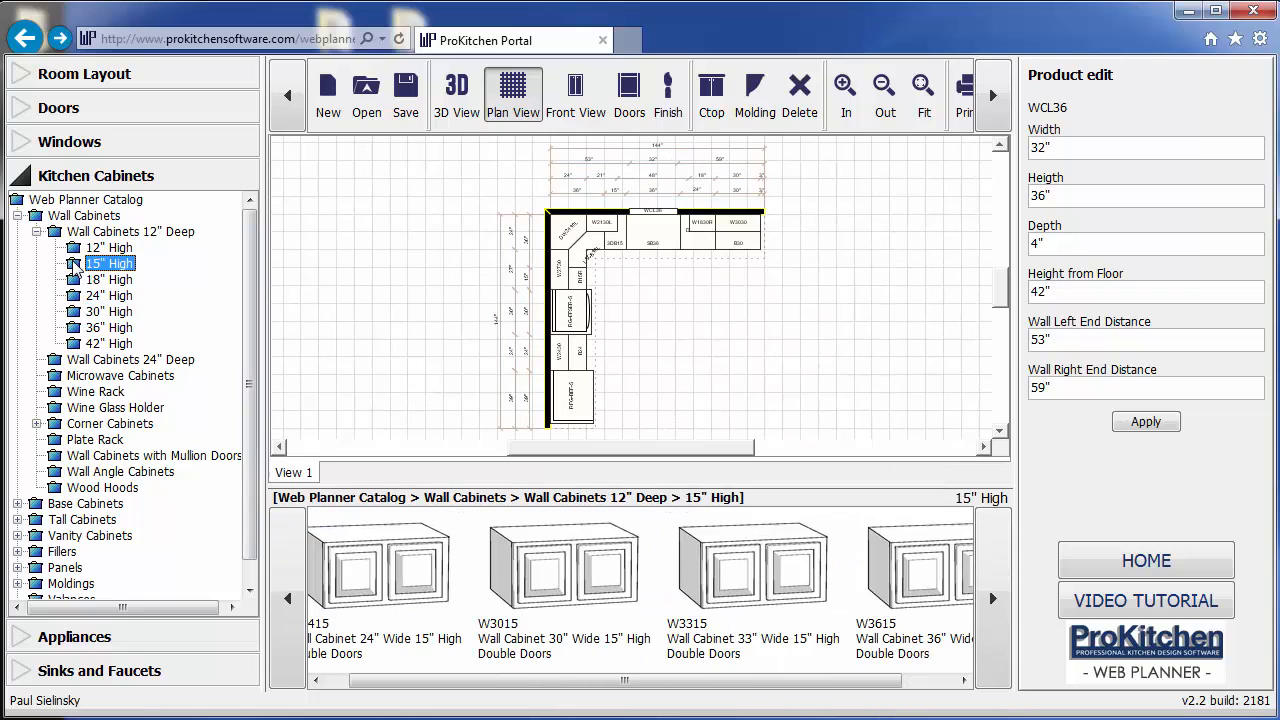
pyautogui.moveTo(510, 603); pyautogui.dragTo(570, 318)
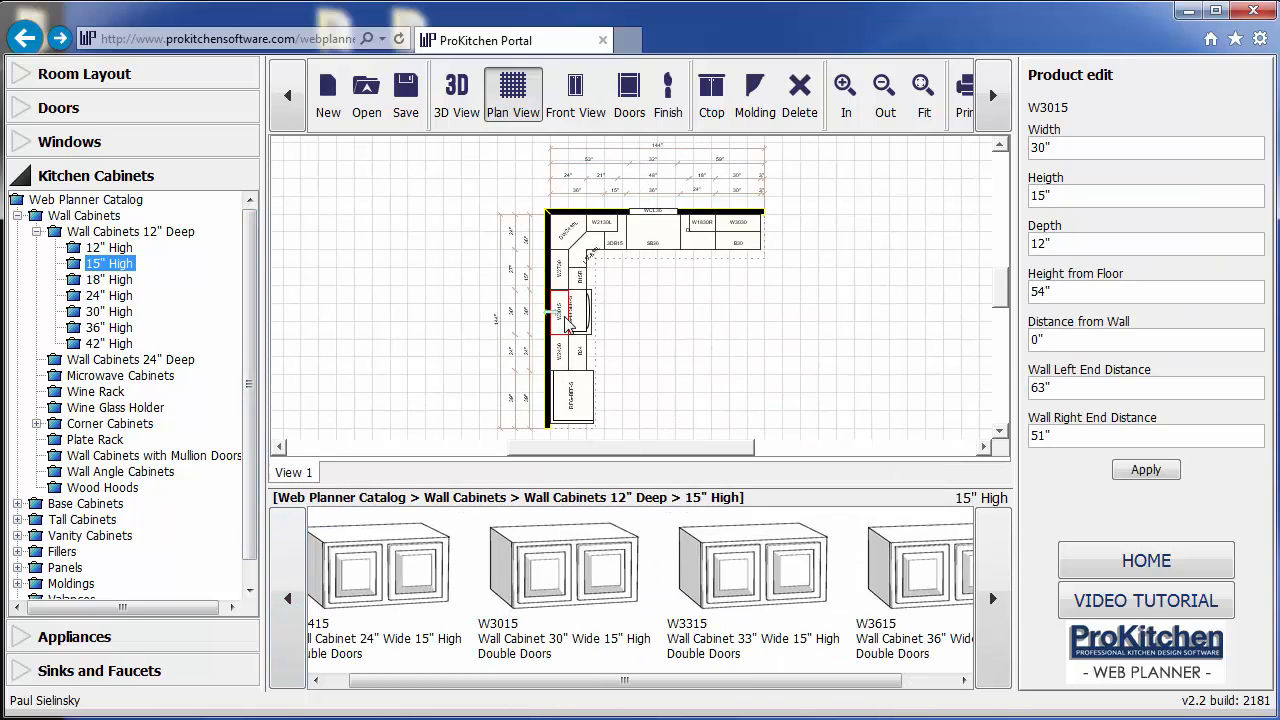
# Place the W3612 36" wide, 12" high wall cabinet above the refrigerator, against the W2430 cabinet, with its height from the floor at 72"
pyautogui.click(83, 251)
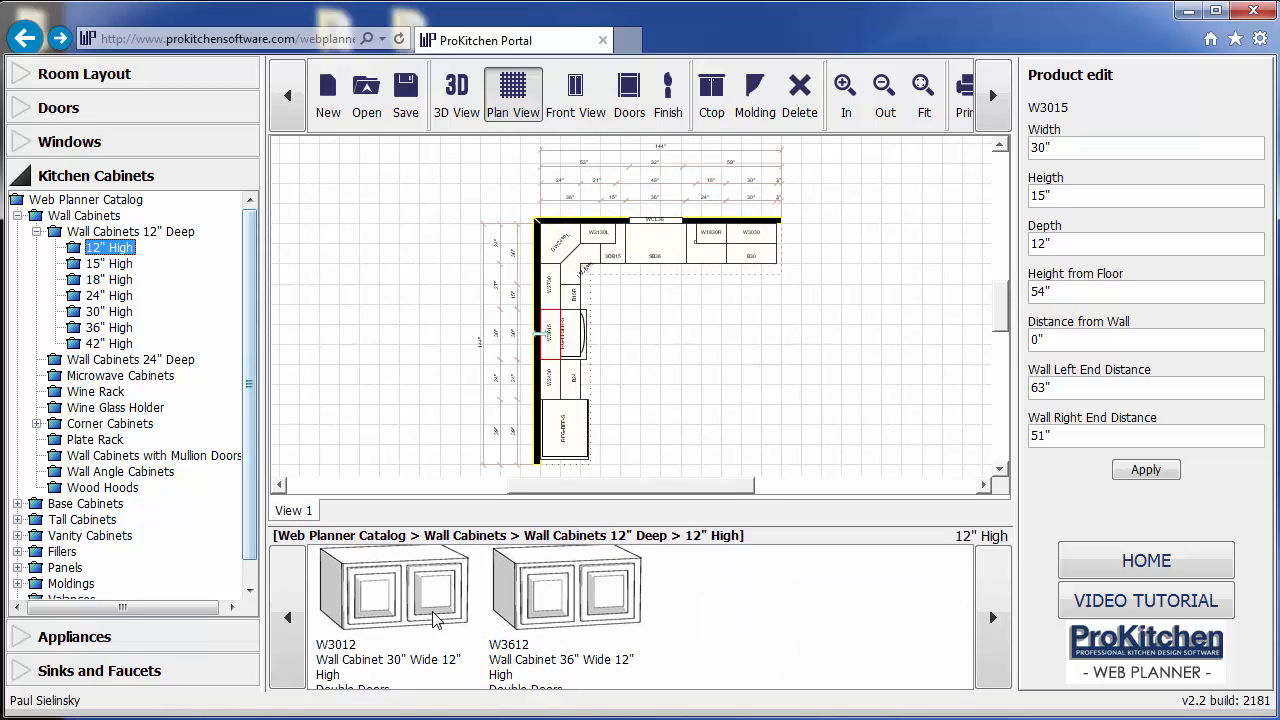
pyautogui.moveTo(502, 606); pyautogui.dragTo(552, 444)
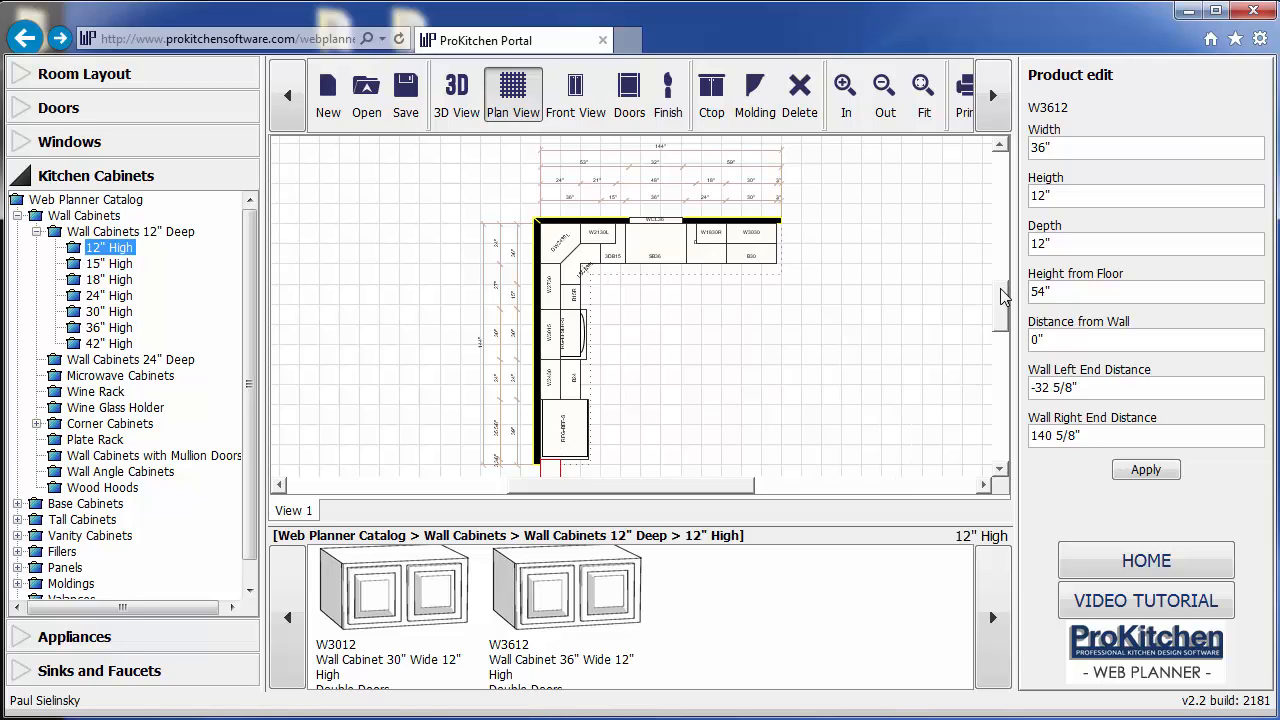
pyautogui.scroll(1, 800, 317)
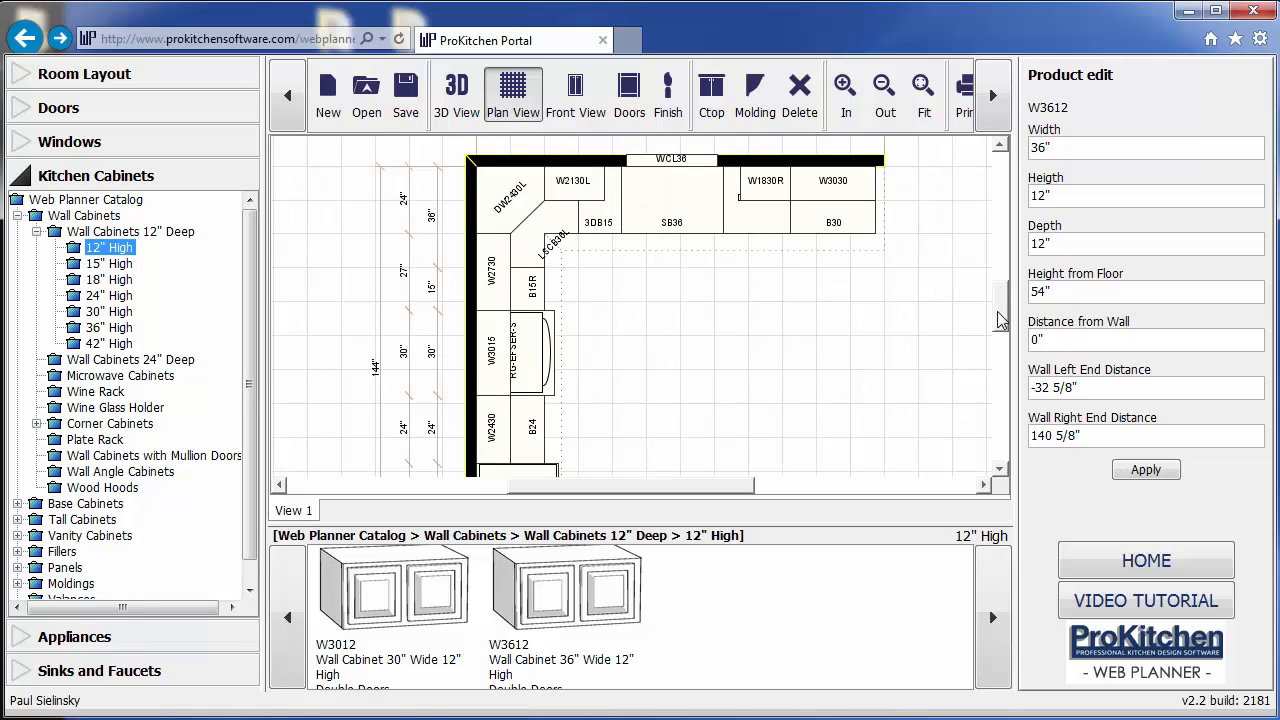
pyautogui.moveTo(997, 311); pyautogui.dragTo(997, 344)
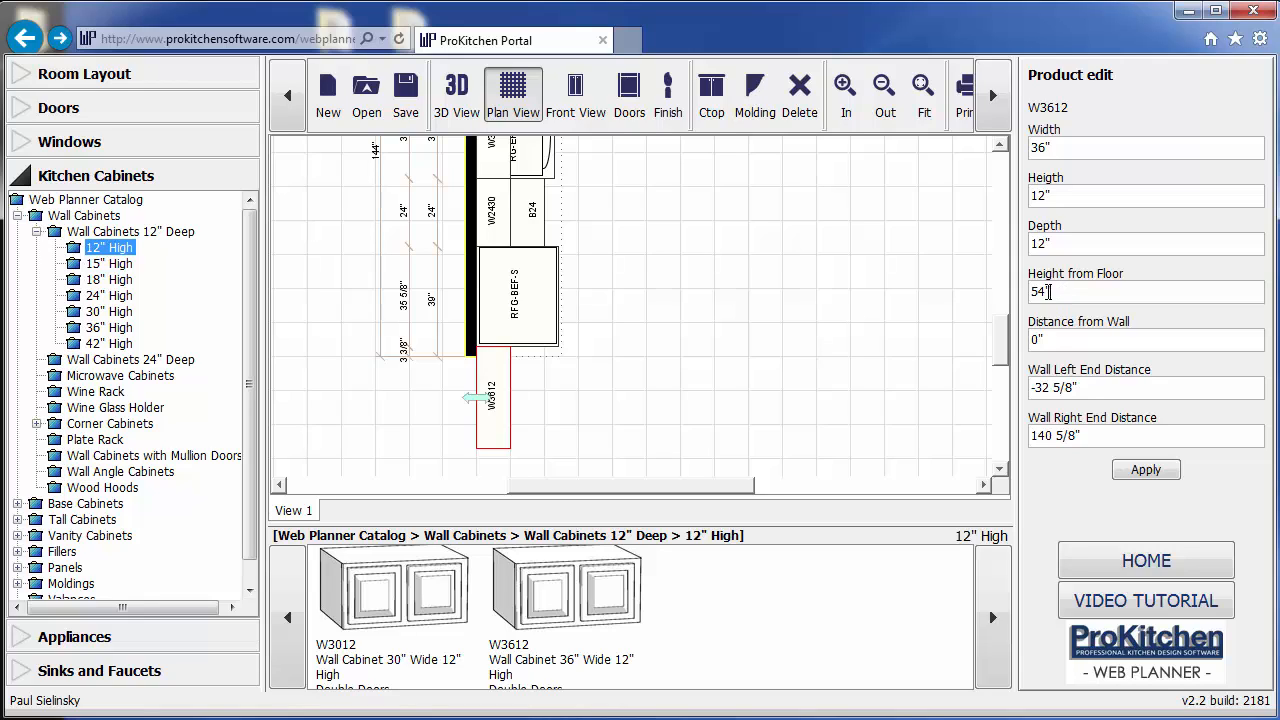
pyautogui.moveTo(1049, 291); pyautogui.dragTo(1016, 291)
pyautogui.write('72')
pyautogui.click(1146, 470)
pyautogui.moveTo(500, 392); pyautogui.dragTo(509, 282)
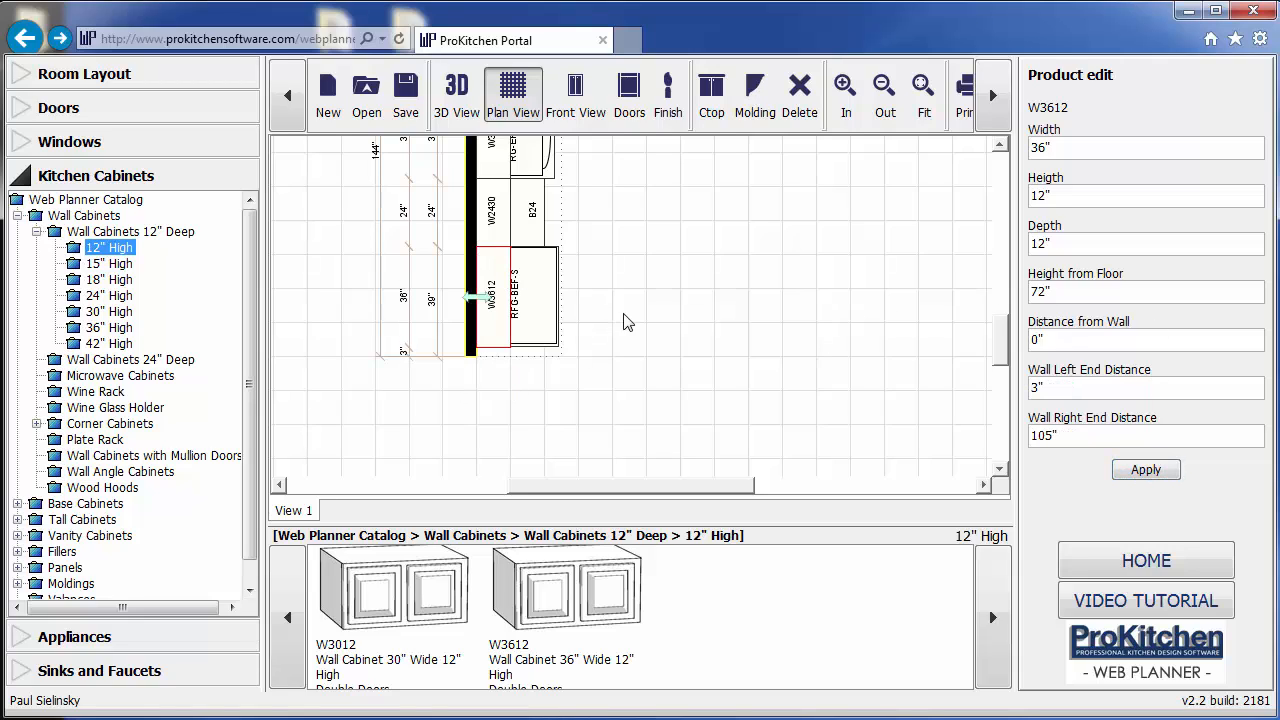
# Raise the W3015 wall cabinet above the electric range to a height of 69" from the floor
pyautogui.moveTo(1002, 360); pyautogui.dragTo(1001, 320)
pyautogui.click(499, 286)
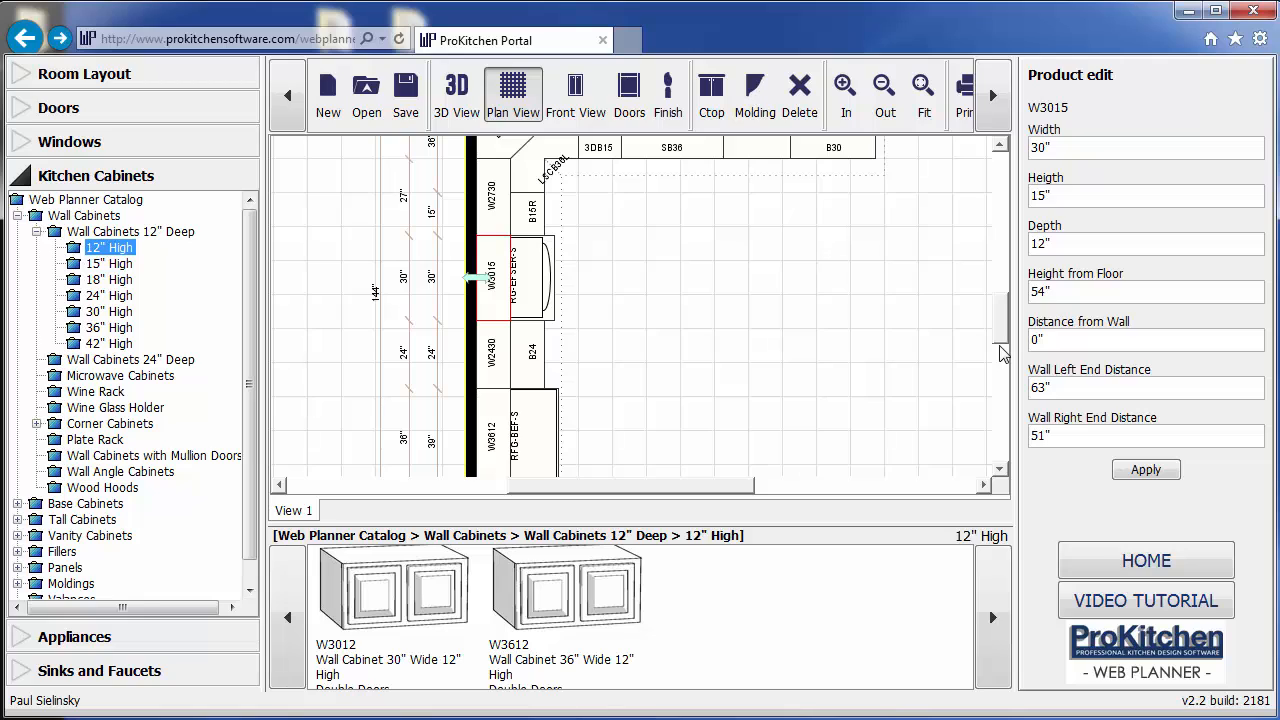
pyautogui.click(575, 105)
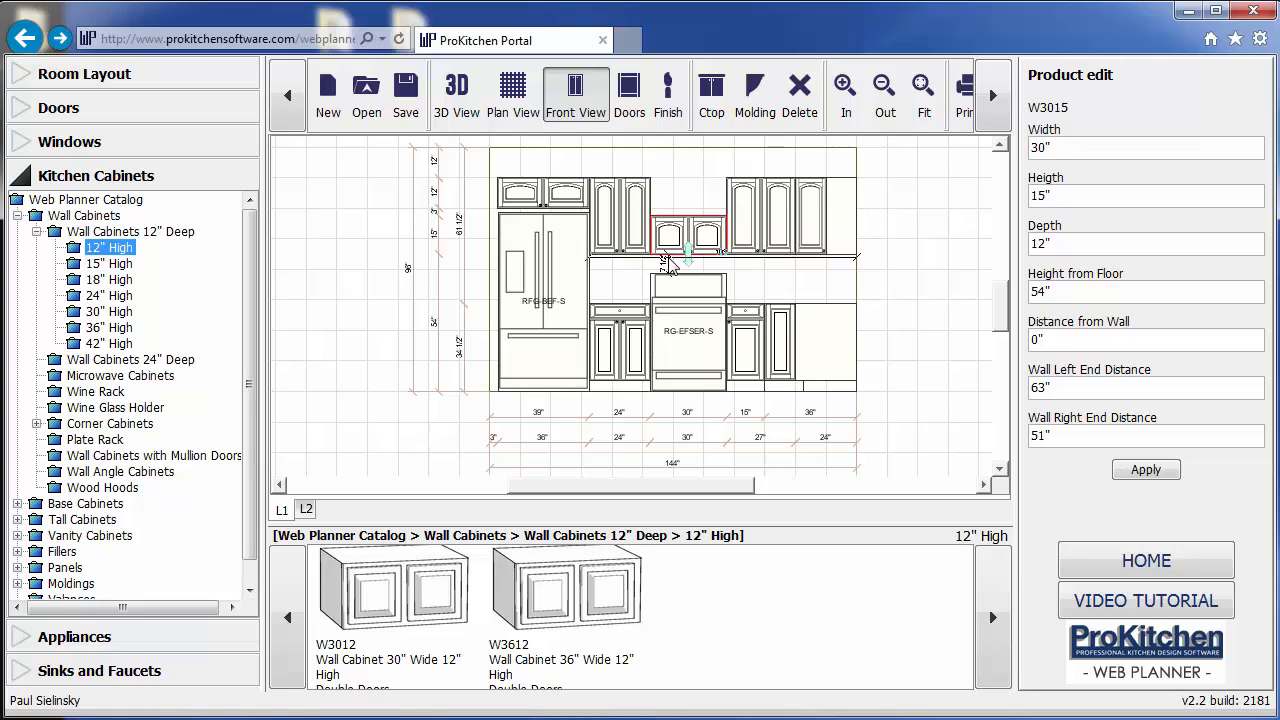
pyautogui.moveTo(686, 256)
pyautogui.mouseDown()
pyautogui.moveTo(688, 298)
pyautogui.moveTo(690, 281)
pyautogui.mouseUp()
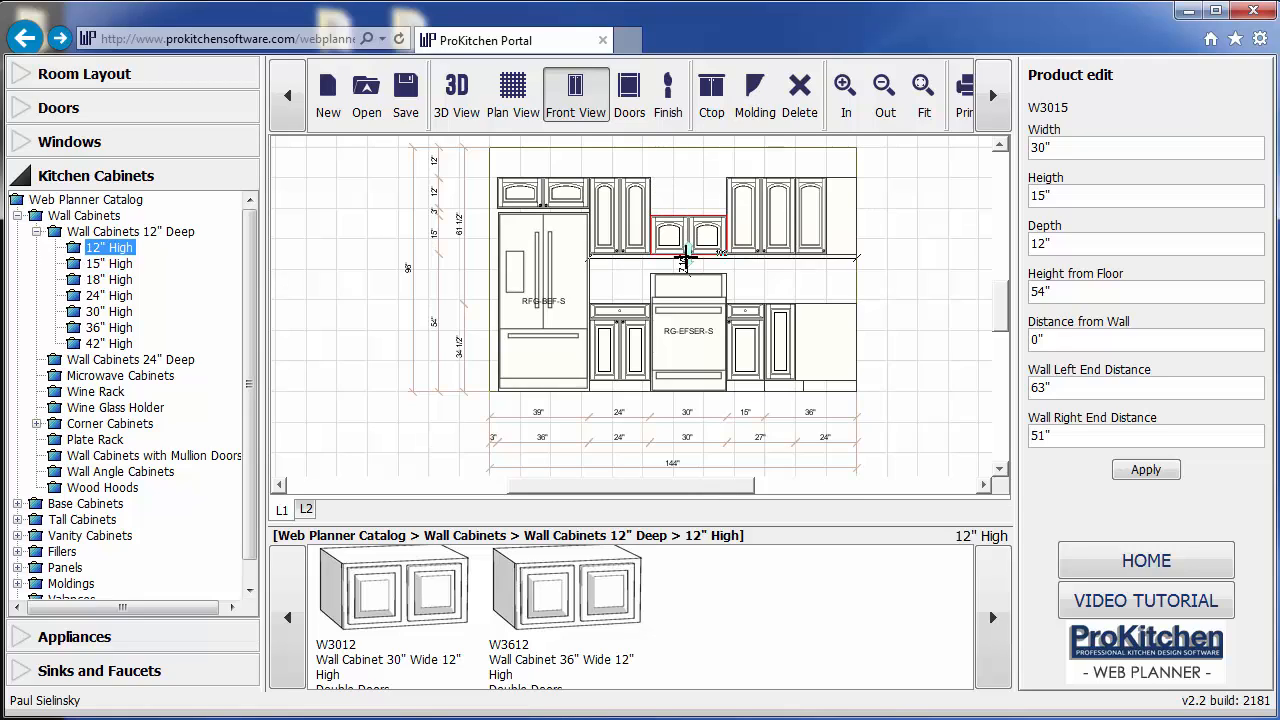
pyautogui.press('Delete')
pyautogui.moveTo(686, 237)
pyautogui.mouseDown()
pyautogui.moveTo(694, 248)
pyautogui.moveTo(692, 228)
pyautogui.mouseUp()
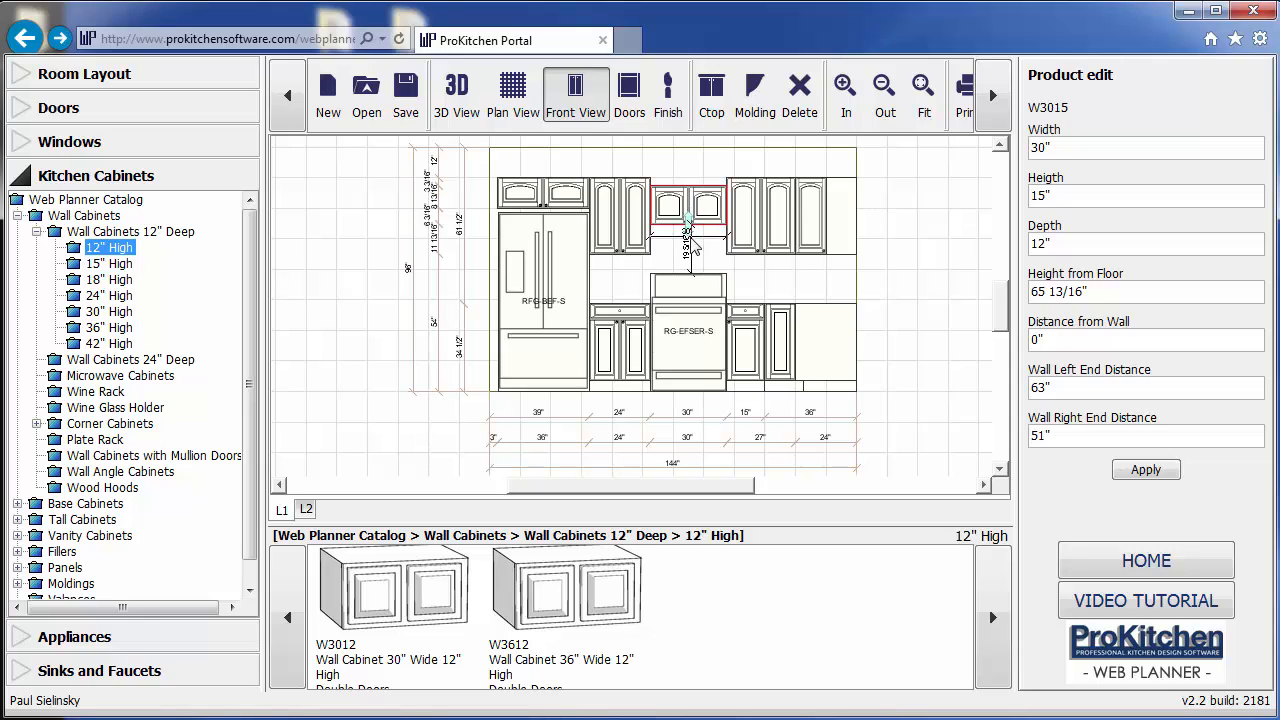
pyautogui.moveTo(1110, 298); pyautogui.dragTo(1005, 296)
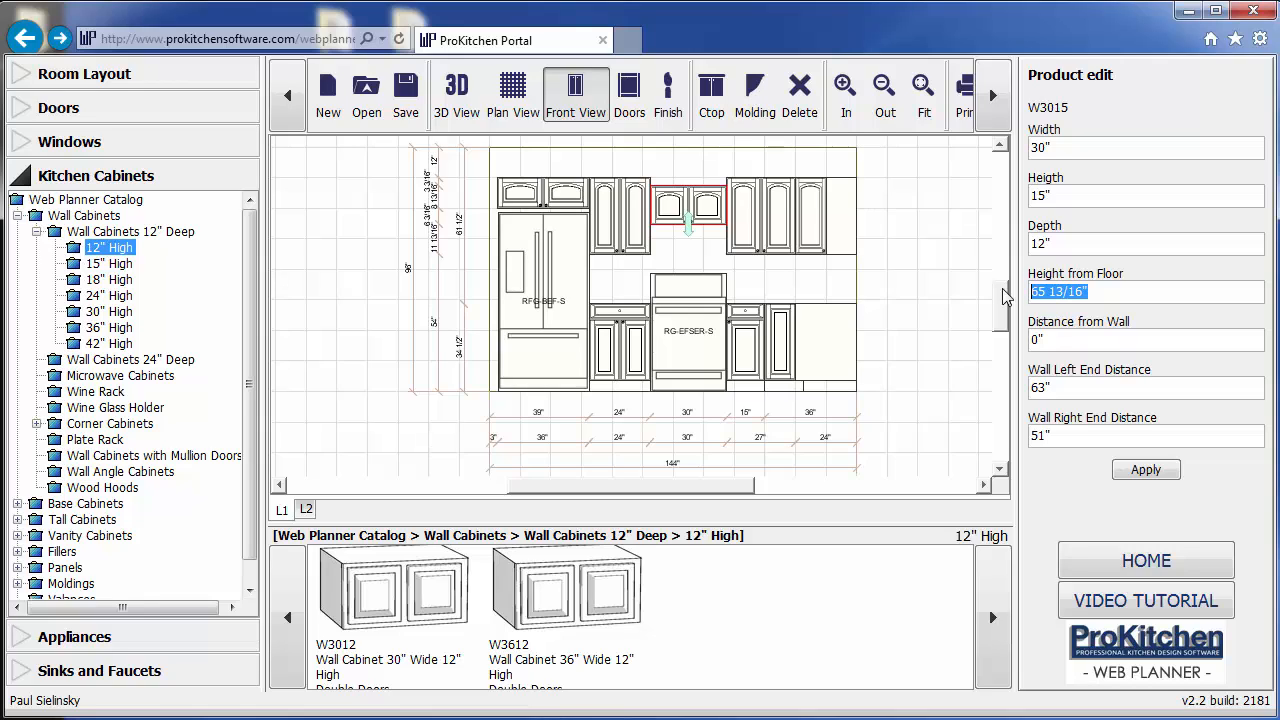
pyautogui.write('68')
pyautogui.click(1150, 472)
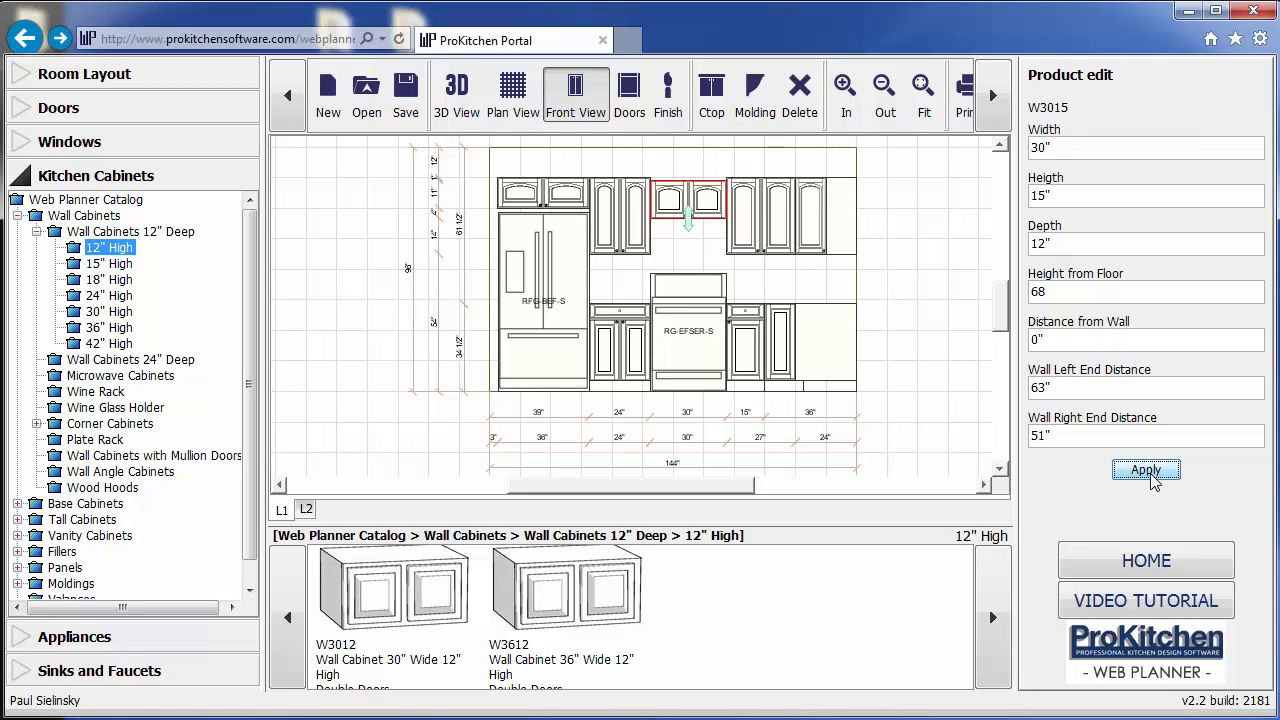
pyautogui.moveTo(688, 205); pyautogui.dragTo(762, 295)
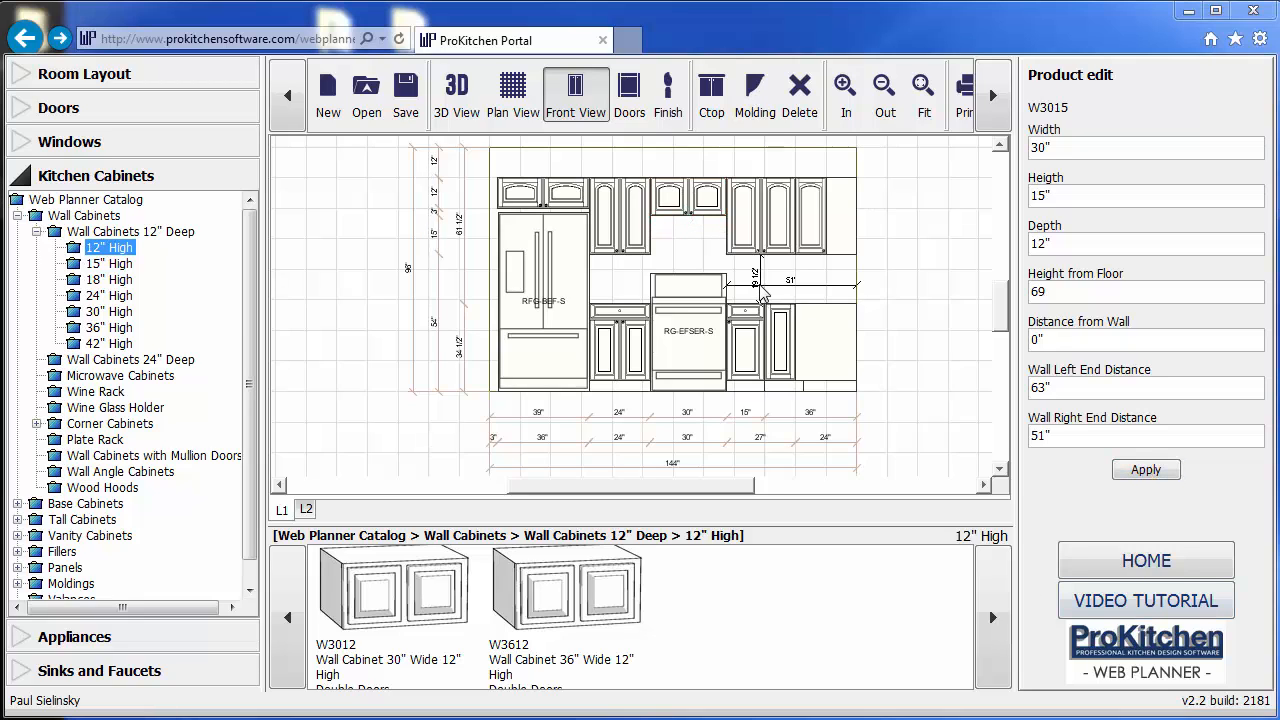
# Place the MWV-OVR-S over-the-range microwave above the electric range, between the W2730 and W2430 cabinets
pyautogui.click(511, 104)
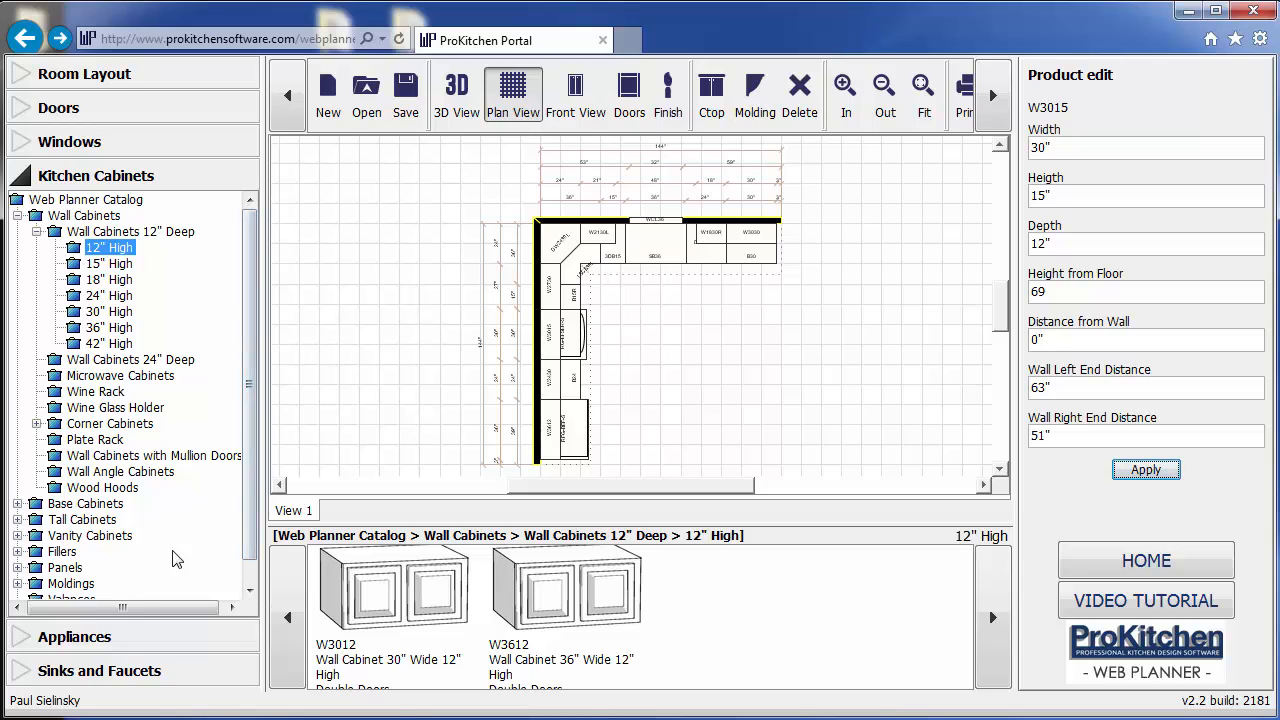
pyautogui.click(84, 640)
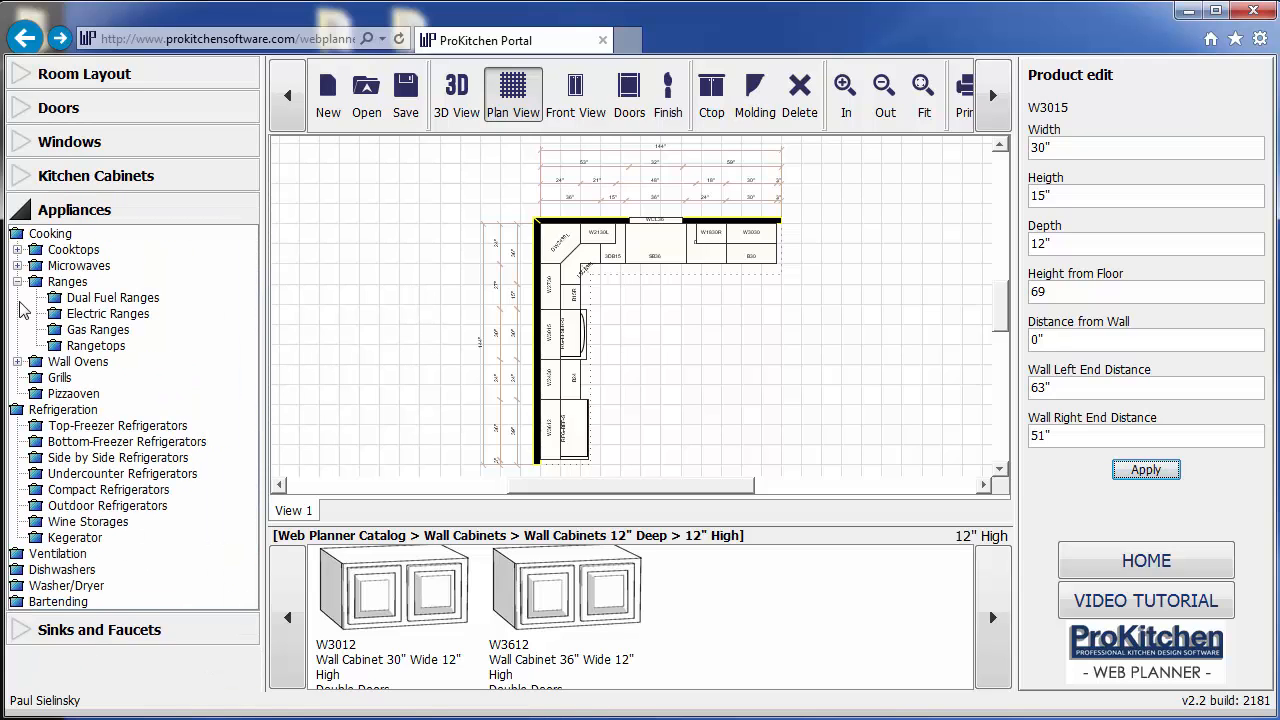
pyautogui.click(17, 266)
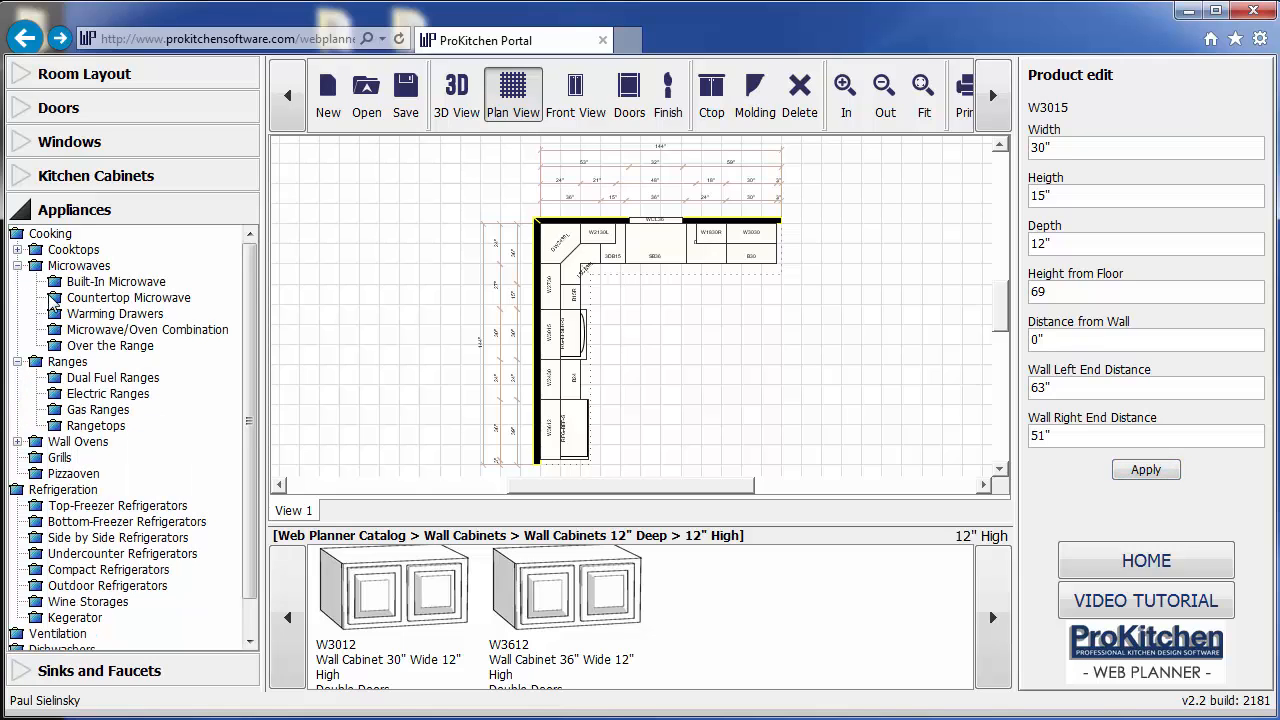
pyautogui.click(57, 350)
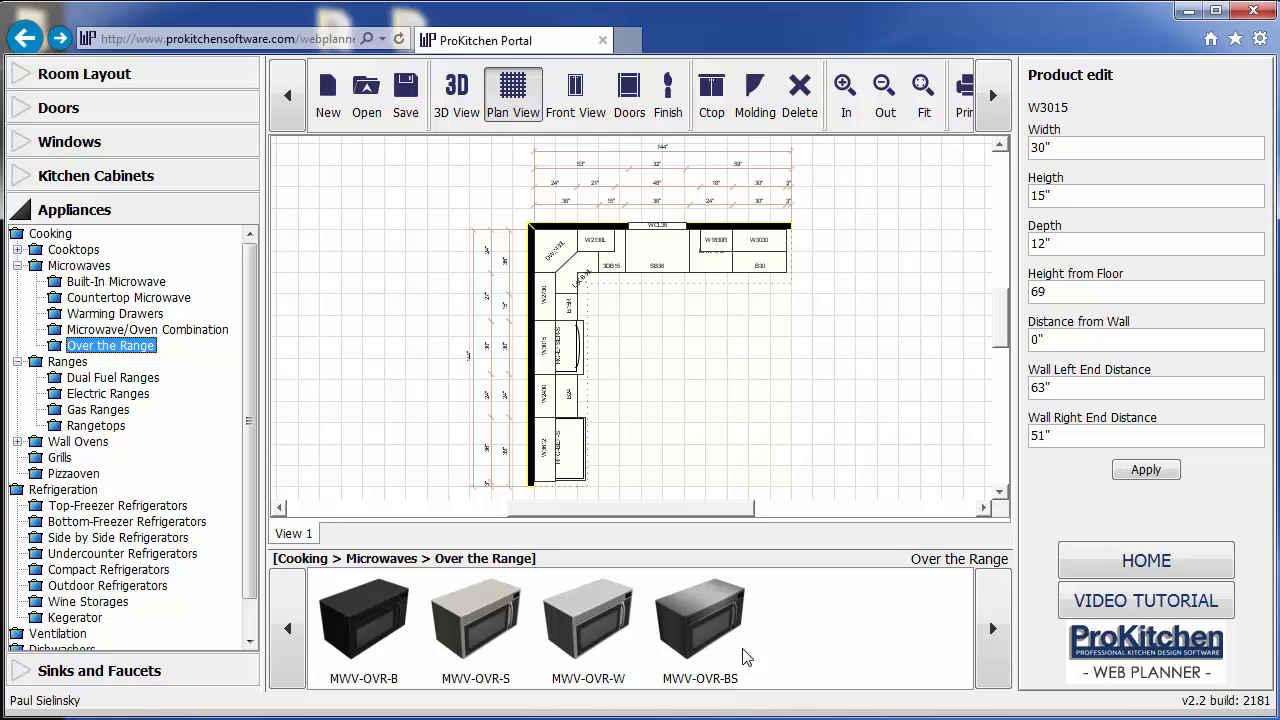
pyautogui.click(435, 626)
pyautogui.moveTo(467, 637); pyautogui.dragTo(548, 362)
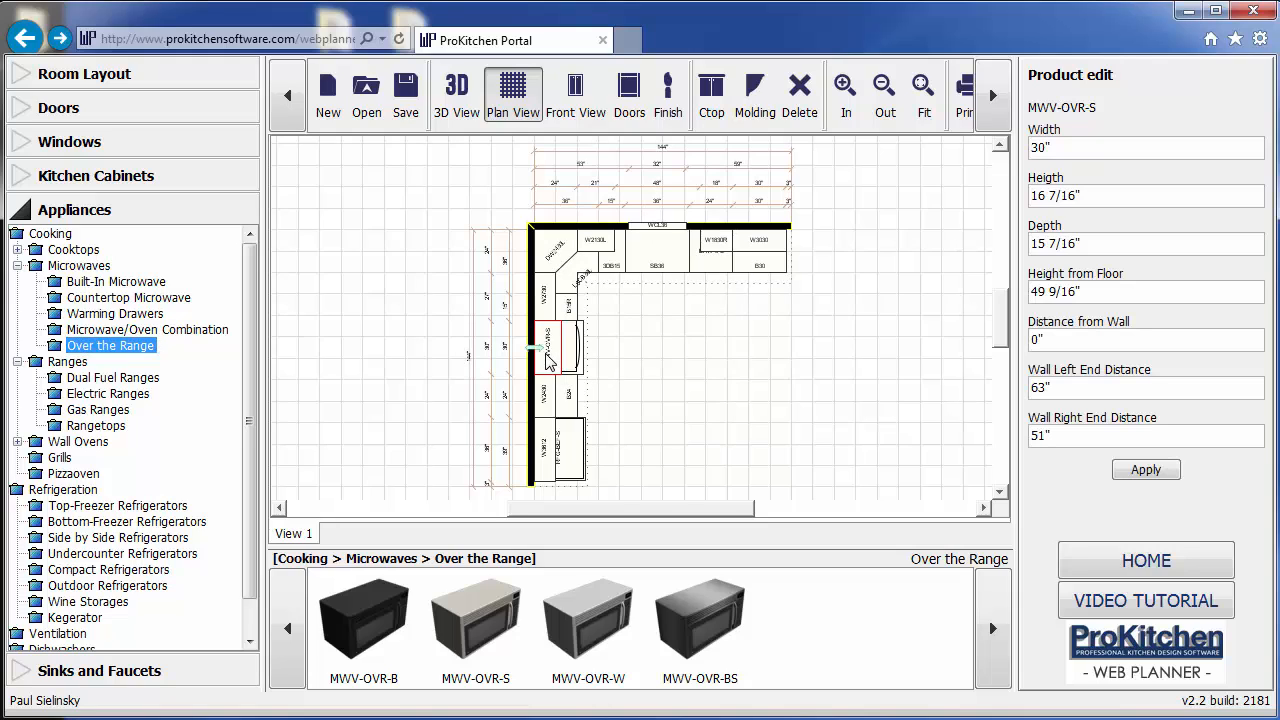
pyautogui.click(737, 418)
# Move the MWV-OVR-S microwave up against the underside of the W3015 wall cabinet in the front view
pyautogui.click(577, 104)
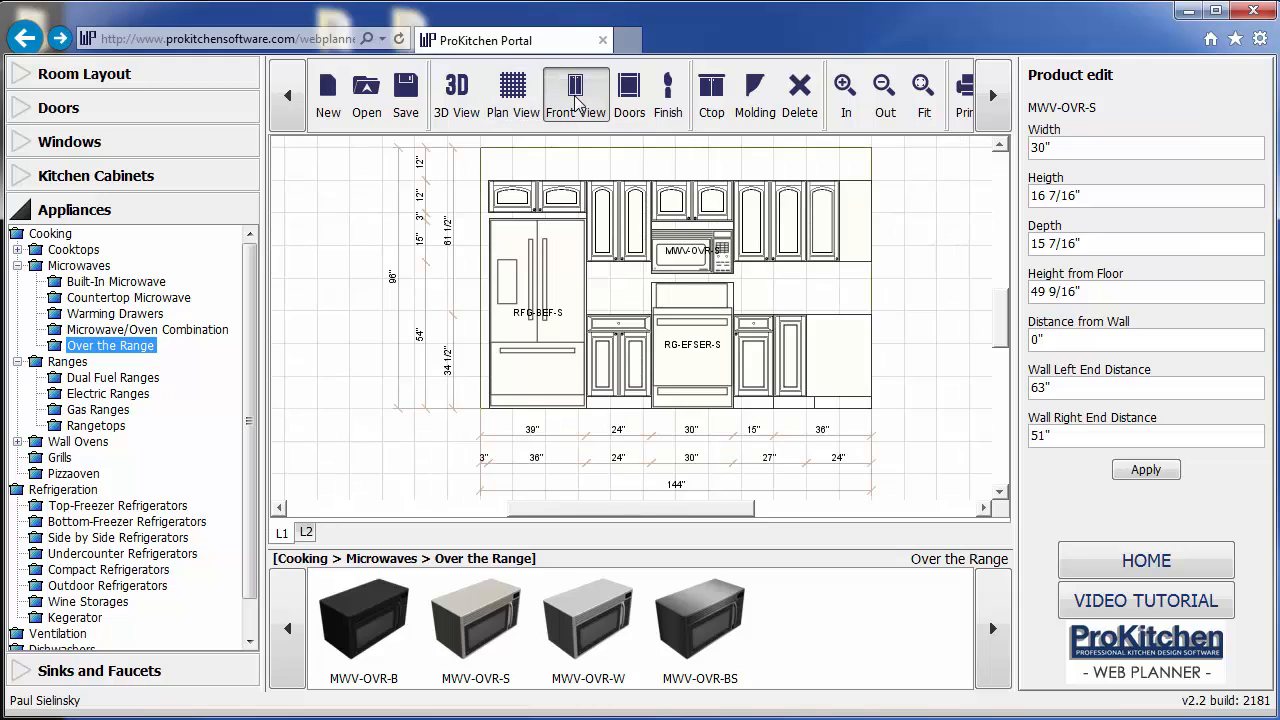
pyautogui.click(700, 258)
pyautogui.moveTo(697, 280); pyautogui.dragTo(694, 260)
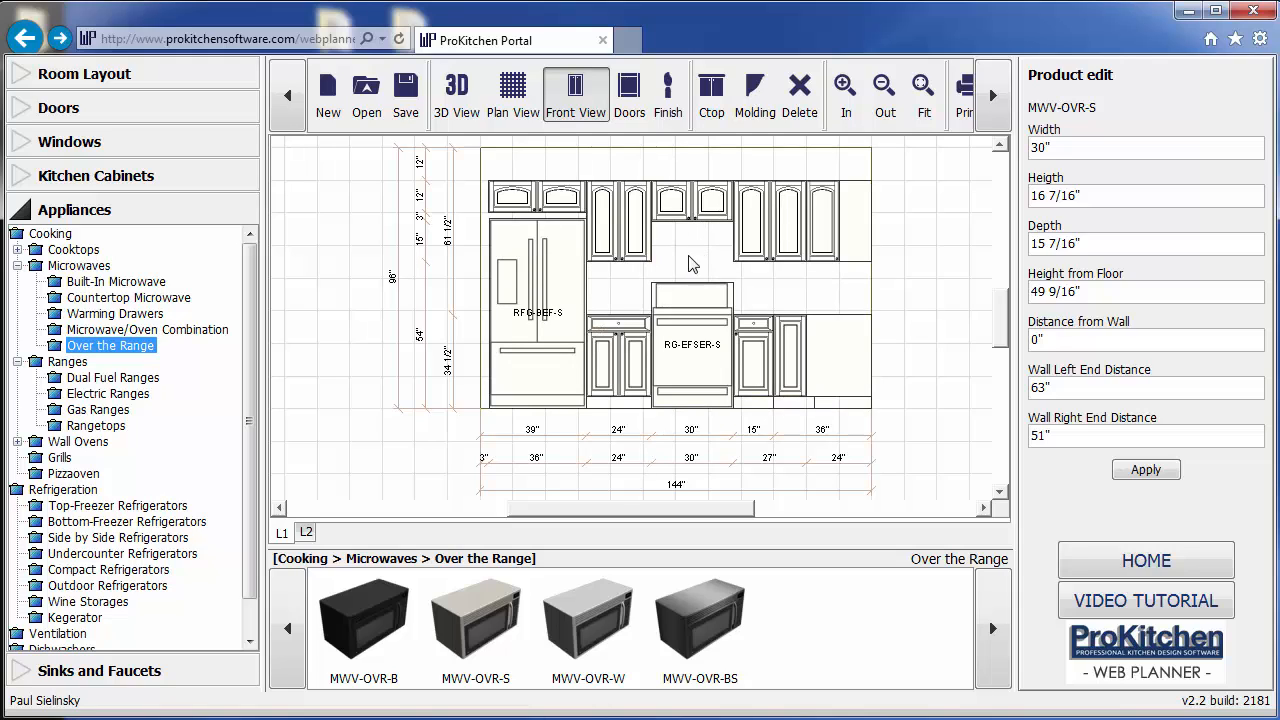
pyautogui.click(692, 215)
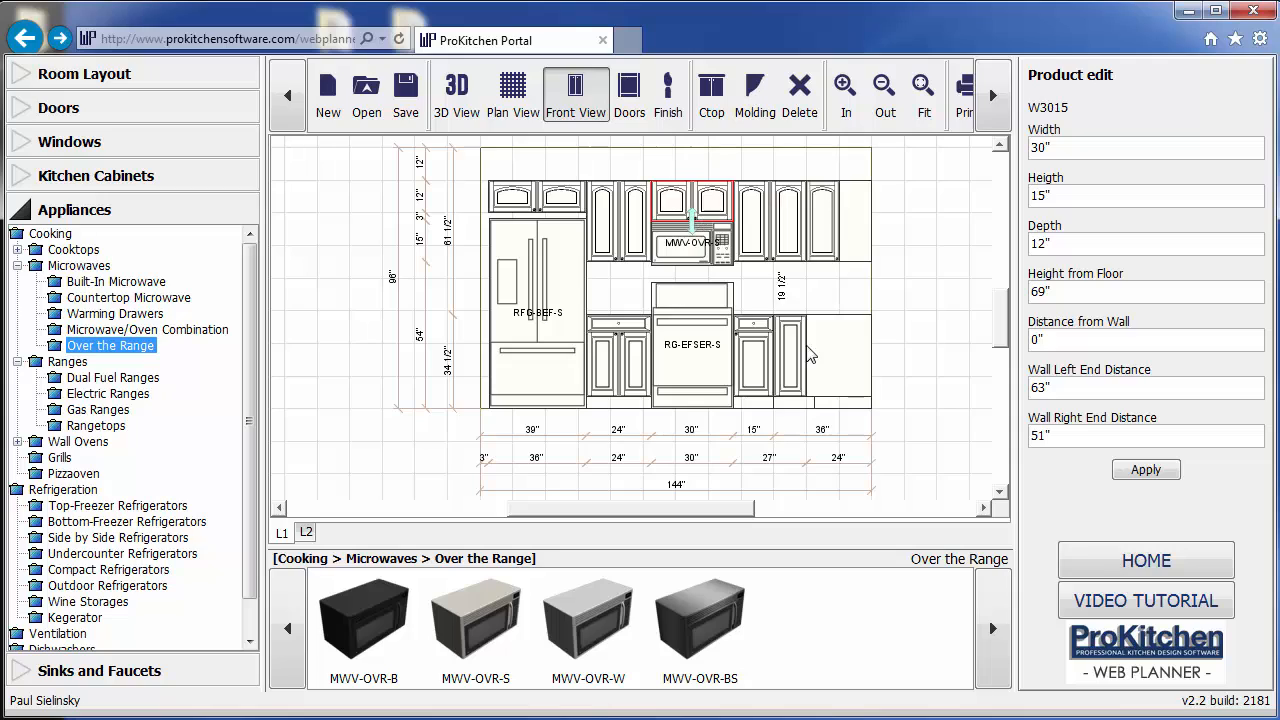
pyautogui.click(903, 342)
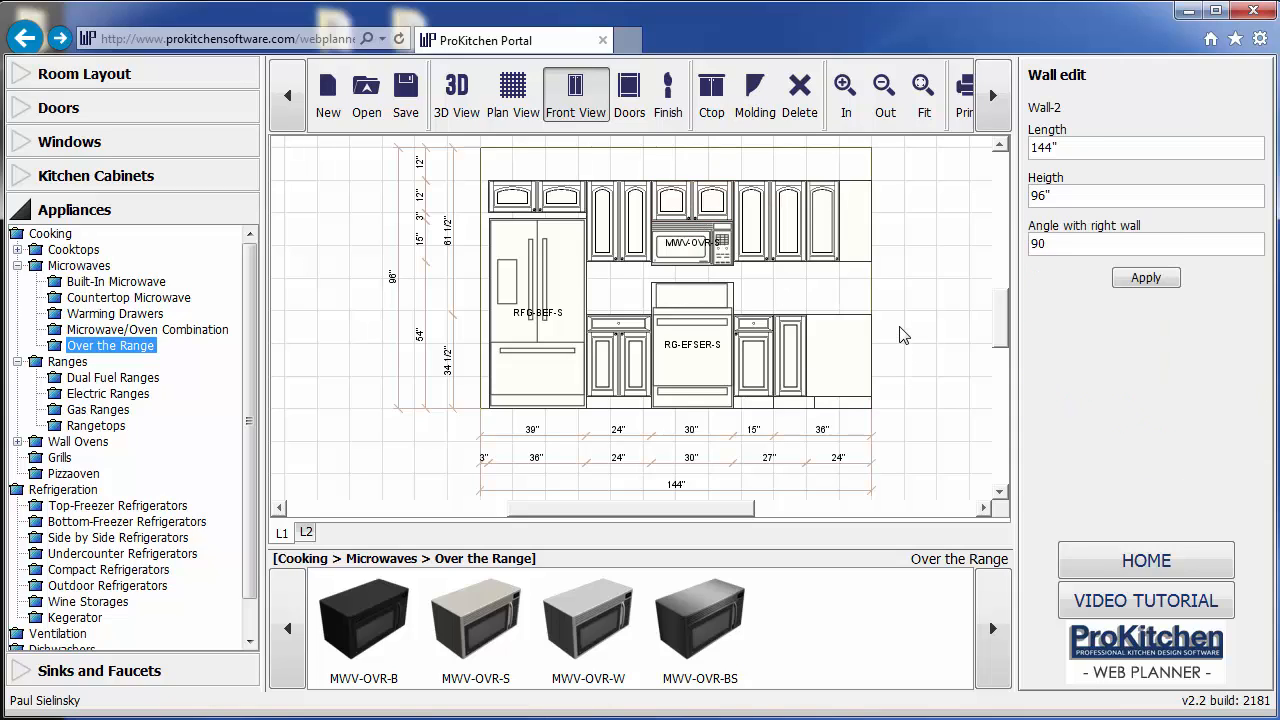
# Place the 2BSRS-04 two-basin kitchen sink on the SB36 sink base cabinet in the plan view
pyautogui.click(512, 95)
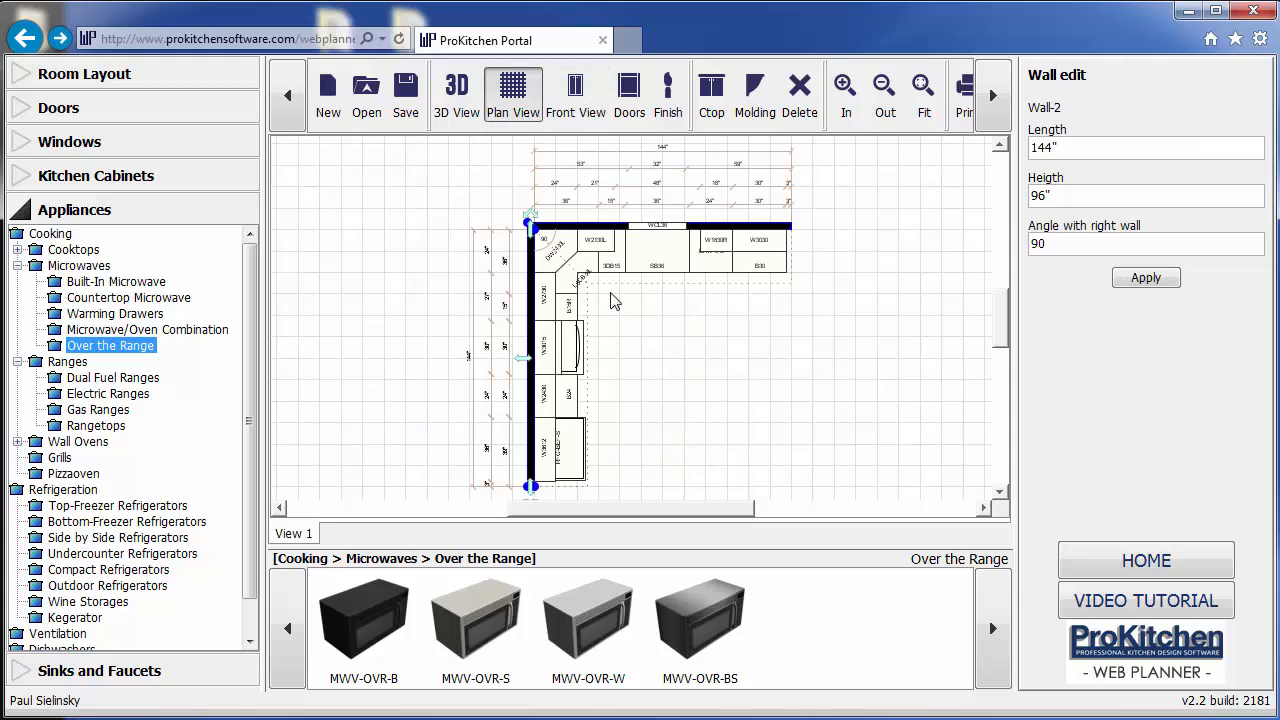
pyautogui.click(697, 402)
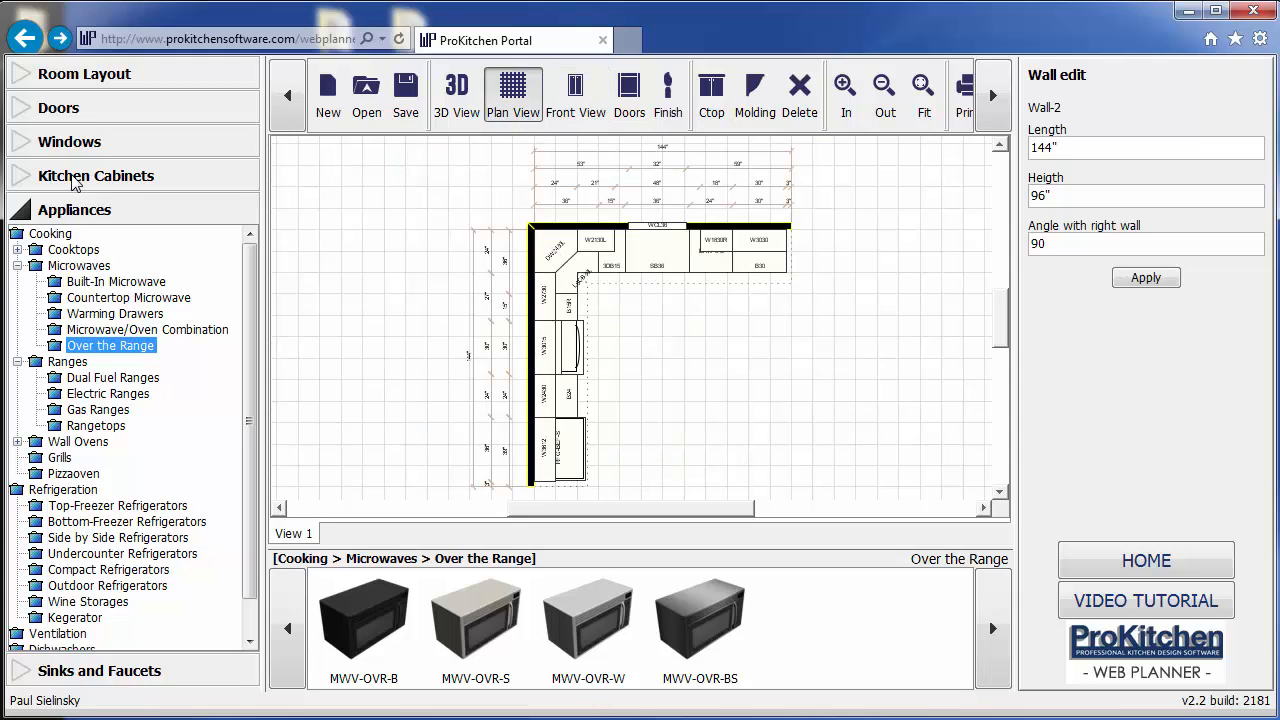
pyautogui.click(101, 672)
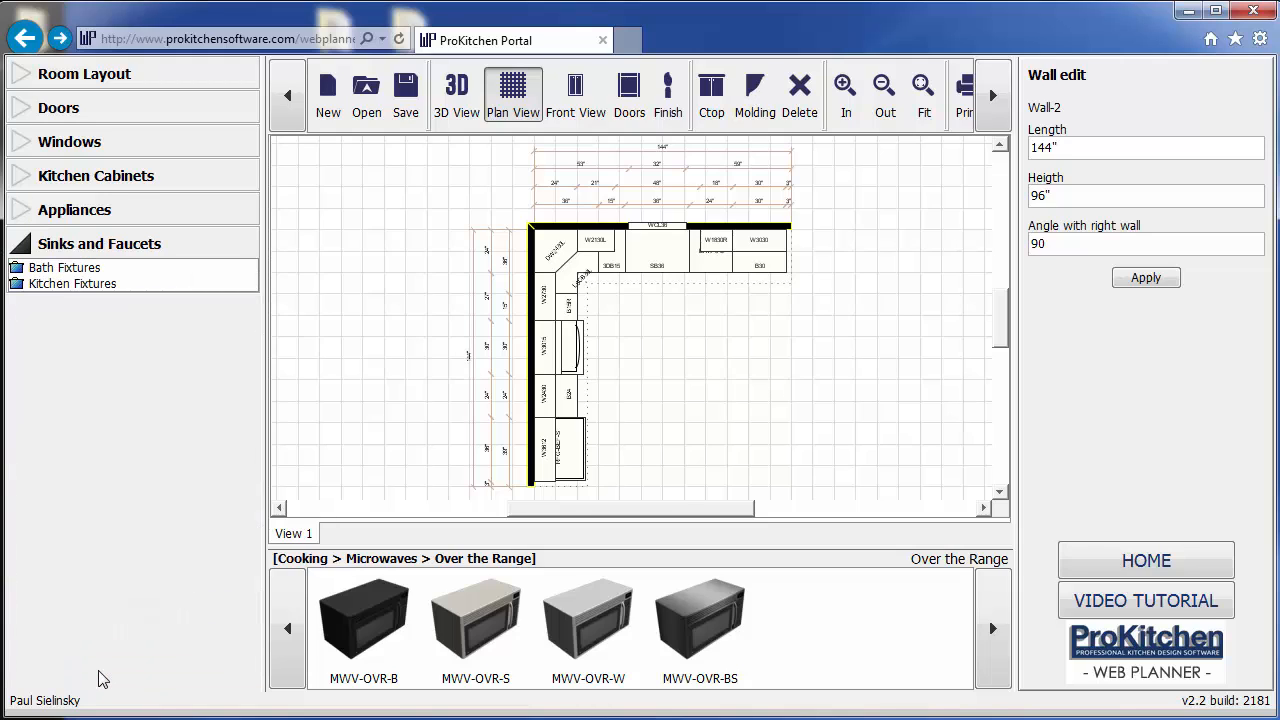
pyautogui.click(64, 285)
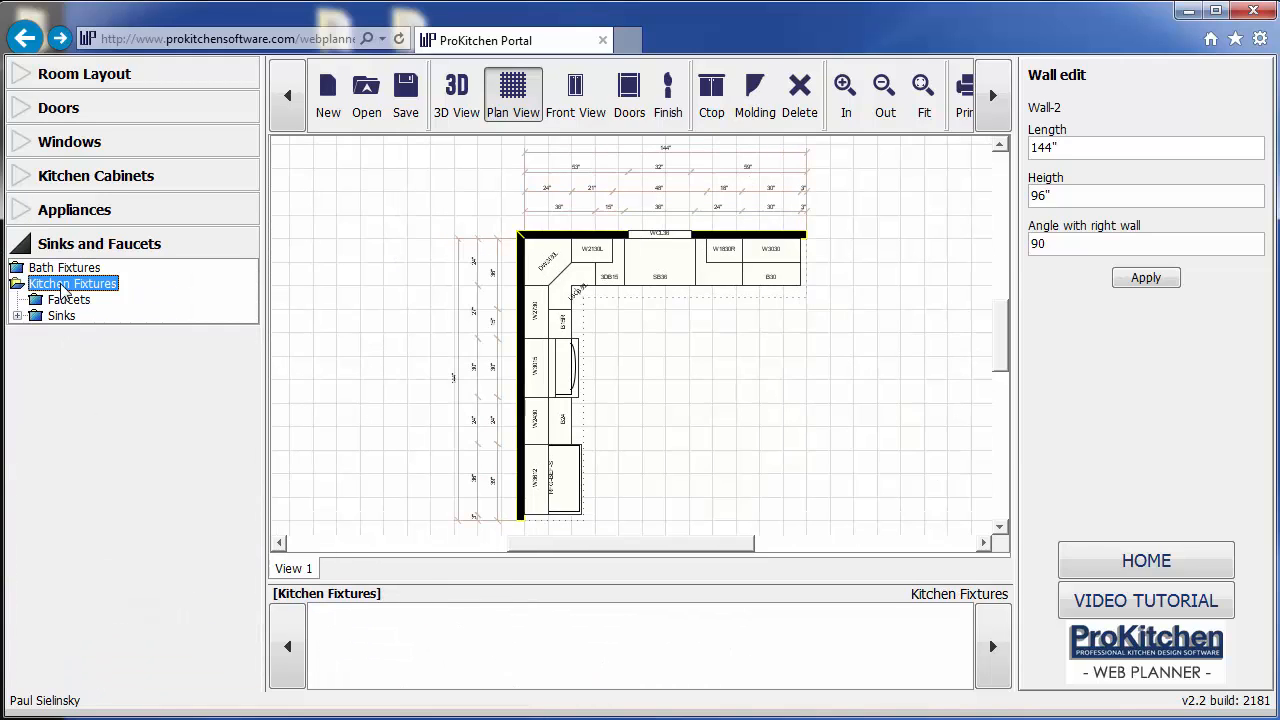
pyautogui.click(17, 316)
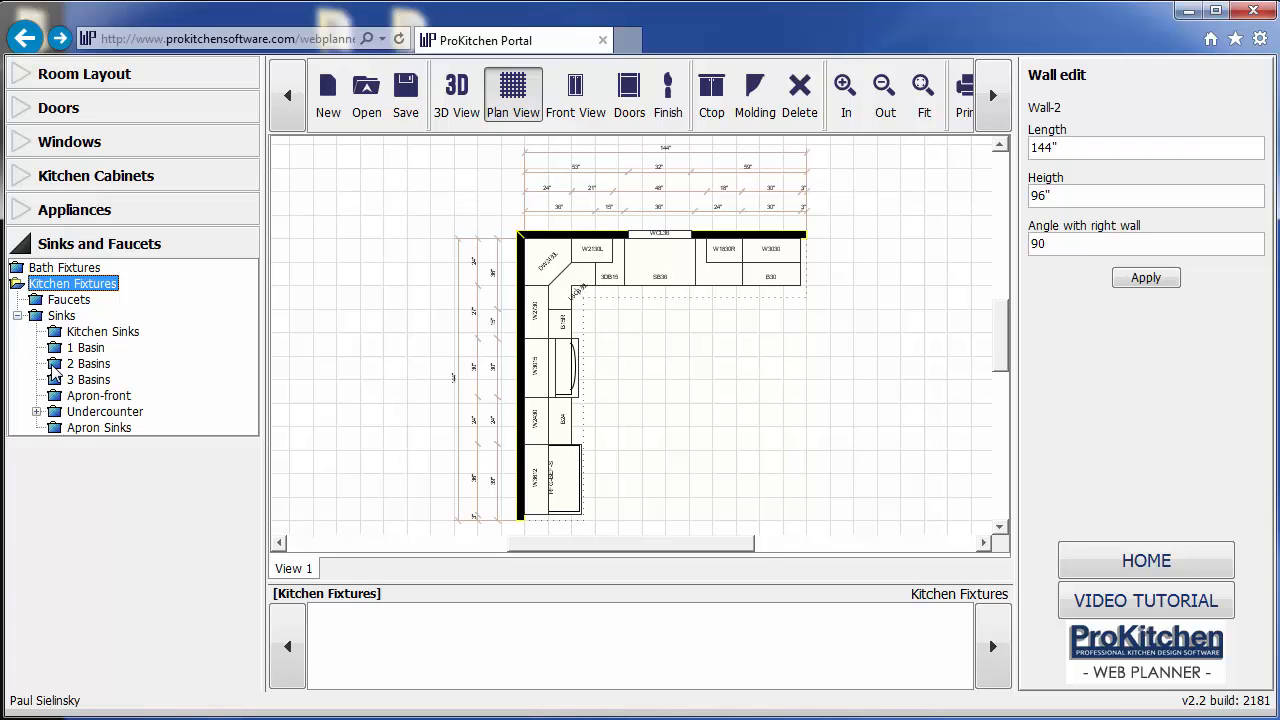
pyautogui.click(58, 367)
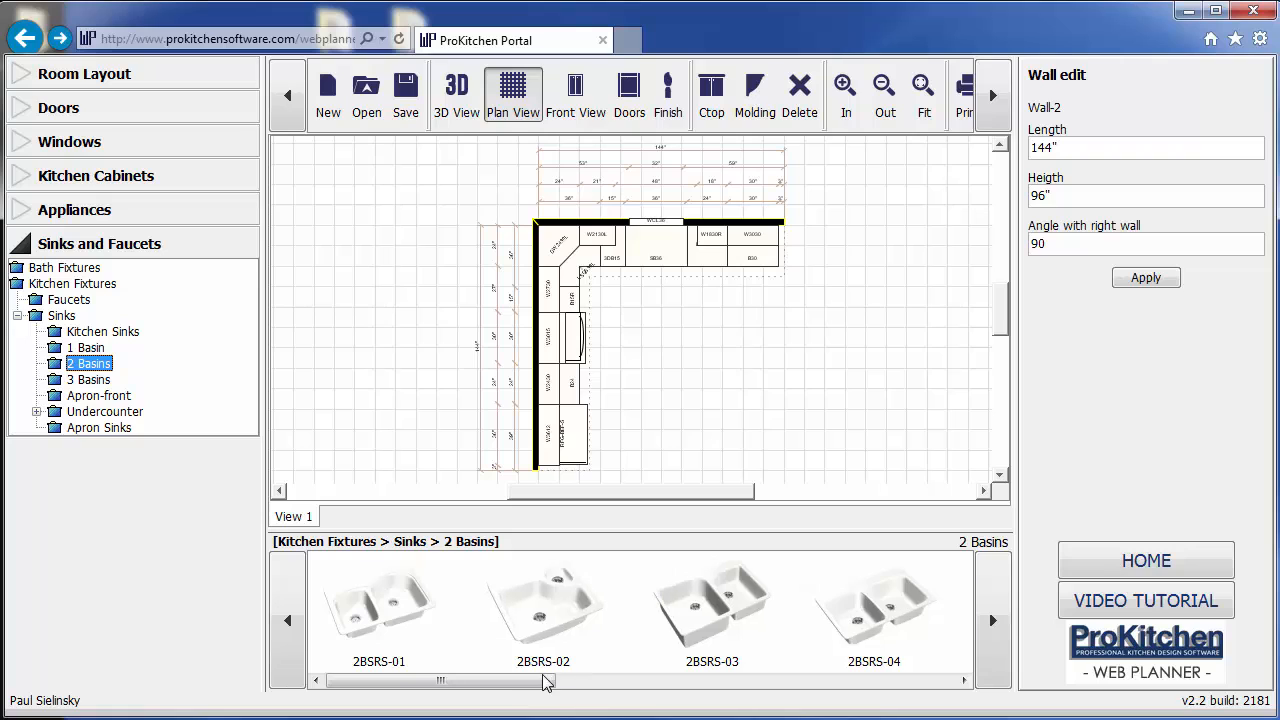
pyautogui.moveTo(514, 680)
pyautogui.mouseDown()
pyautogui.moveTo(919, 714)
pyautogui.moveTo(500, 700)
pyautogui.mouseUp()
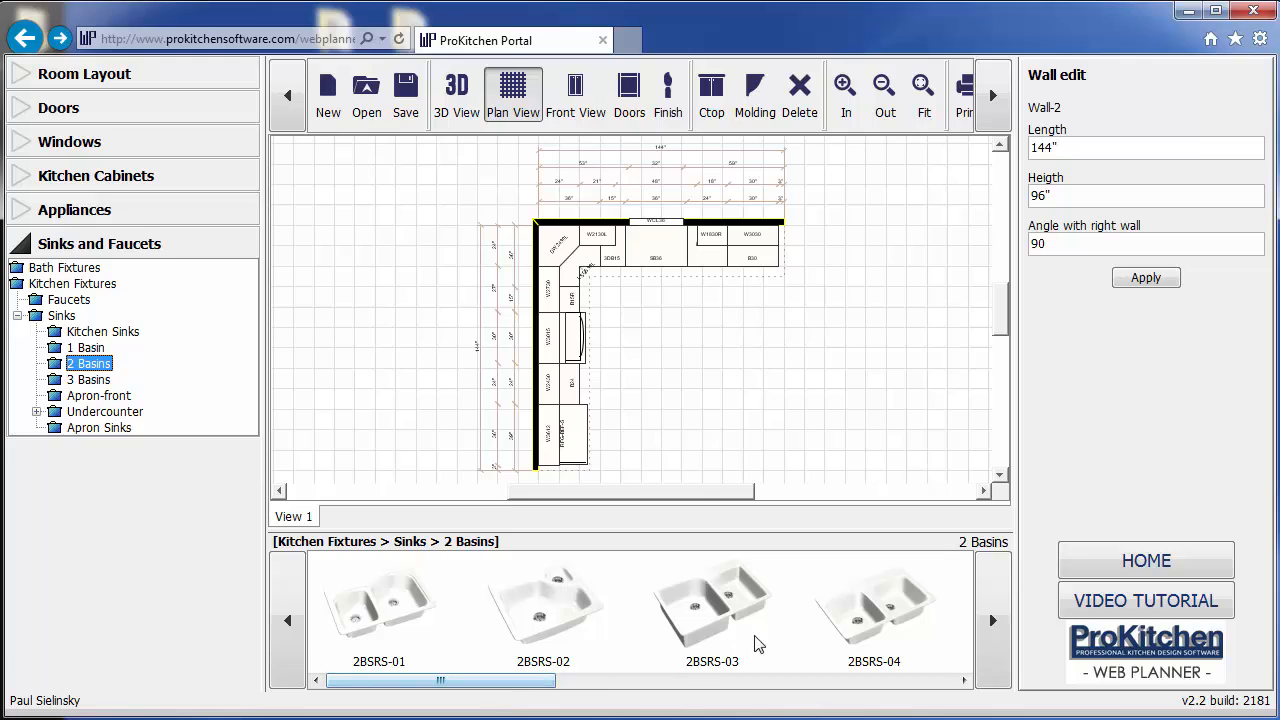
pyautogui.click(858, 638)
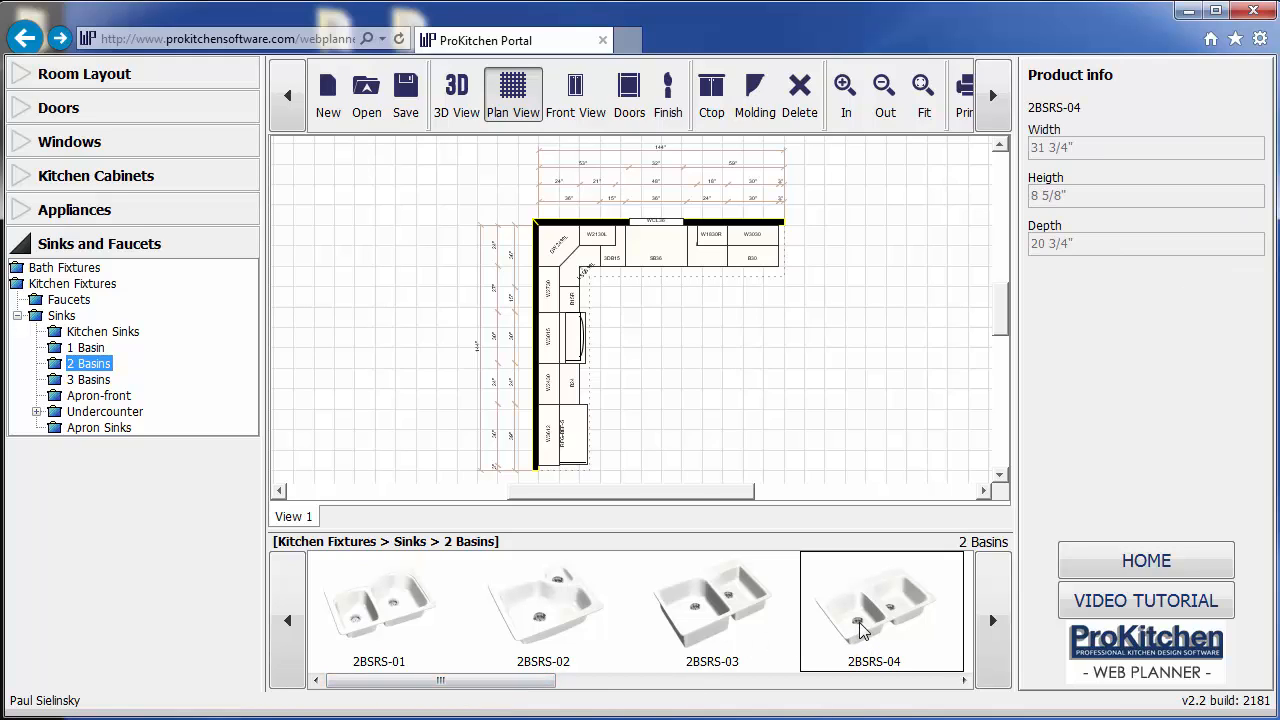
pyautogui.moveTo(862, 628); pyautogui.dragTo(651, 277)
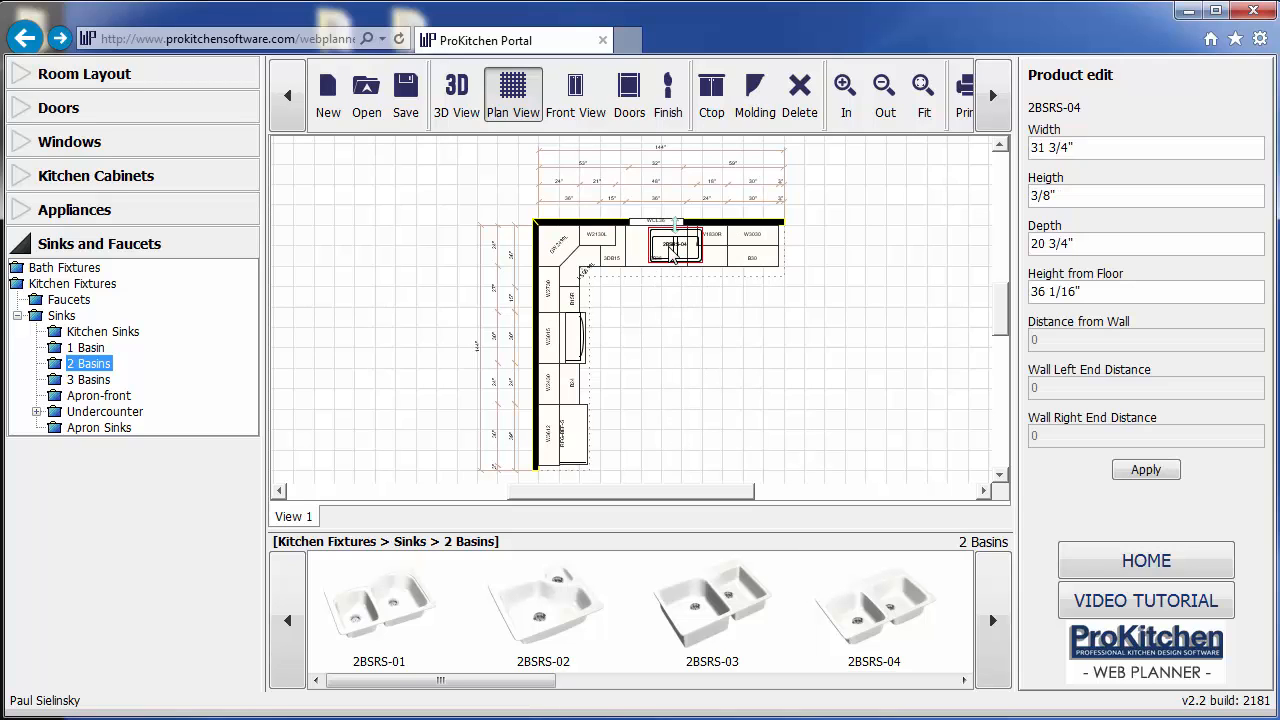
# Center the 2BSRS-04 sink on the SB36 sink base cabinet
pyautogui.rightClick(672, 254)
pyautogui.moveTo(710, 305)
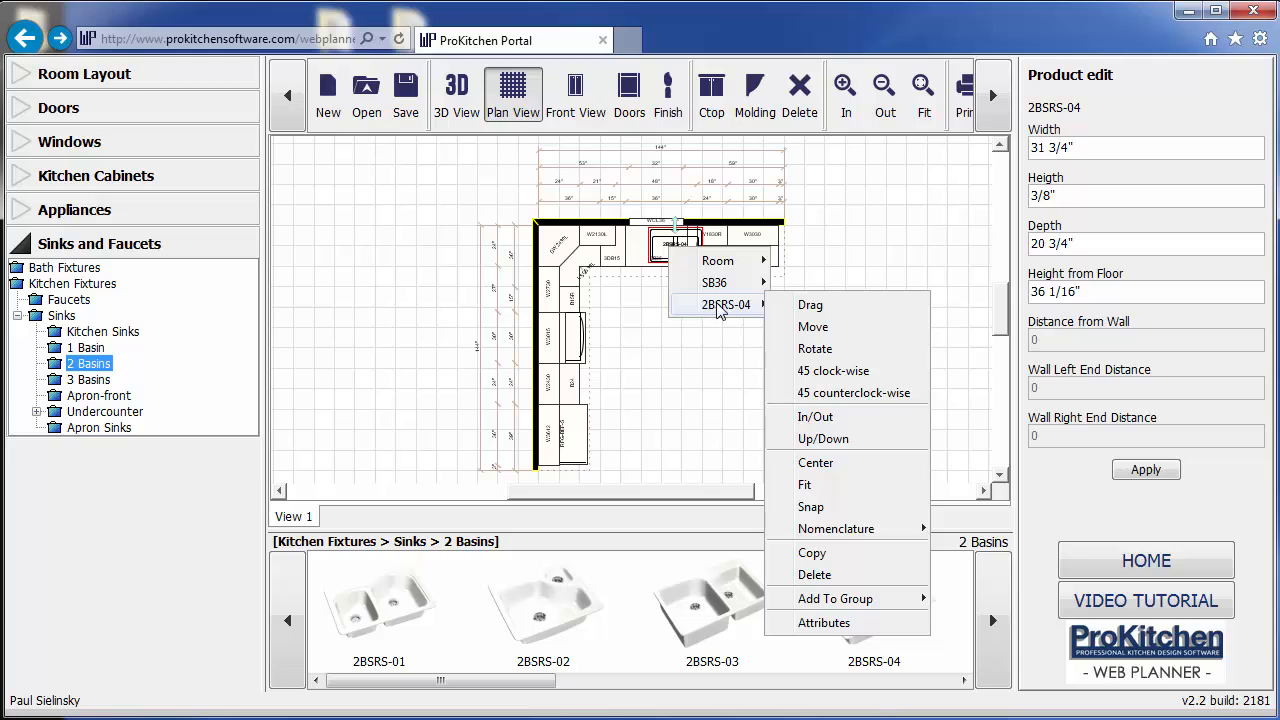
pyautogui.click(818, 463)
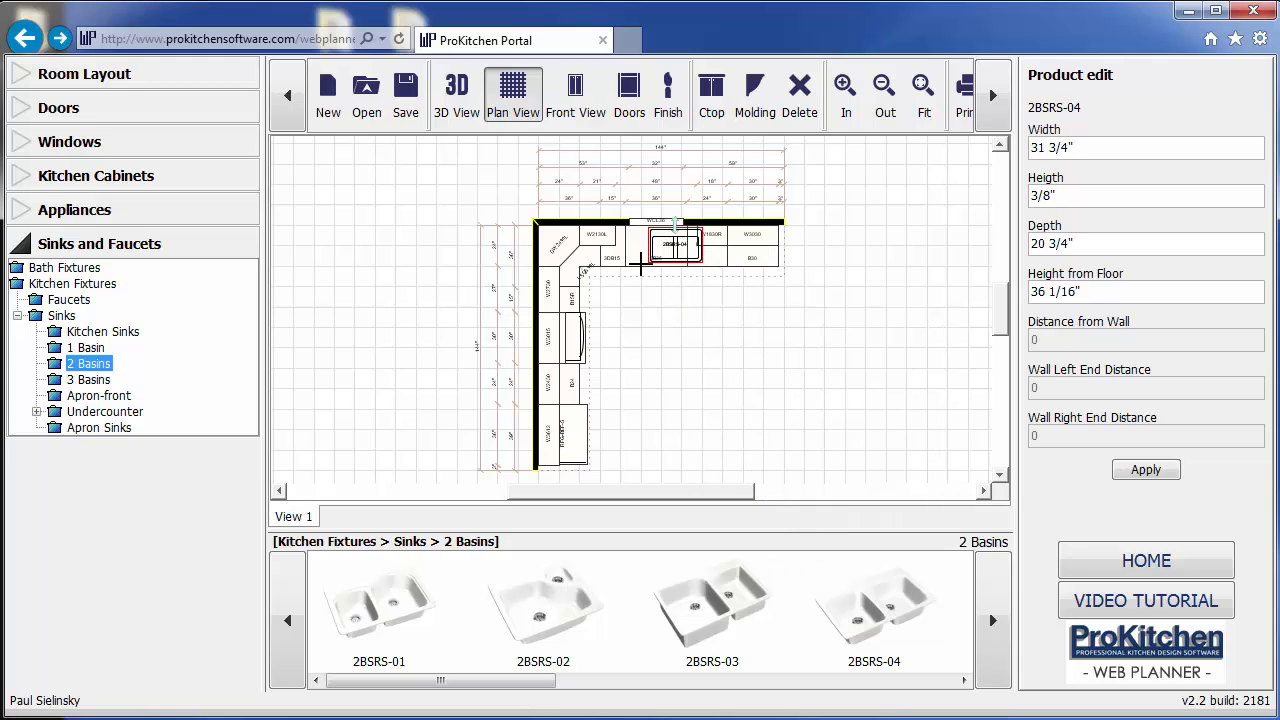
pyautogui.click(679, 390)
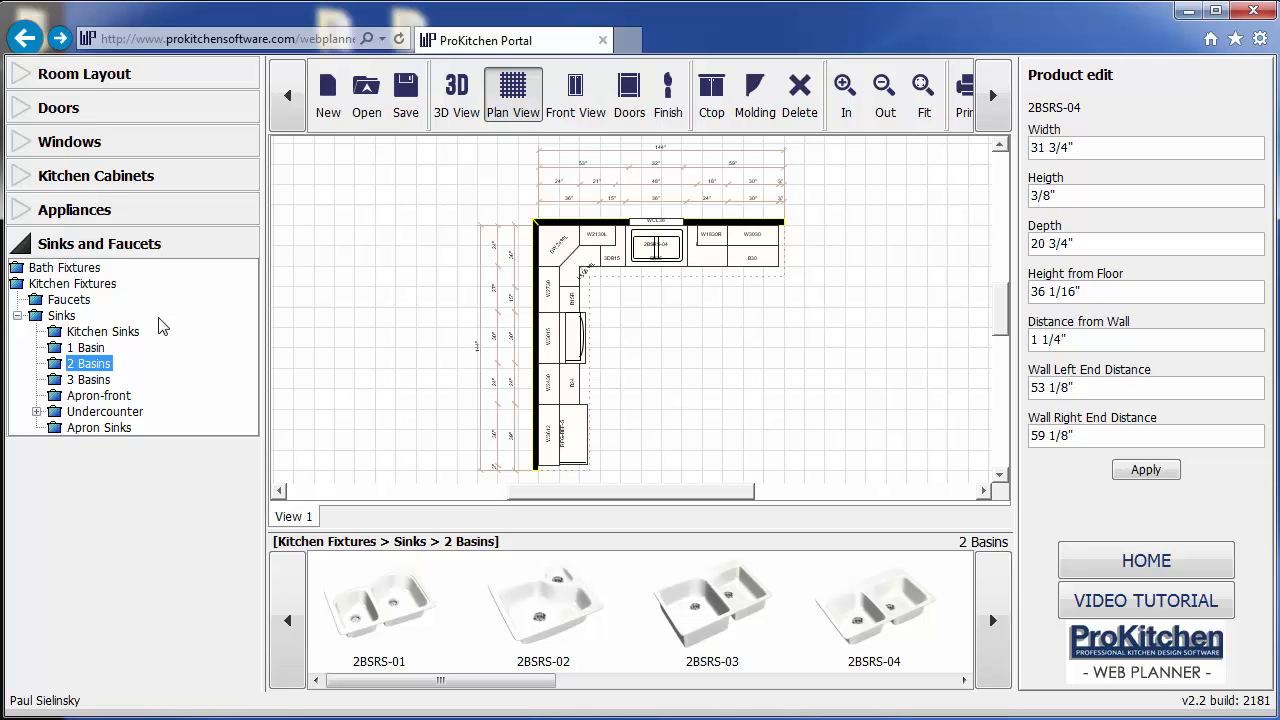
# Place the KF-02 kitchen faucet at the 2BSRS-04 sink, against the window wall
pyautogui.doubleClick(60, 315)
pyautogui.click(42, 302)
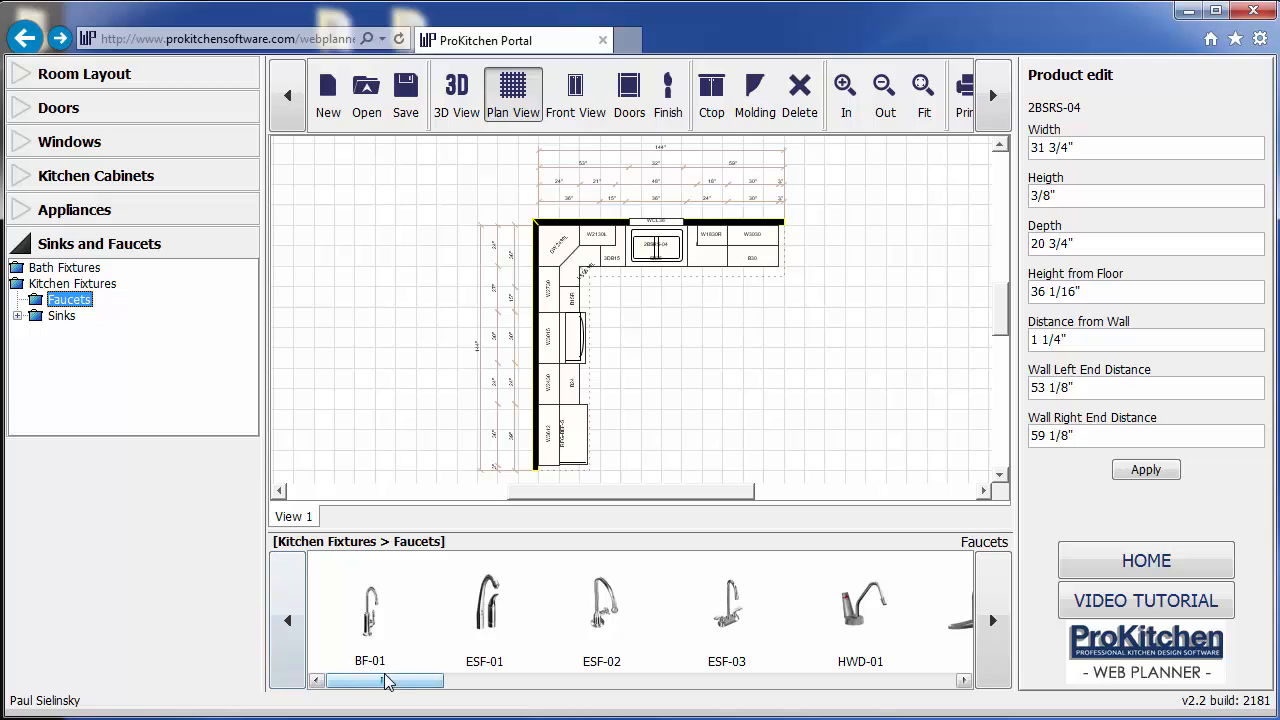
pyautogui.moveTo(385, 681); pyautogui.dragTo(506, 682)
pyautogui.moveTo(484, 628); pyautogui.dragTo(652, 250)
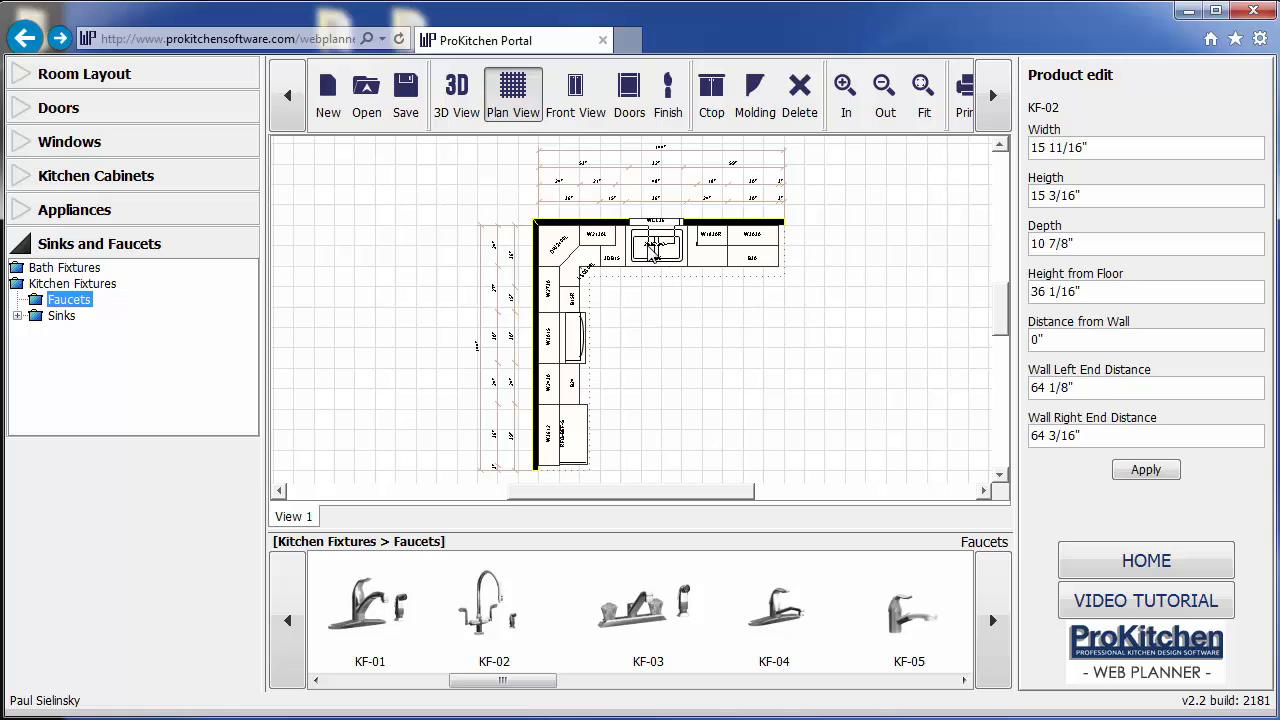
# Center the KF-02 faucet on the sink along the window wall
pyautogui.rightClick(655, 245)
pyautogui.moveTo(703, 300)
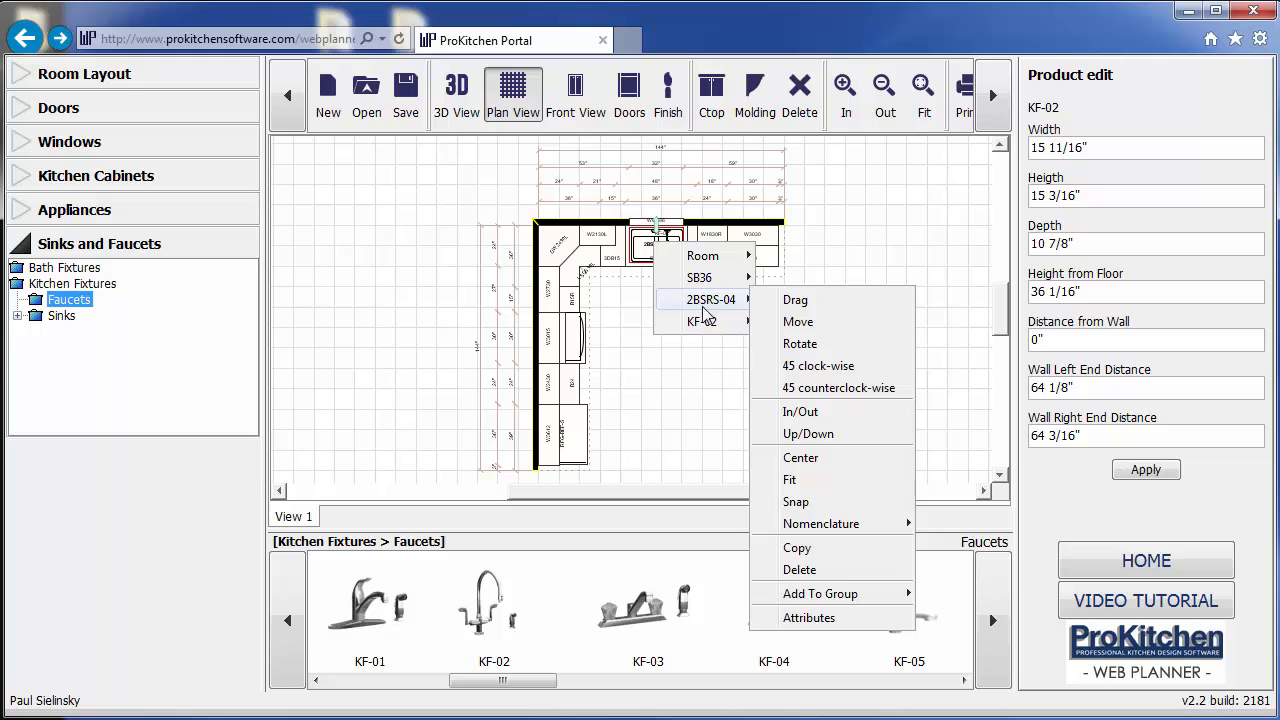
pyautogui.moveTo(705, 321)
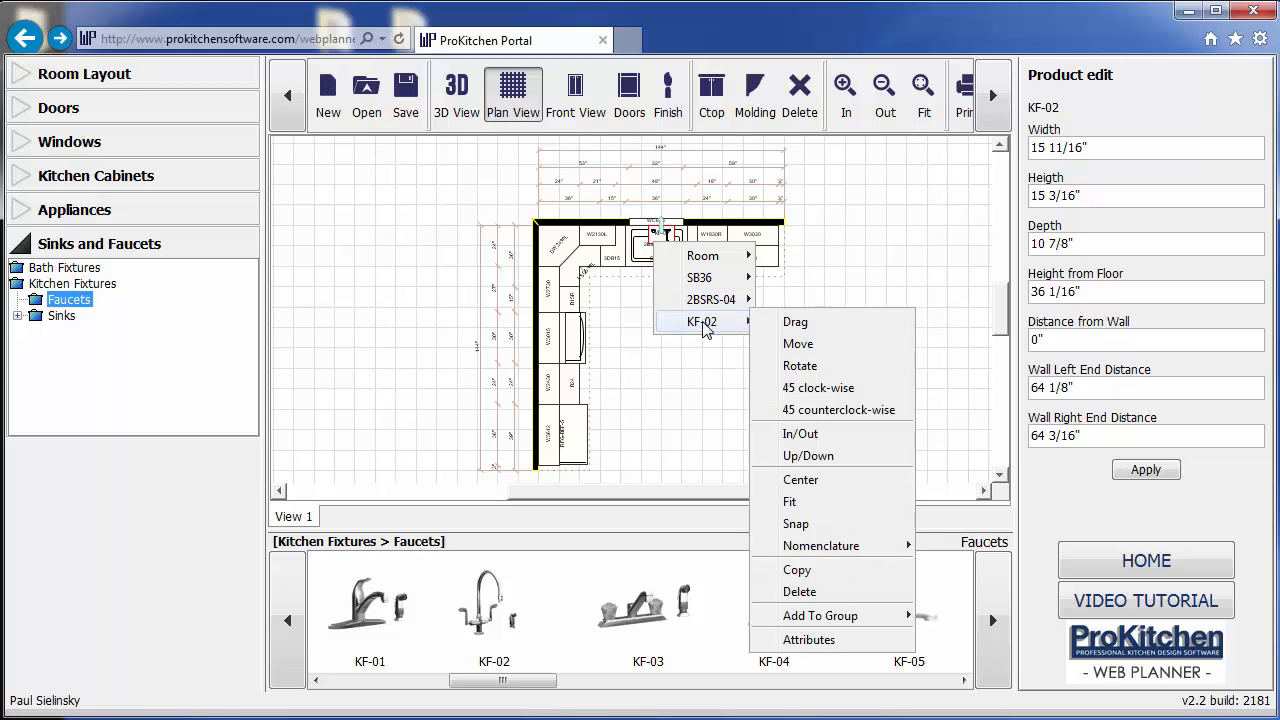
pyautogui.click(815, 480)
pyautogui.click(633, 258)
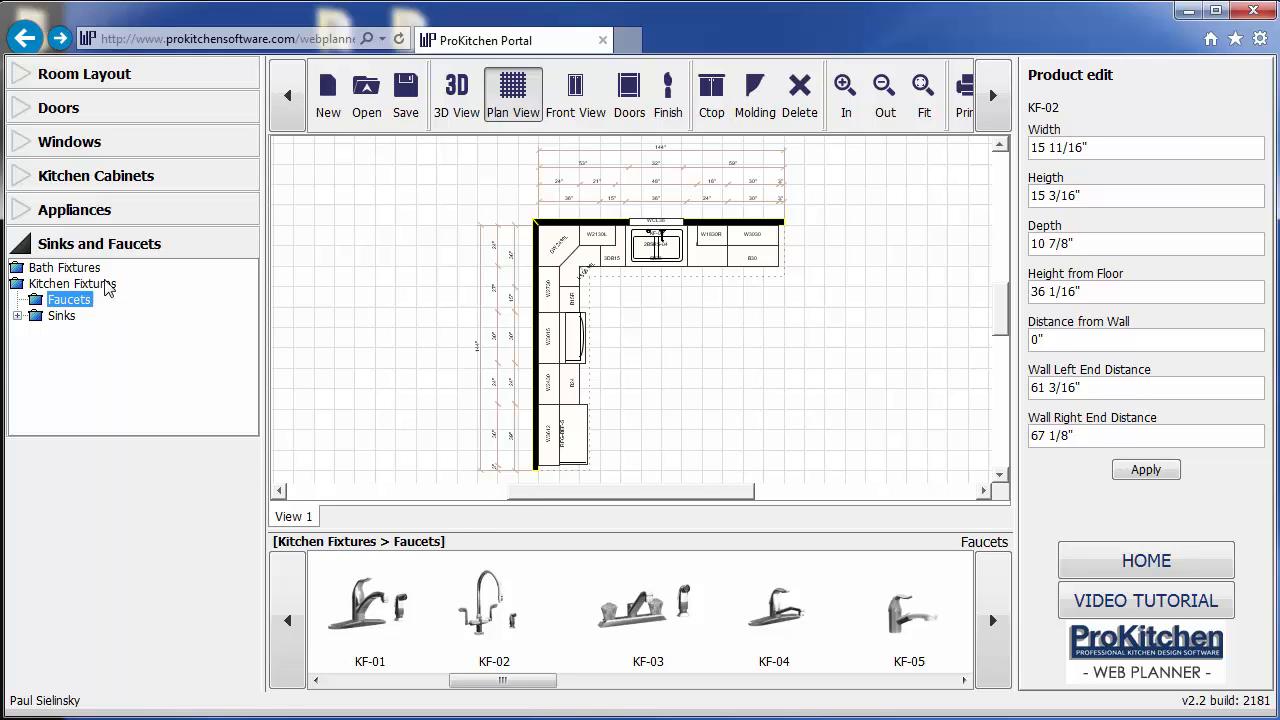
# Close the sinks and faucets catalog and generate the countertops over the base cabinets
pyautogui.click(26, 250)
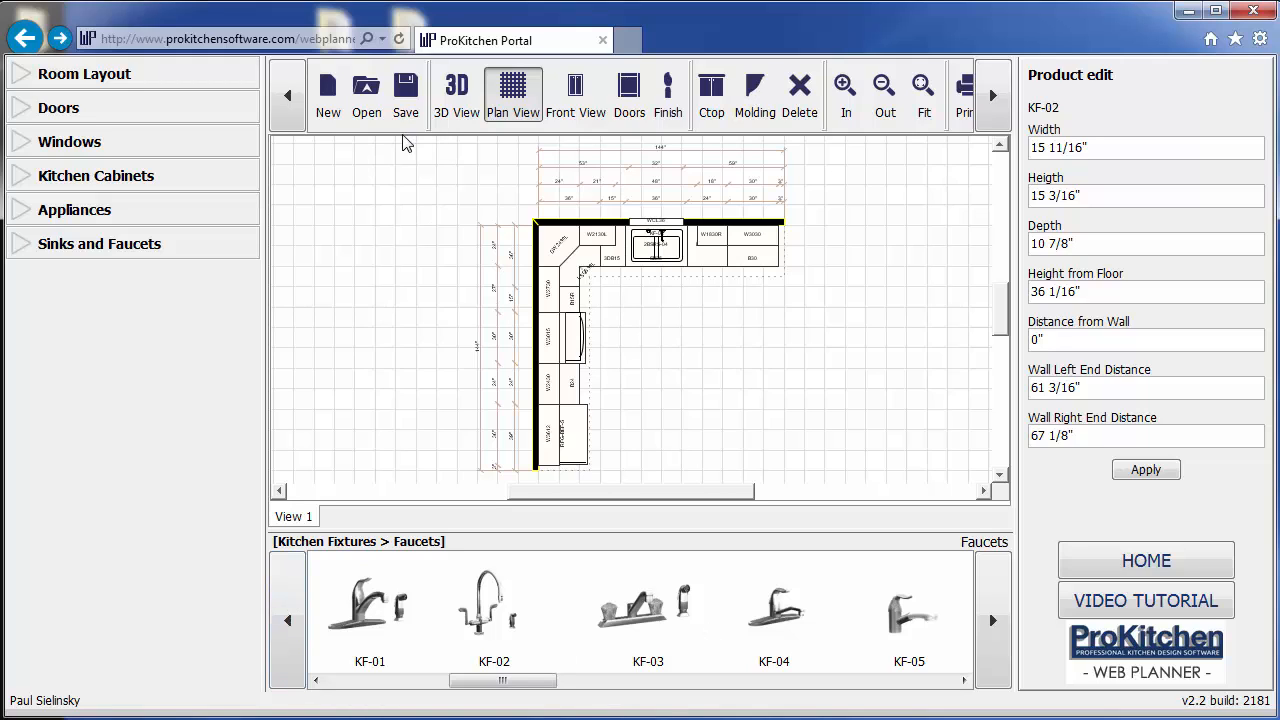
pyautogui.click(713, 112)
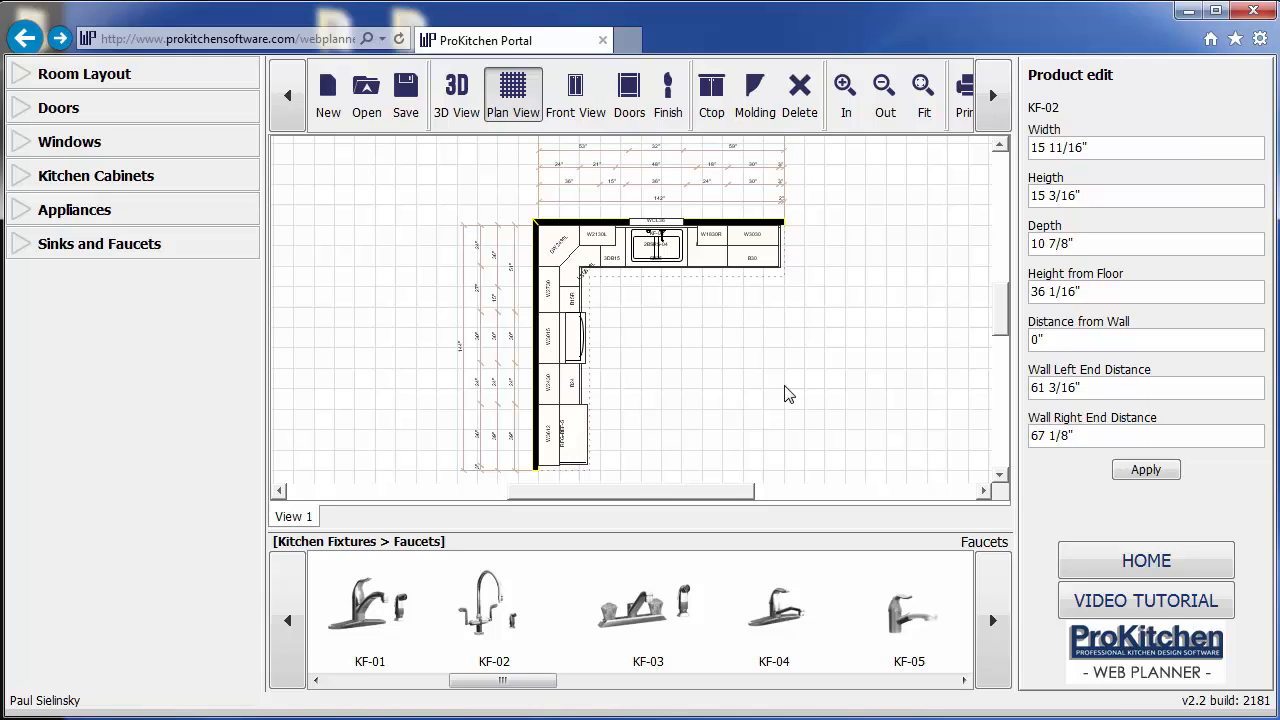
# Generate the moldings on the cabinets and open the 3D view to examine the whole L-shaped kitchen toward its corner
pyautogui.click(765, 112)
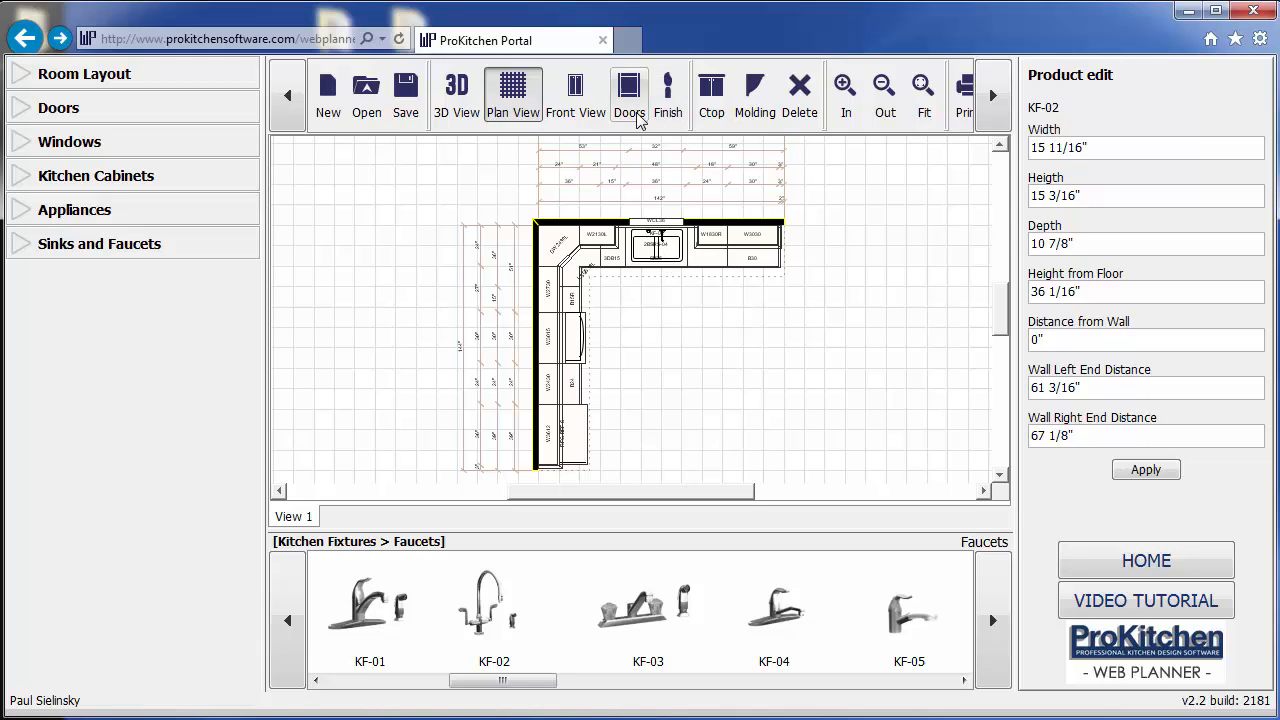
pyautogui.click(456, 112)
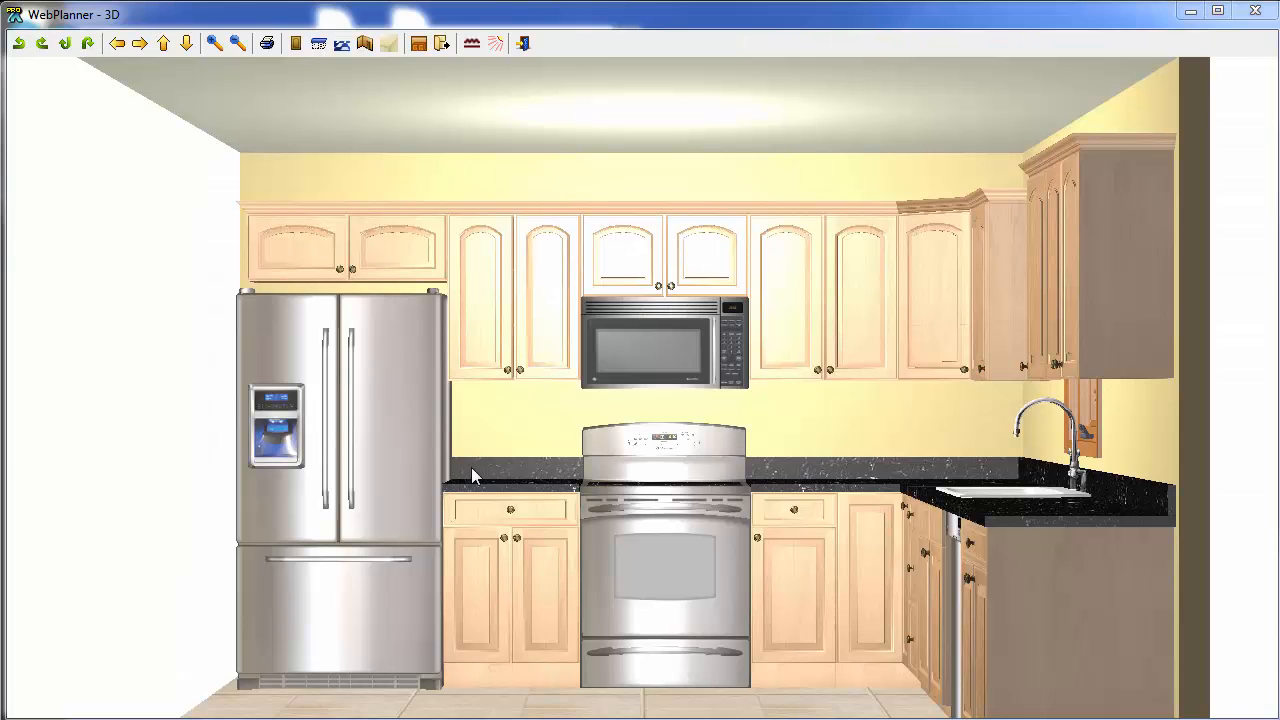
pyautogui.moveTo(336, 408)
pyautogui.mouseDown()
pyautogui.moveTo(504, 430)
pyautogui.moveTo(500, 415)
pyautogui.mouseUp()
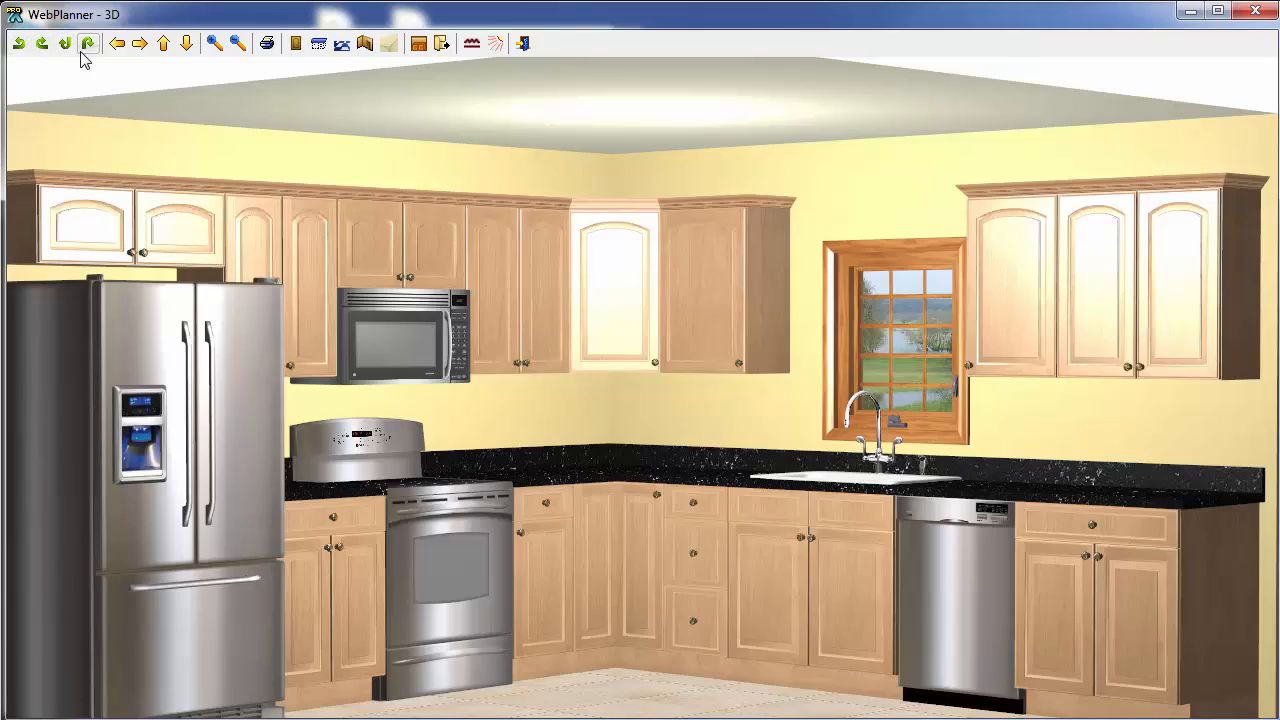
pyautogui.moveTo(662, 382); pyautogui.dragTo(625, 389)
pyautogui.moveTo(630, 447); pyautogui.dragTo(616, 440)
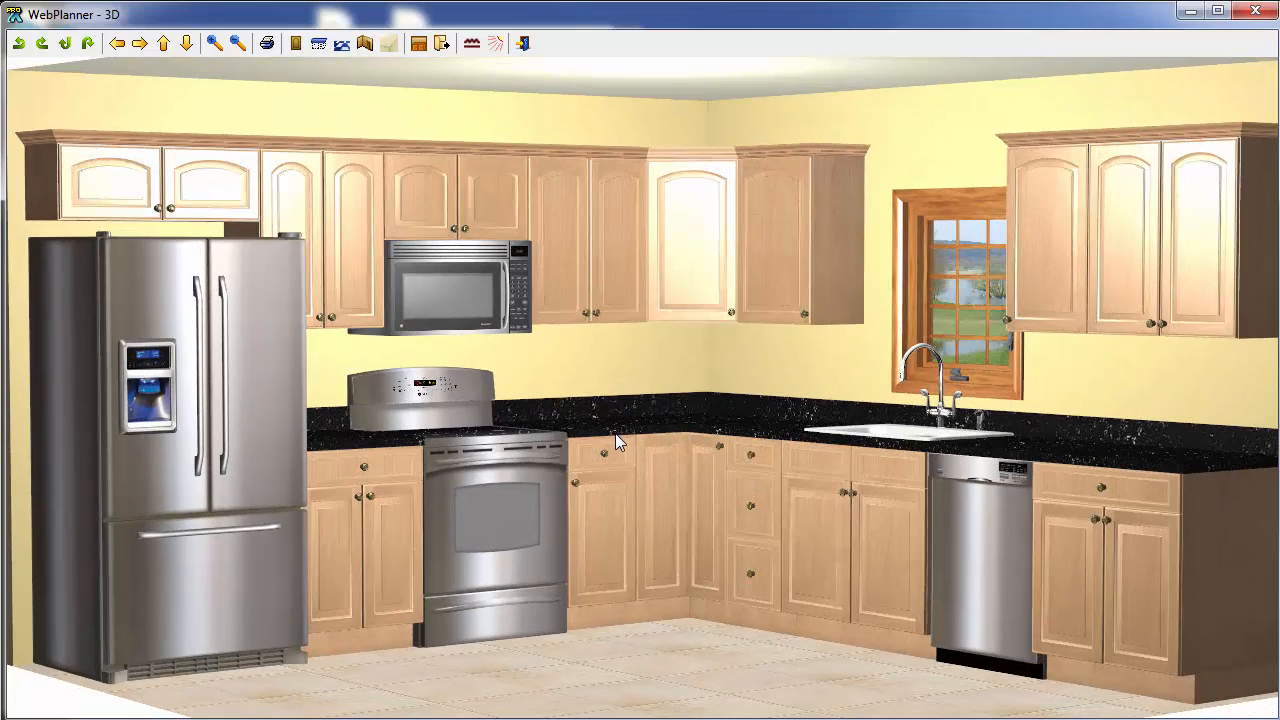
pyautogui.click(238, 46)
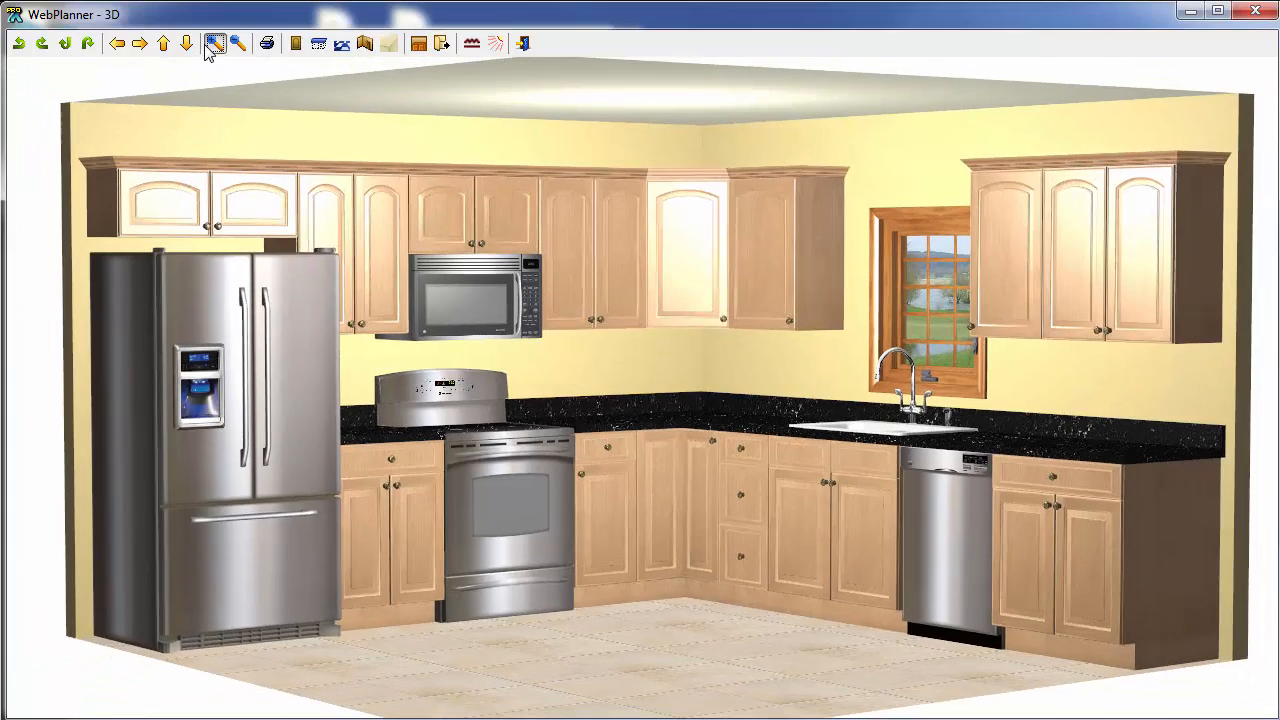
pyautogui.click(214, 43)
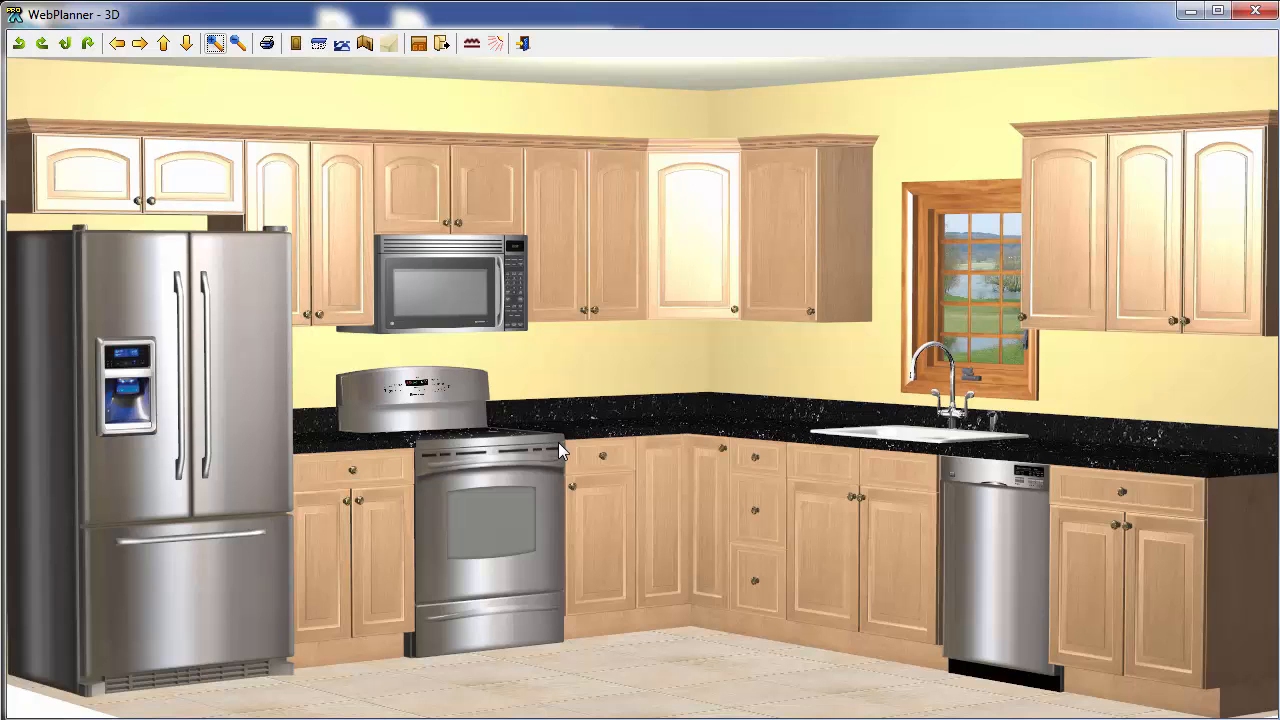
pyautogui.click(647, 443)
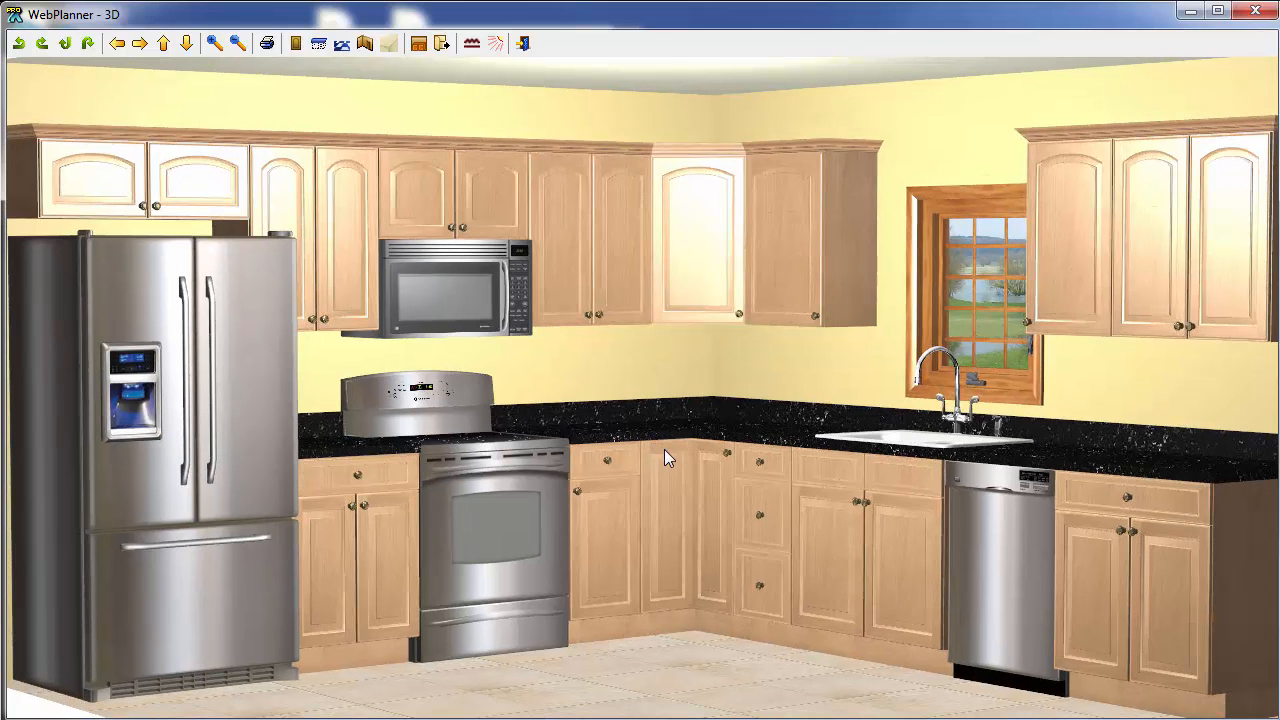
pyautogui.click(296, 43)
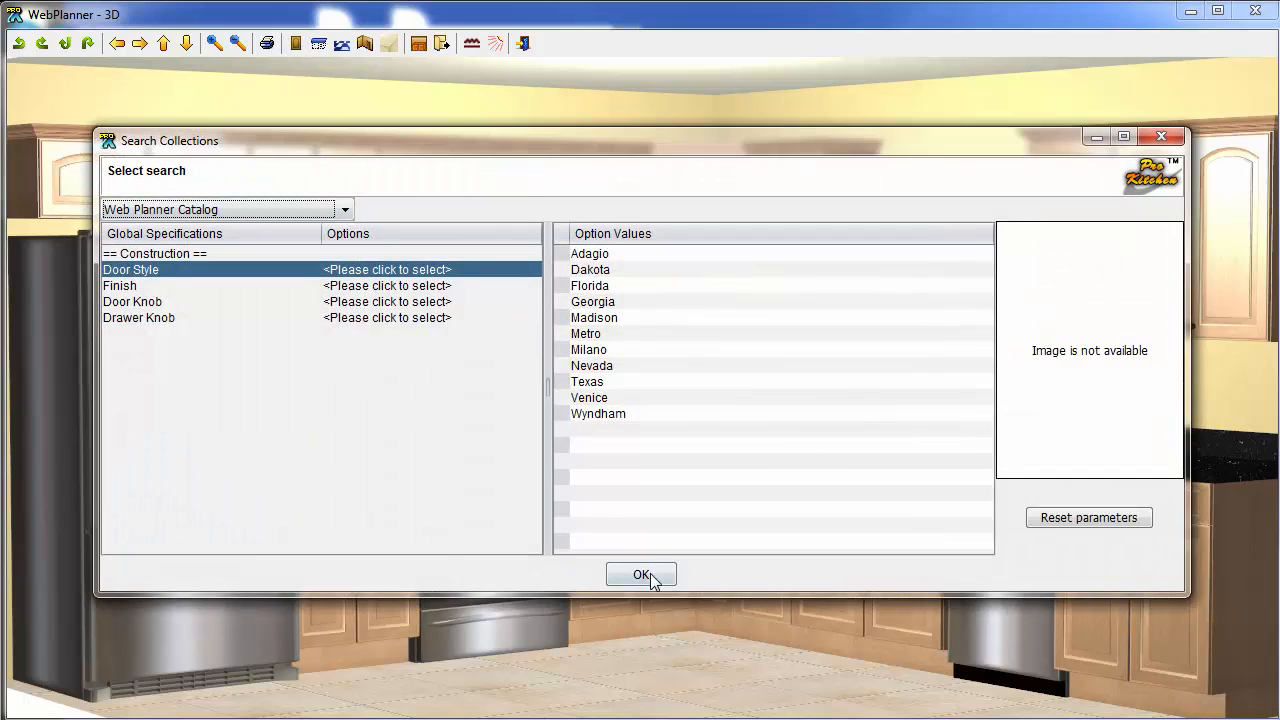
pyautogui.click(641, 574)
pyautogui.click(342, 45)
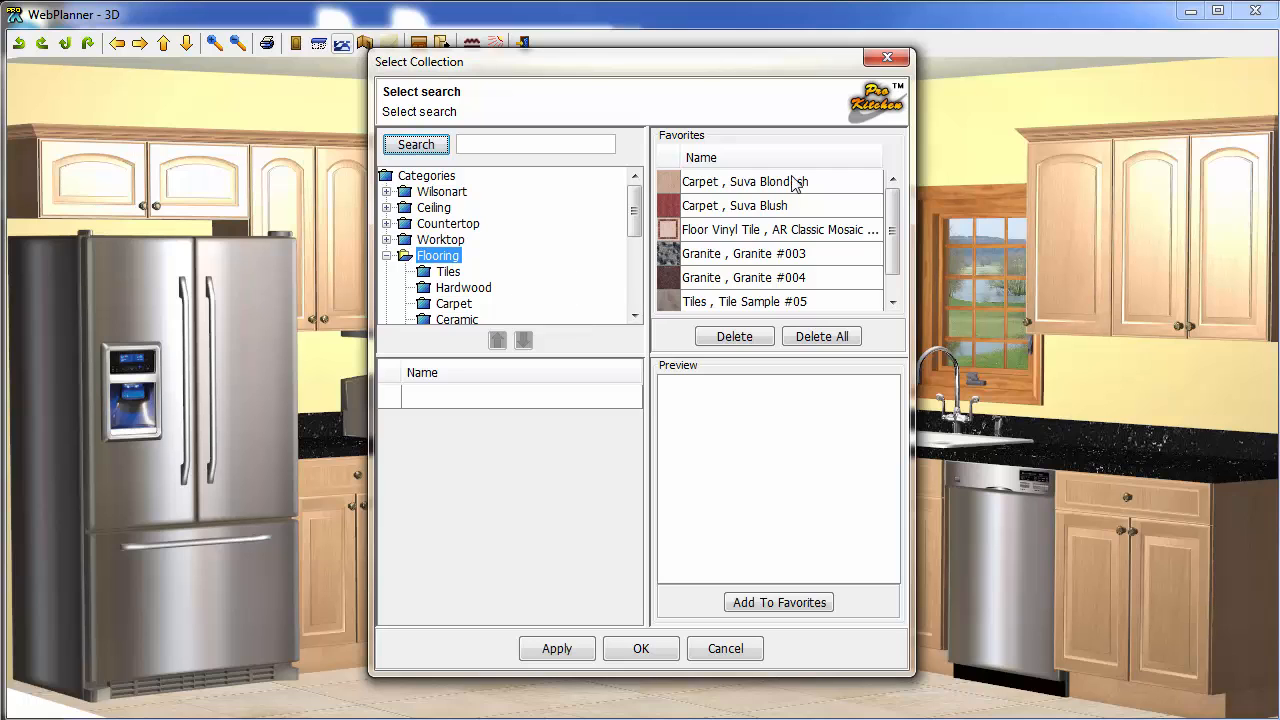
pyautogui.click(887, 57)
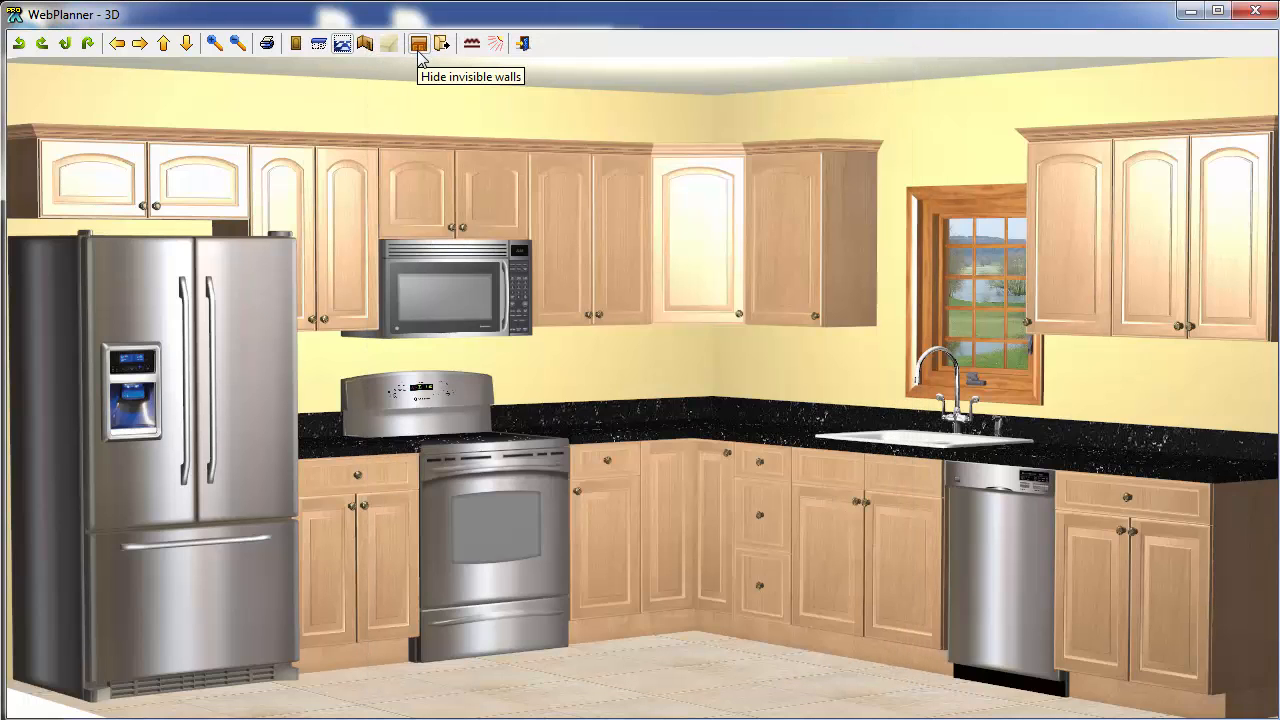
pyautogui.click(418, 43)
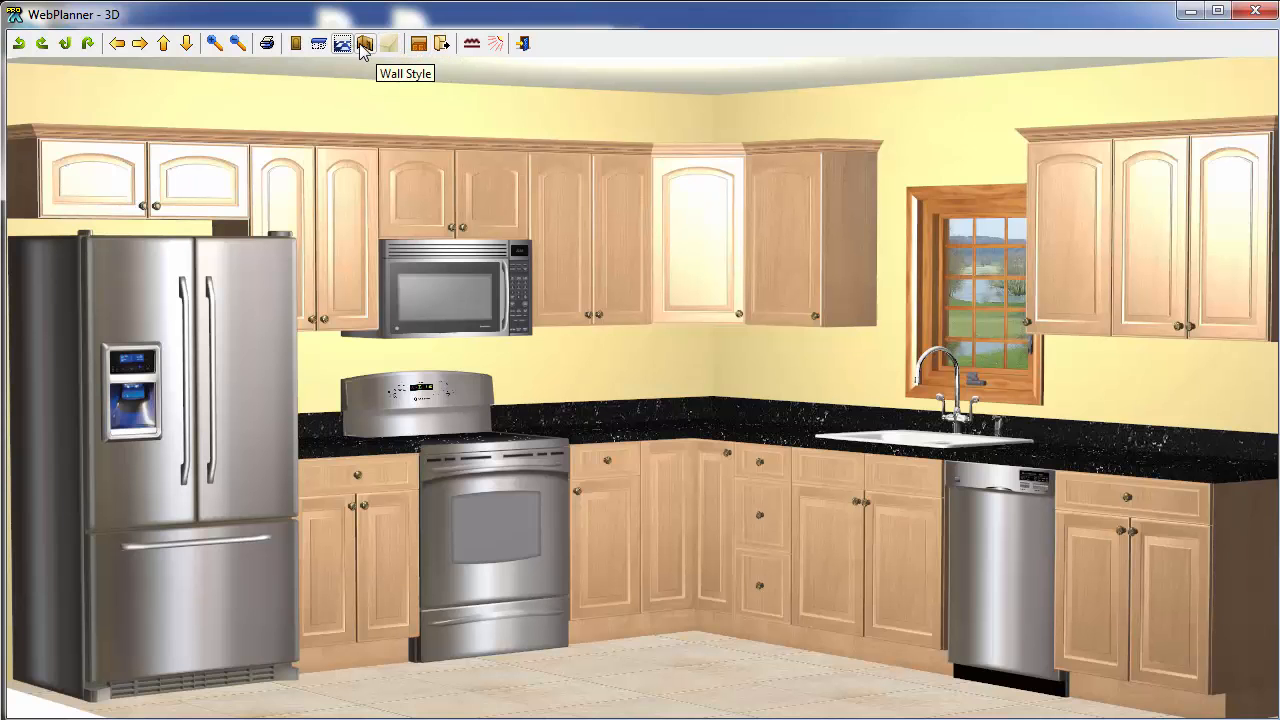
pyautogui.click(336, 47)
# Set the countertop style to Granite #003 in the 3D view and return to the plan
pyautogui.click(321, 46)
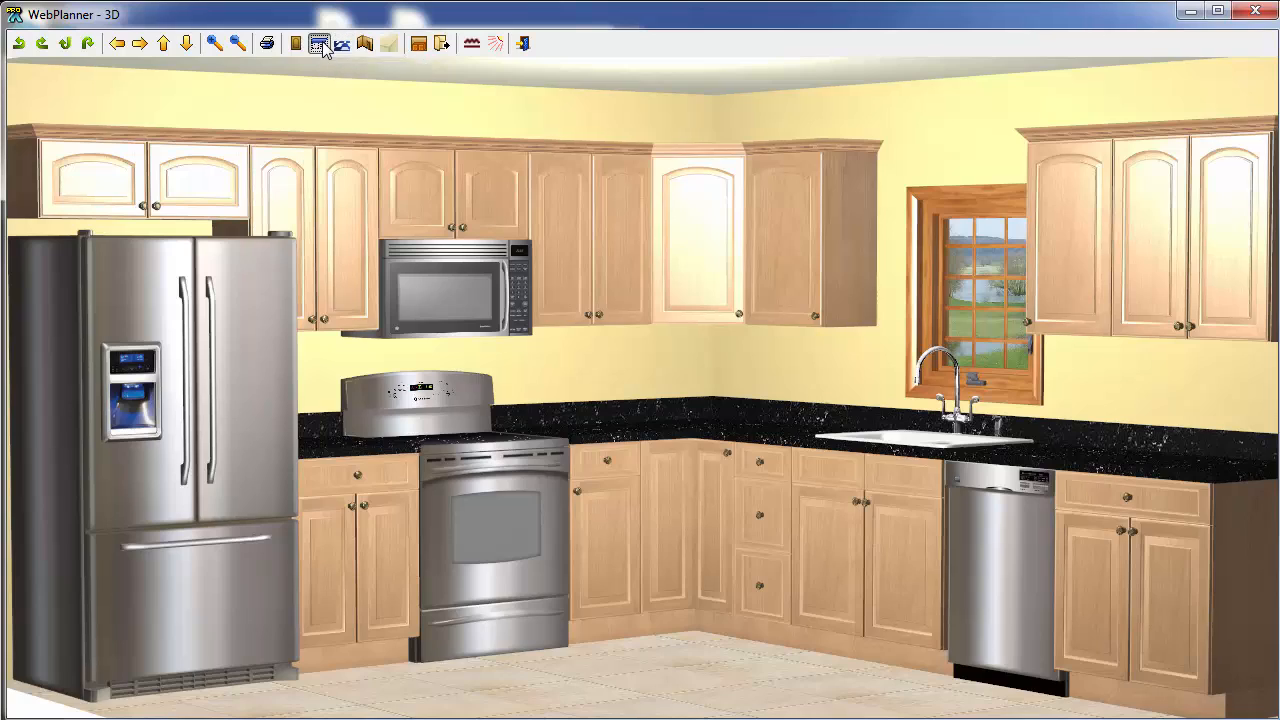
pyautogui.click(710, 258)
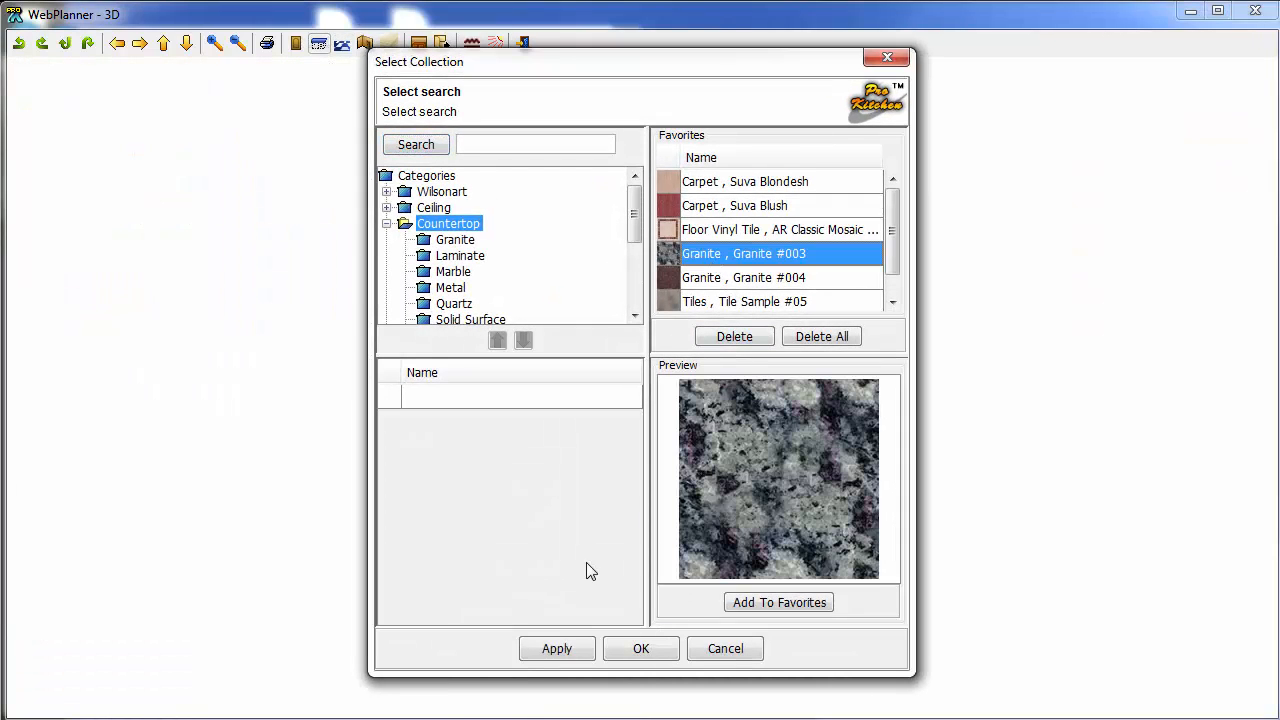
pyautogui.click(555, 648)
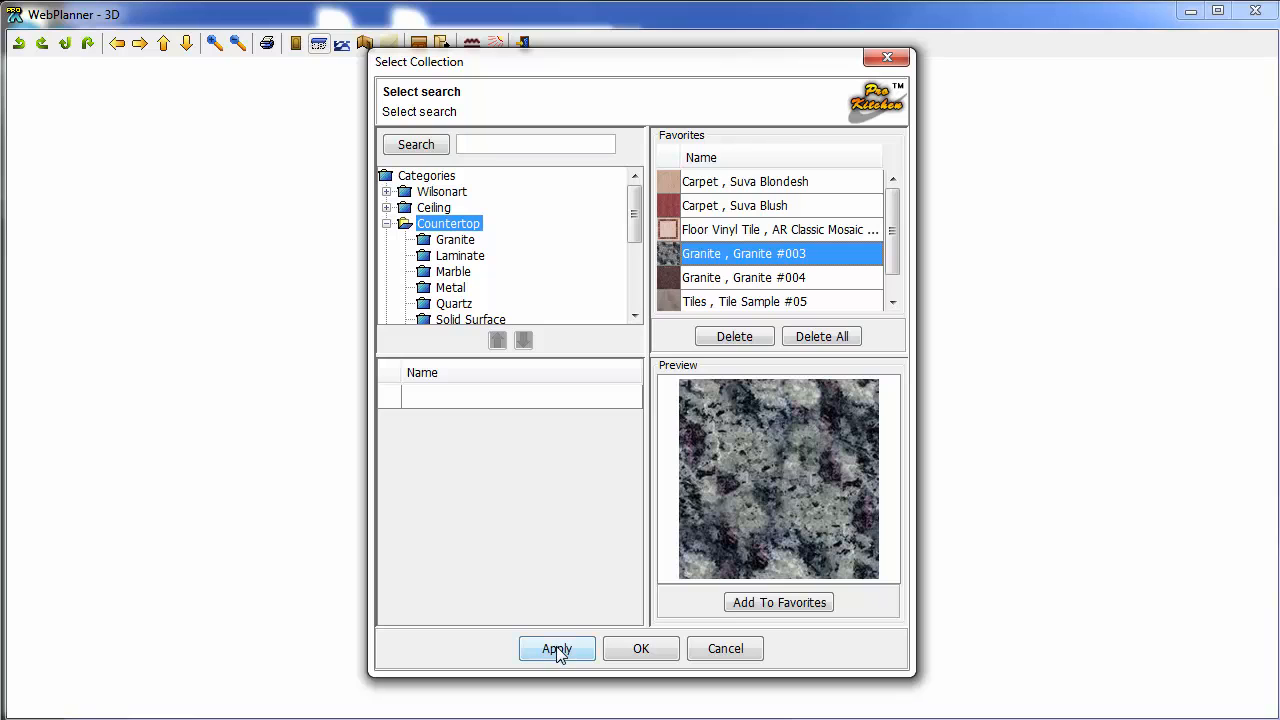
pyautogui.click(651, 653)
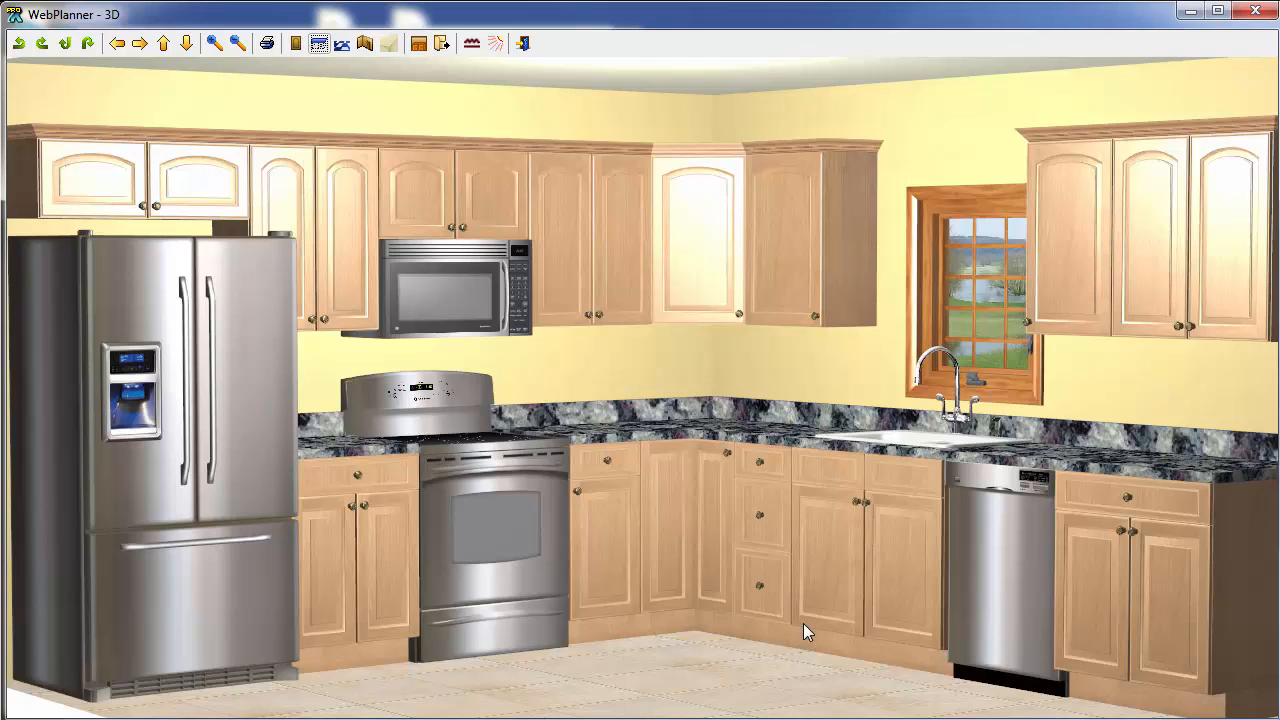
pyautogui.click(1256, 18)
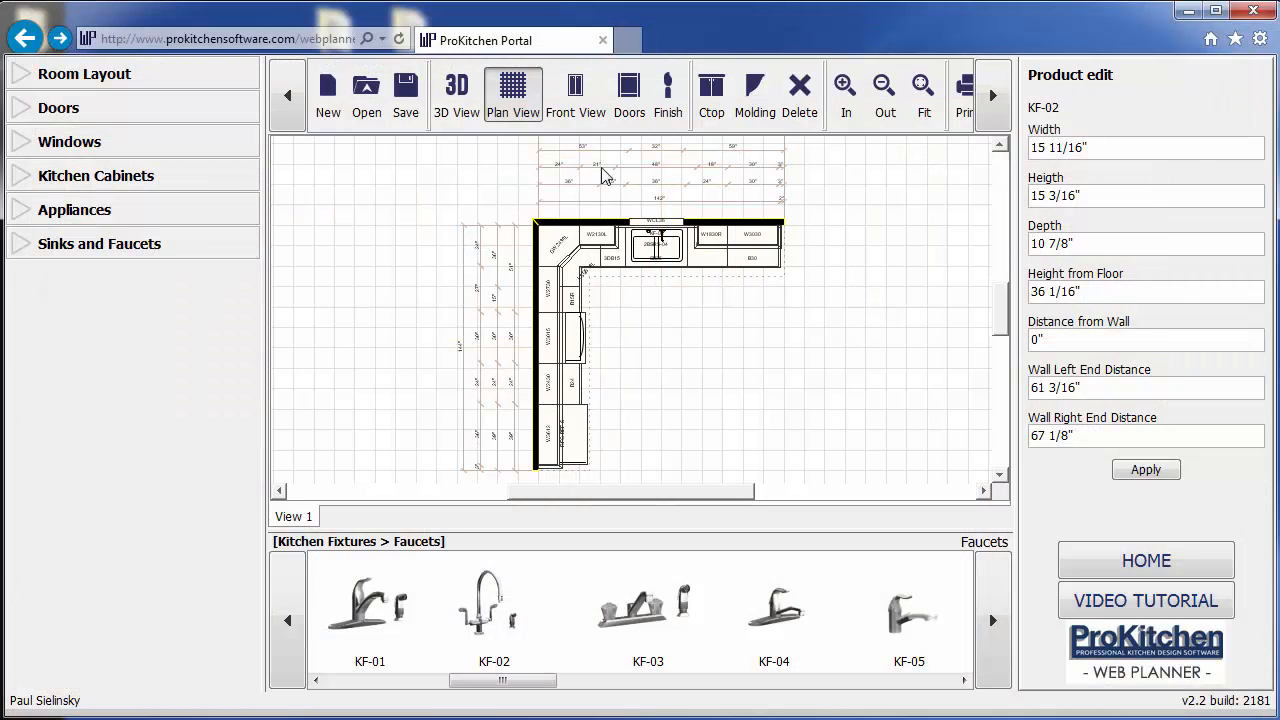
# Set the global cabinet door style to Venice and the finish to Cognac
pyautogui.click(628, 100)
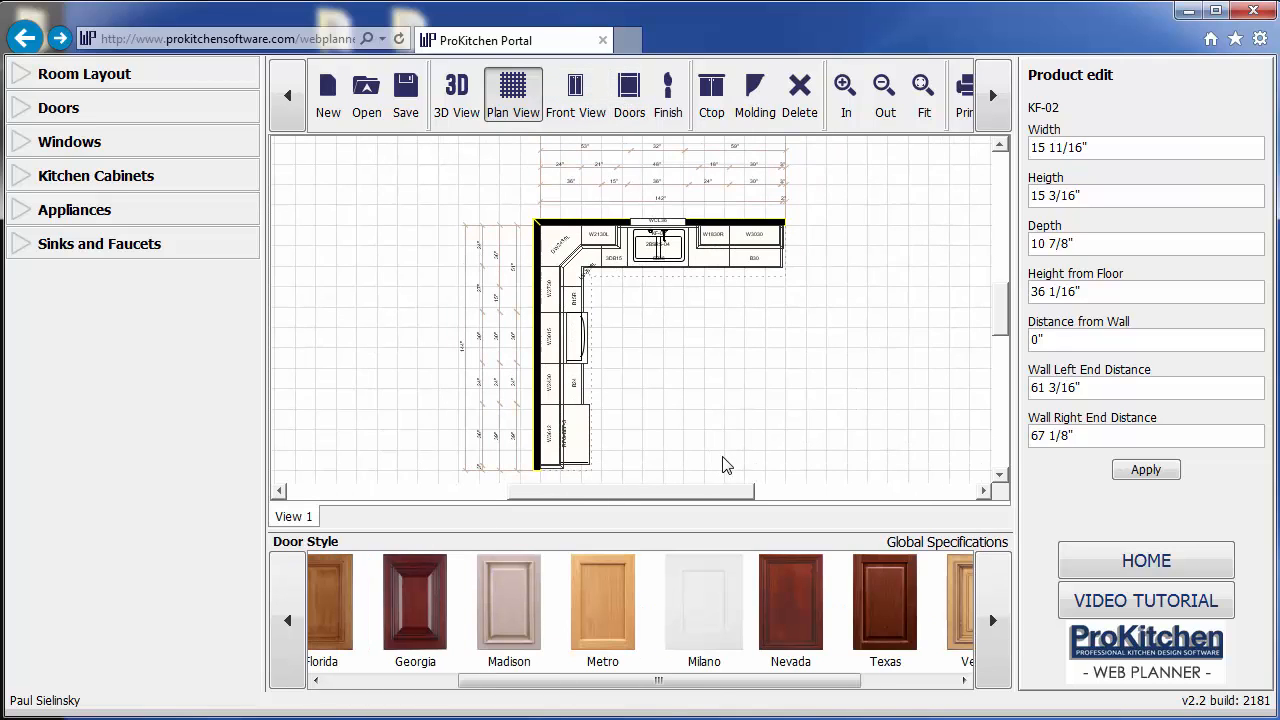
pyautogui.moveTo(710, 698); pyautogui.dragTo(576, 705)
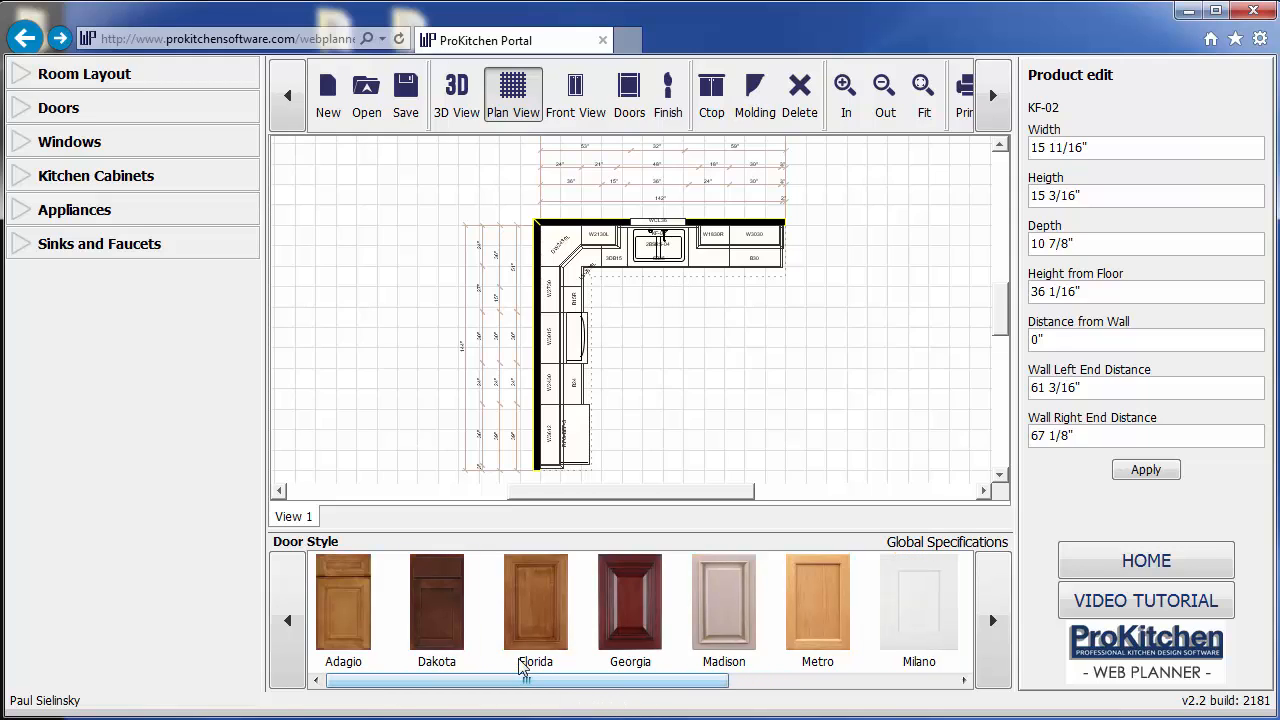
pyautogui.moveTo(497, 686); pyautogui.dragTo(737, 712)
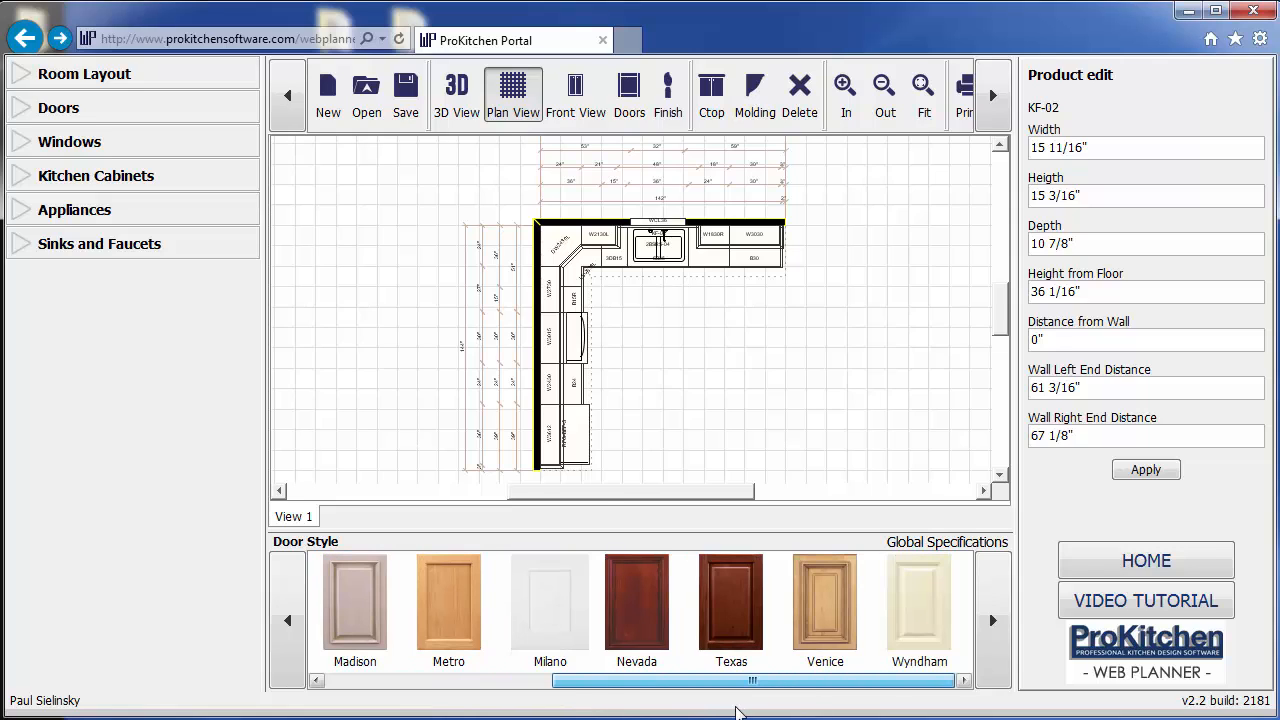
pyautogui.click(820, 616)
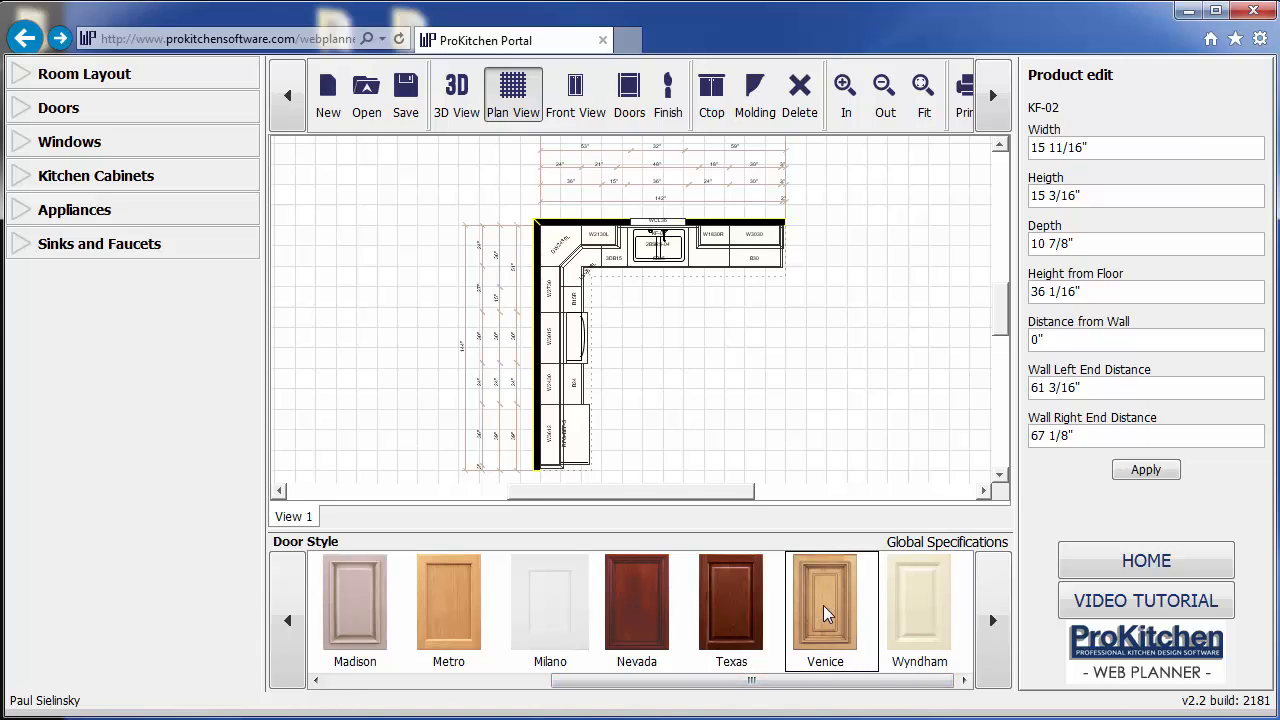
pyautogui.click(674, 110)
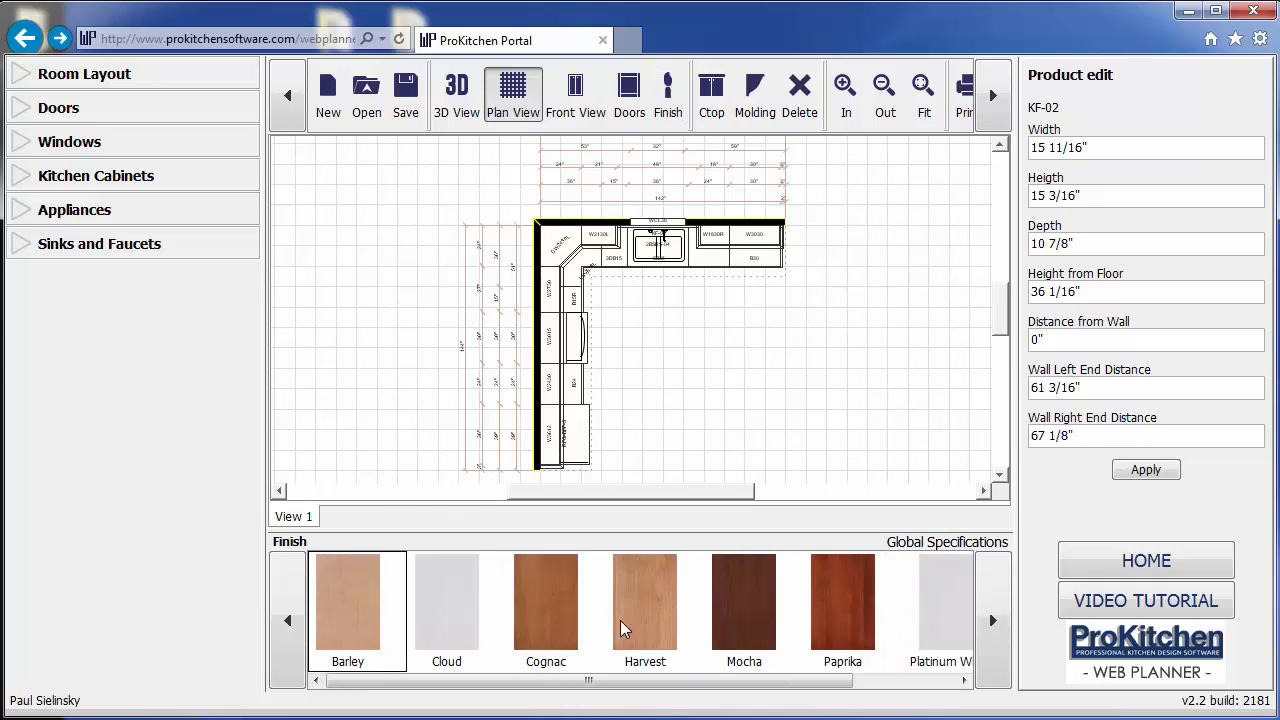
pyautogui.click(547, 620)
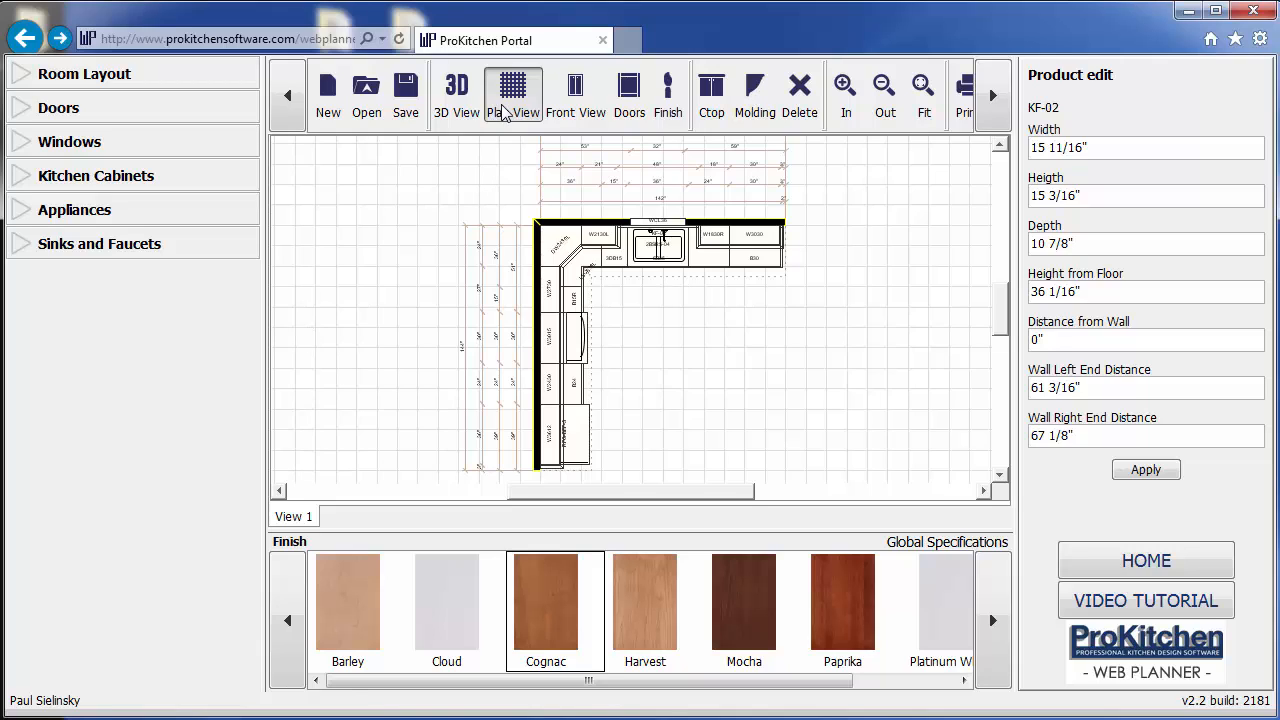
# Render the kitchen in 3D, examine the cabinet doors and finish from the corner angle, and return to the plan
pyautogui.click(470, 108)
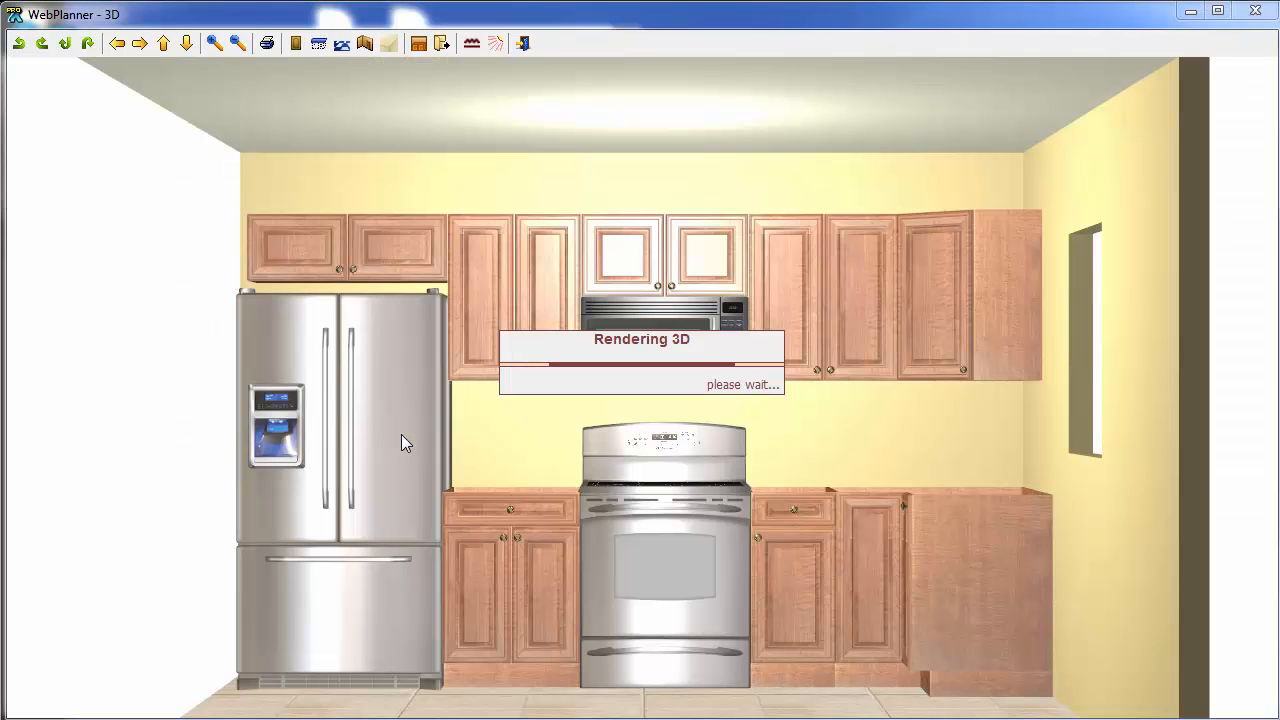
pyautogui.moveTo(417, 447); pyautogui.dragTo(567, 481)
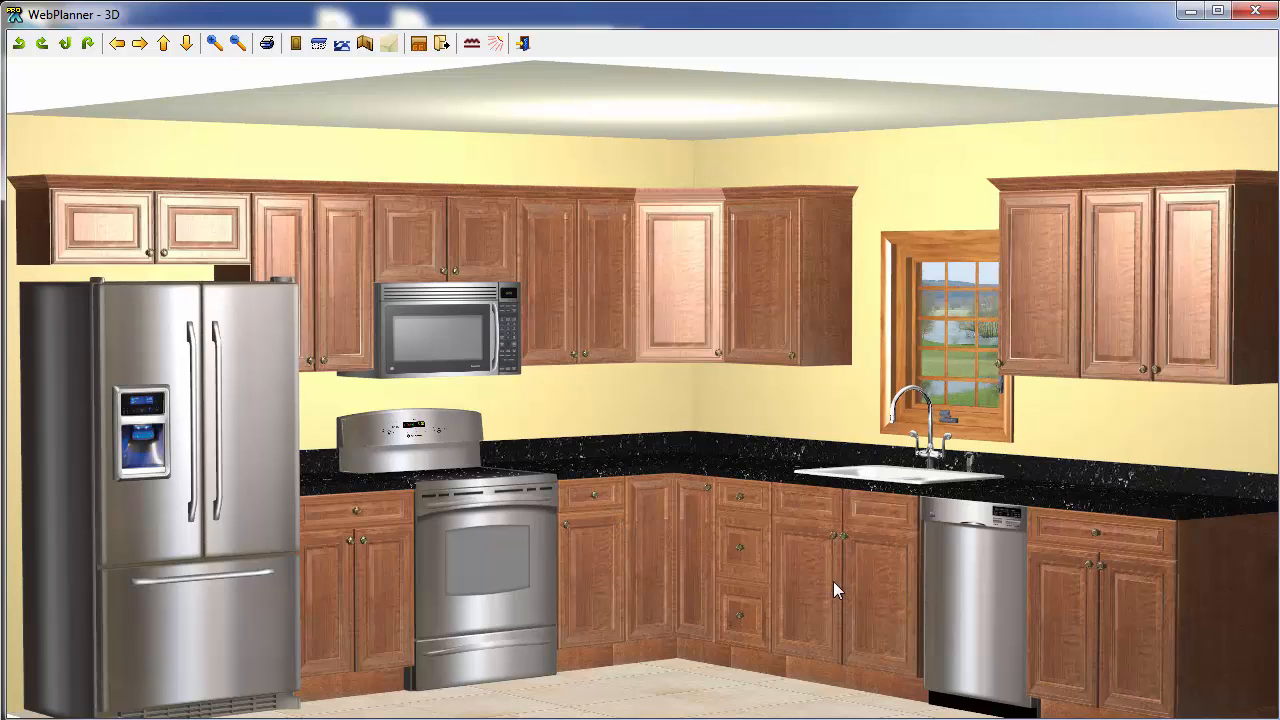
pyautogui.moveTo(833, 581); pyautogui.dragTo(839, 571)
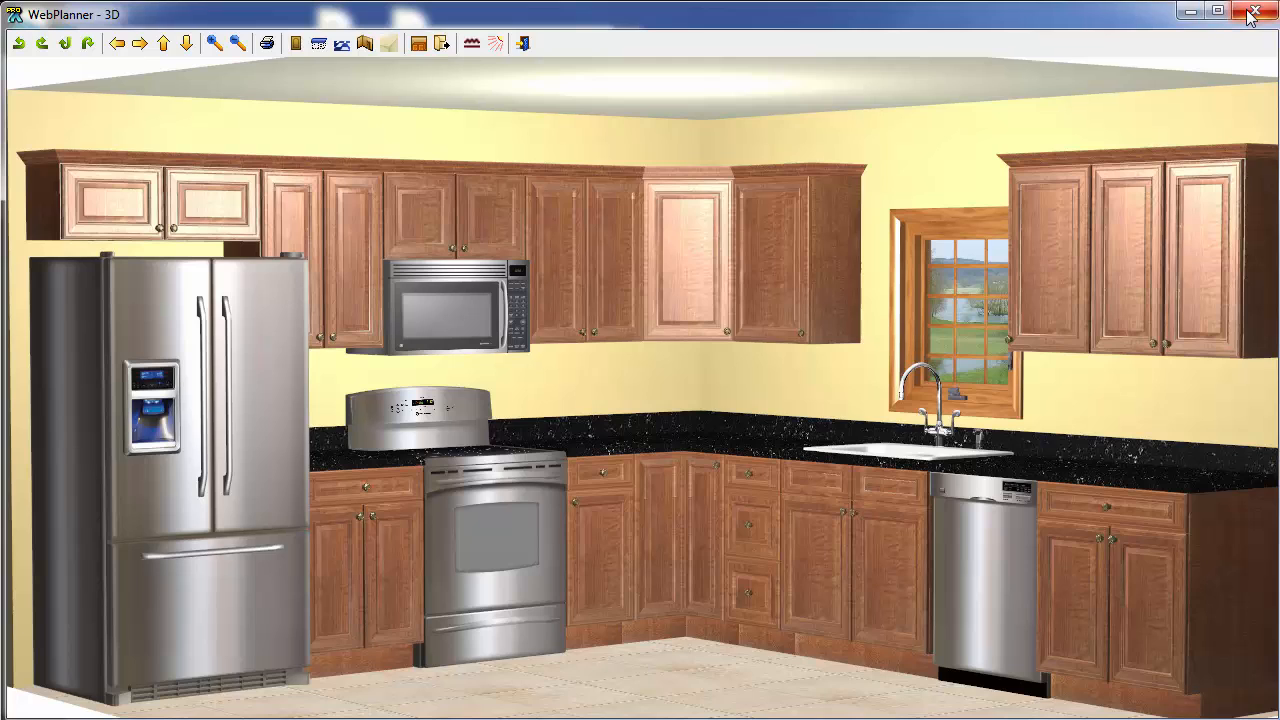
pyautogui.click(1252, 12)
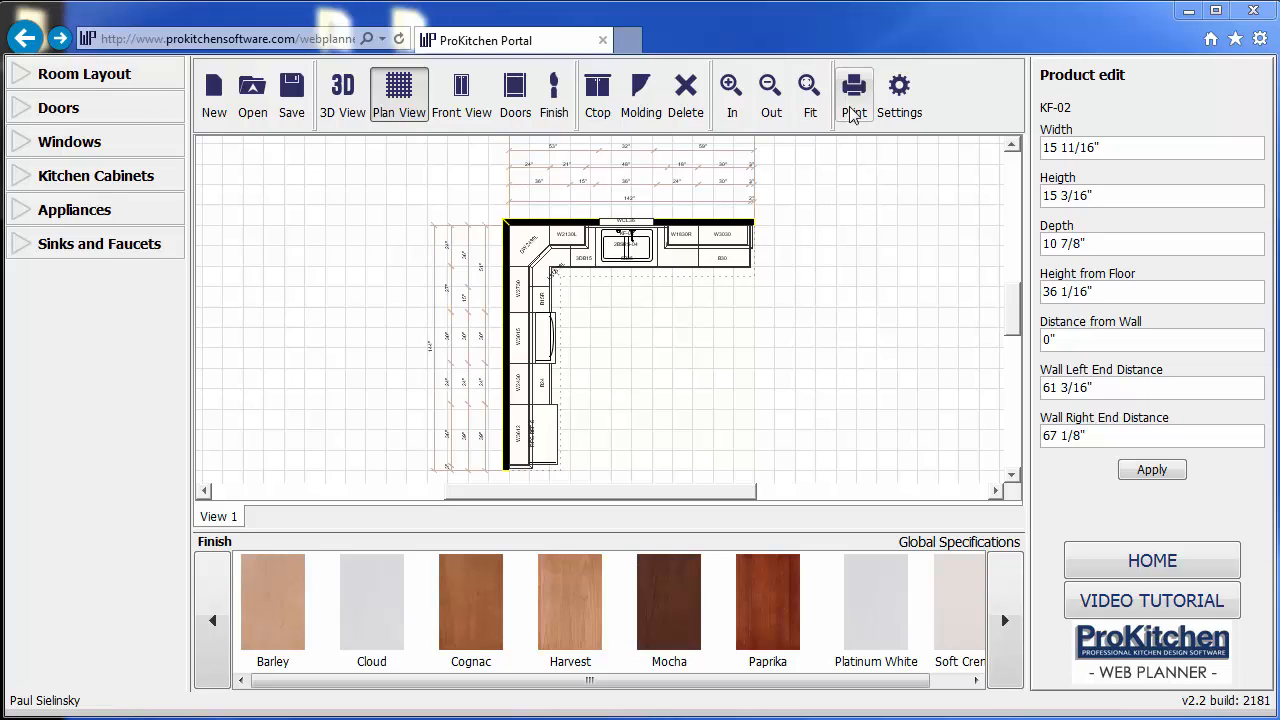
# Open the 3D design settings for countertop, wallcovering, flooring and ceiling, and save the kitchen design
pyautogui.click(902, 106)
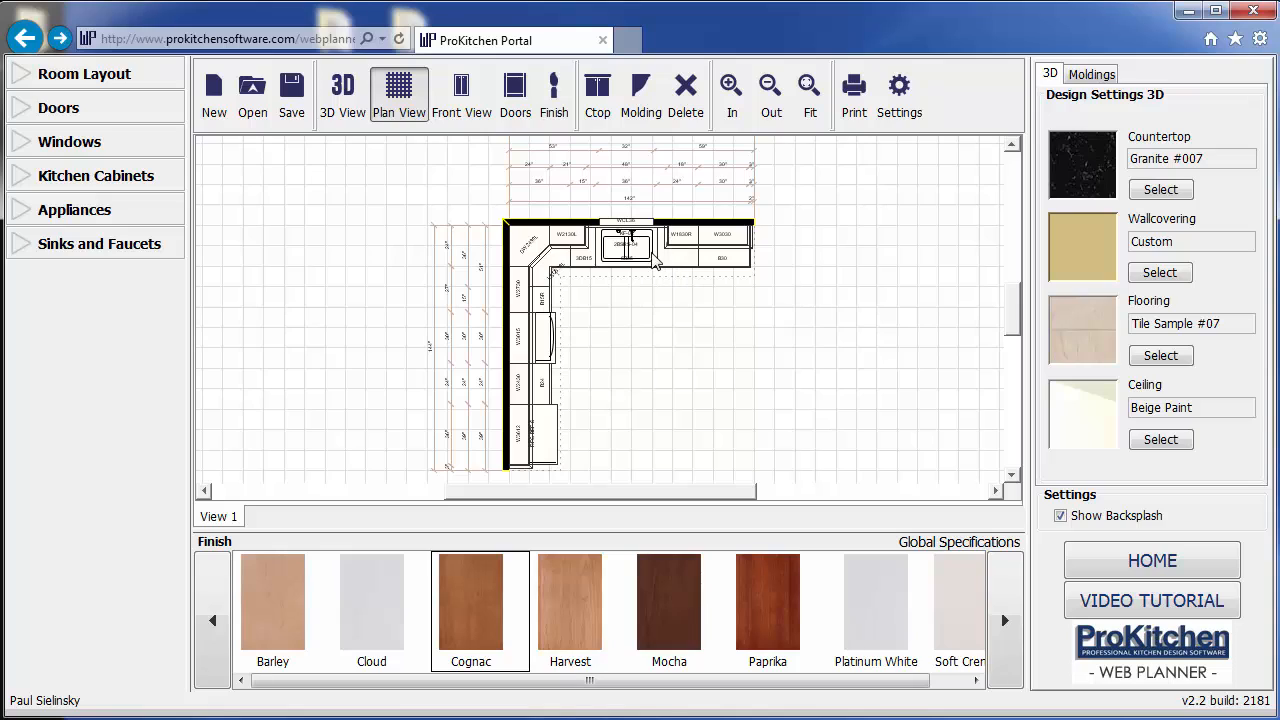
pyautogui.click(292, 110)
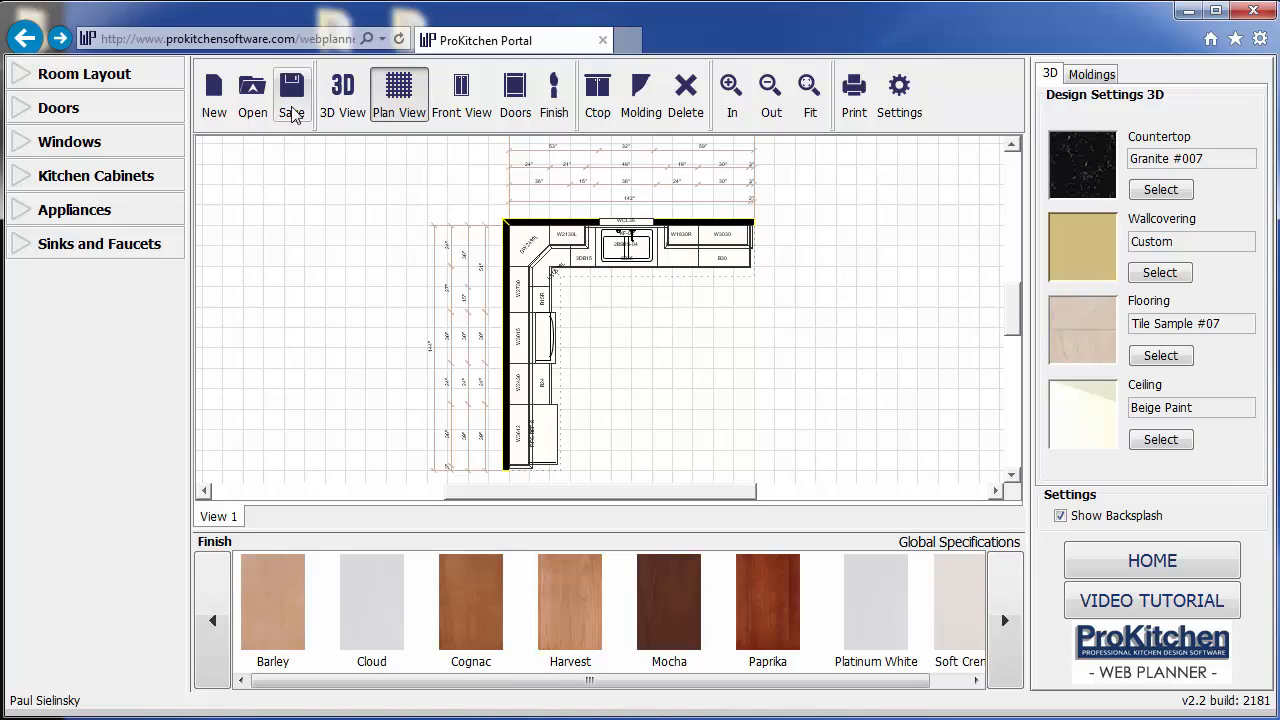